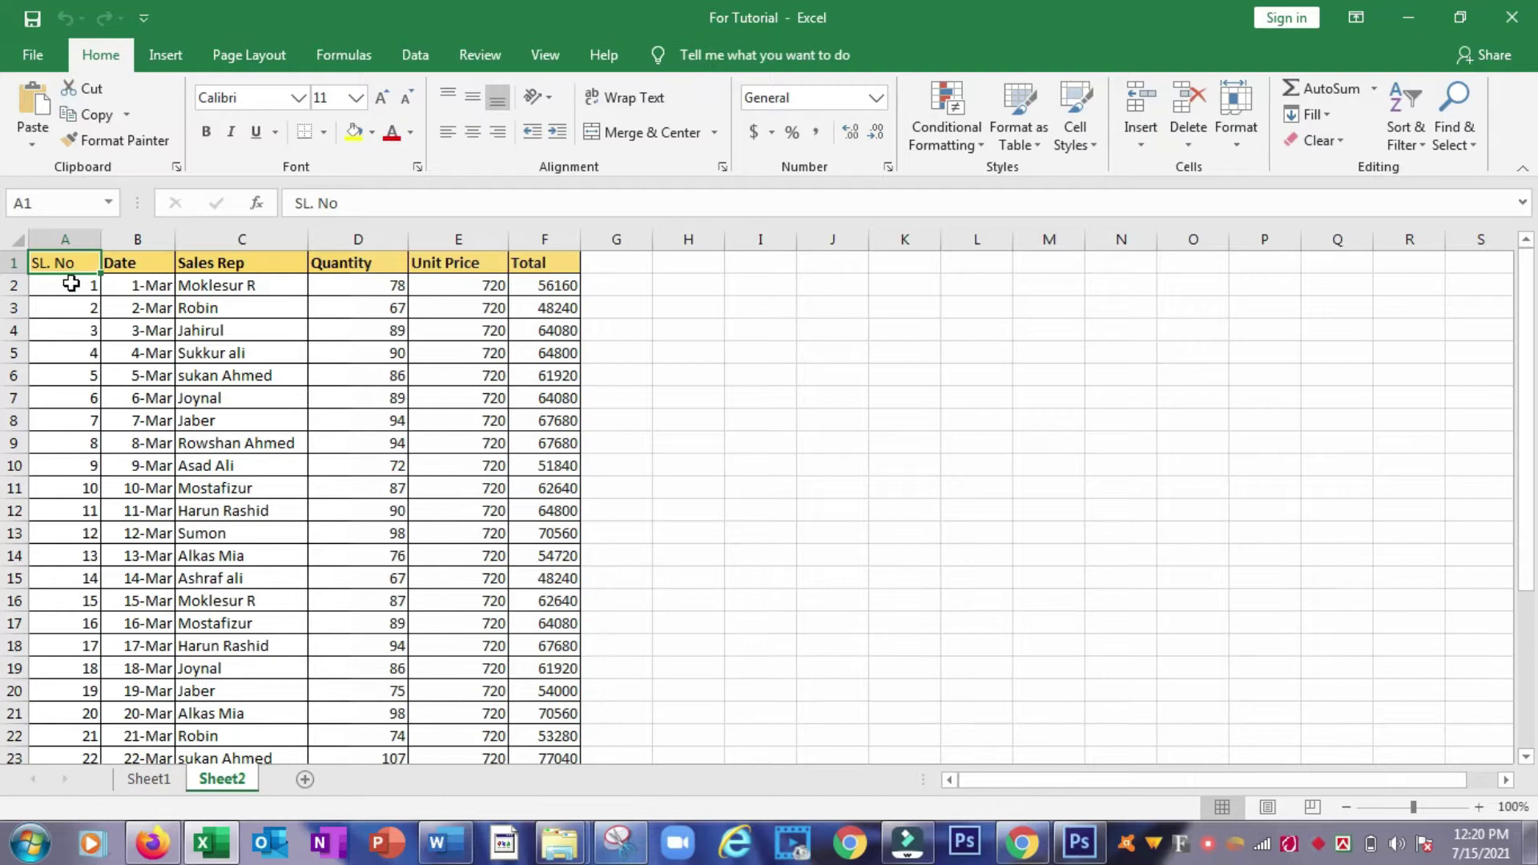
Step: Insert a blank row above a selected sales record
left_click(74, 287)
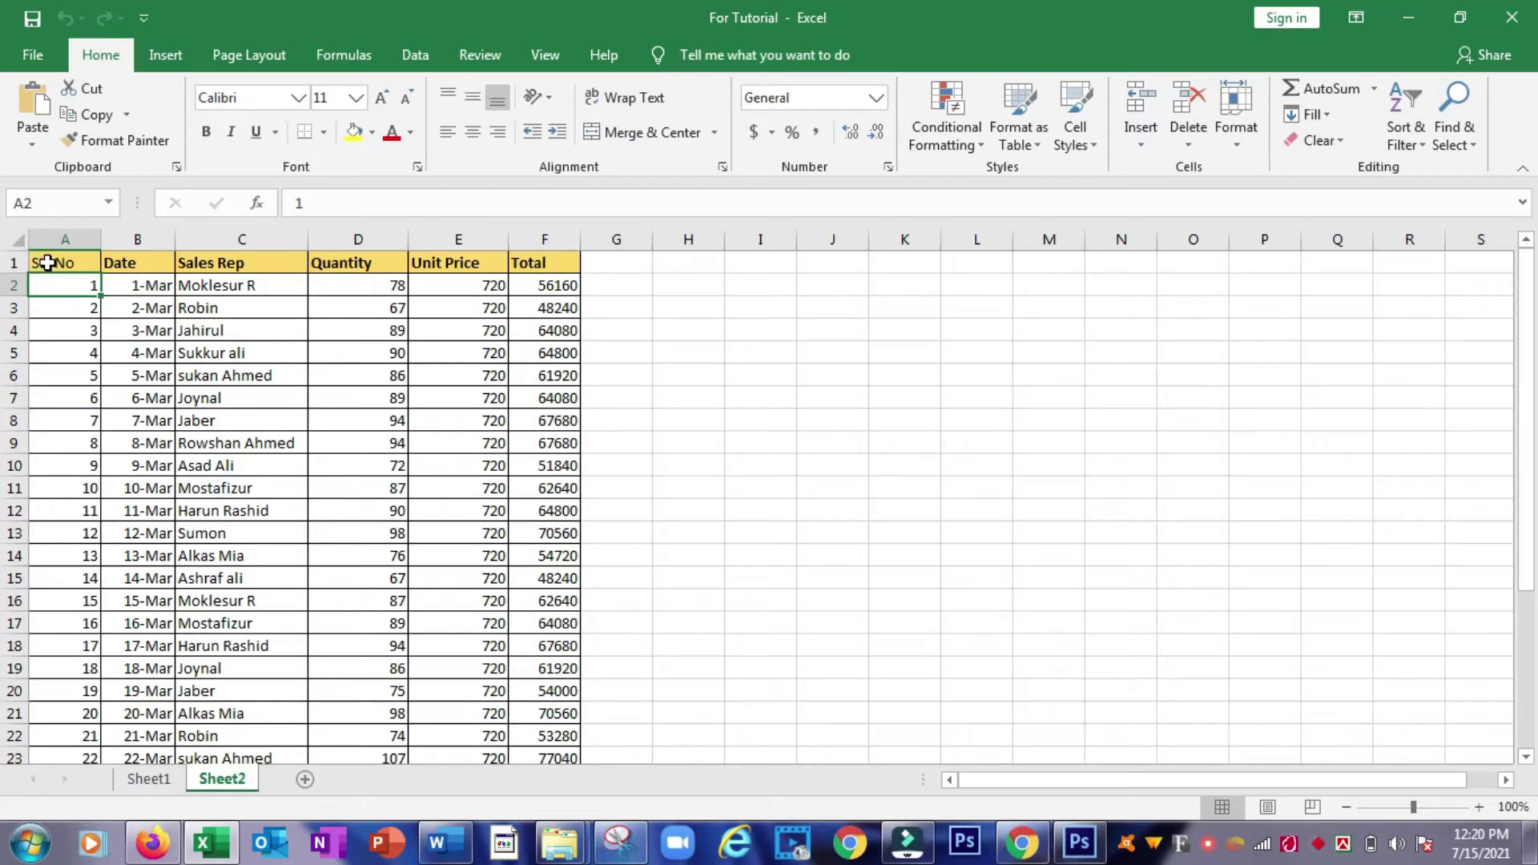
left_click(48, 263)
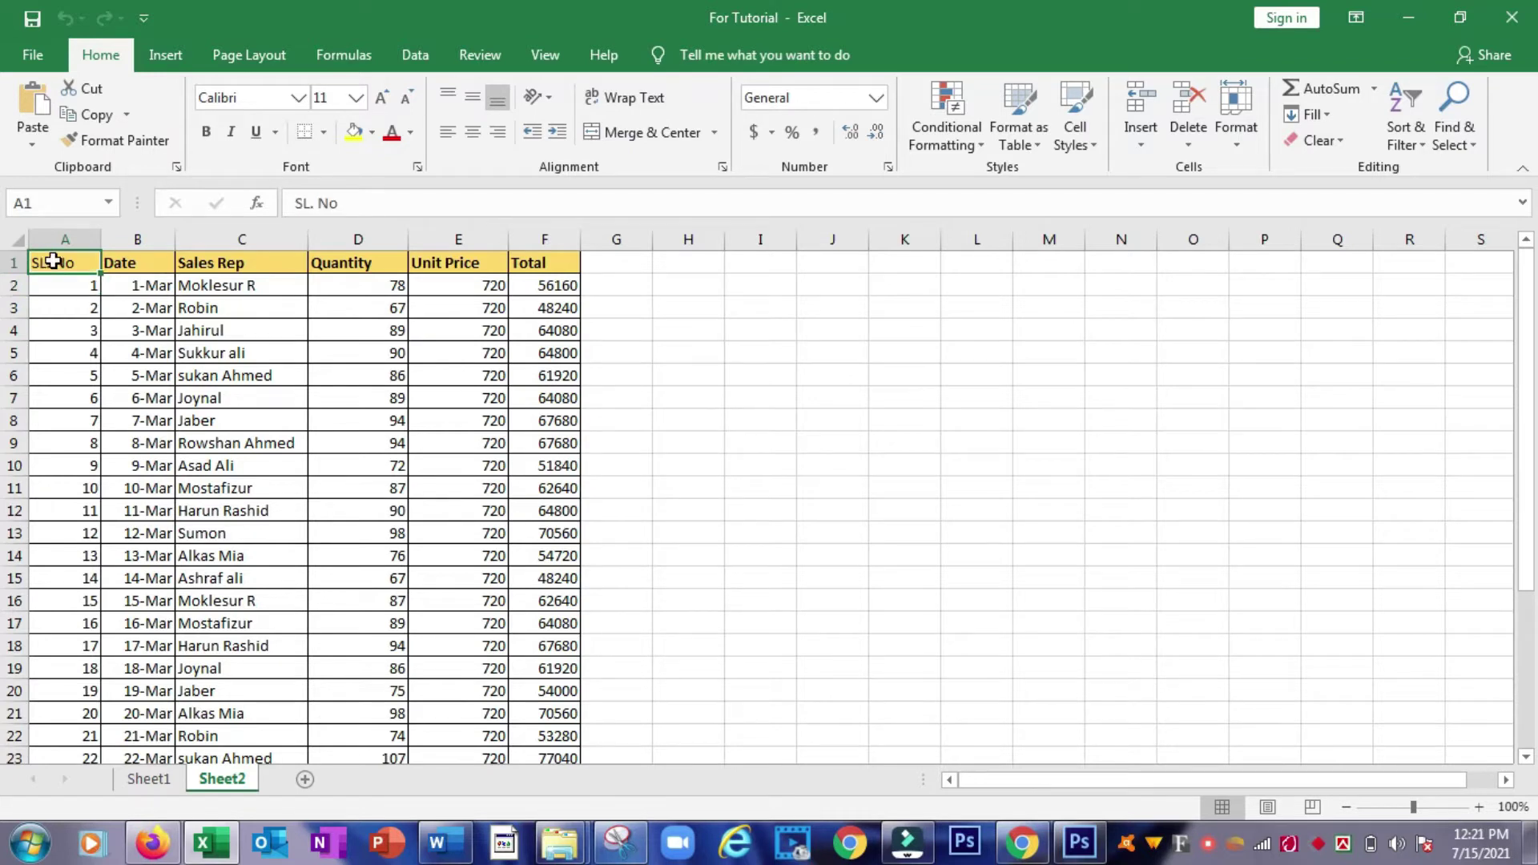
left_click(115, 261)
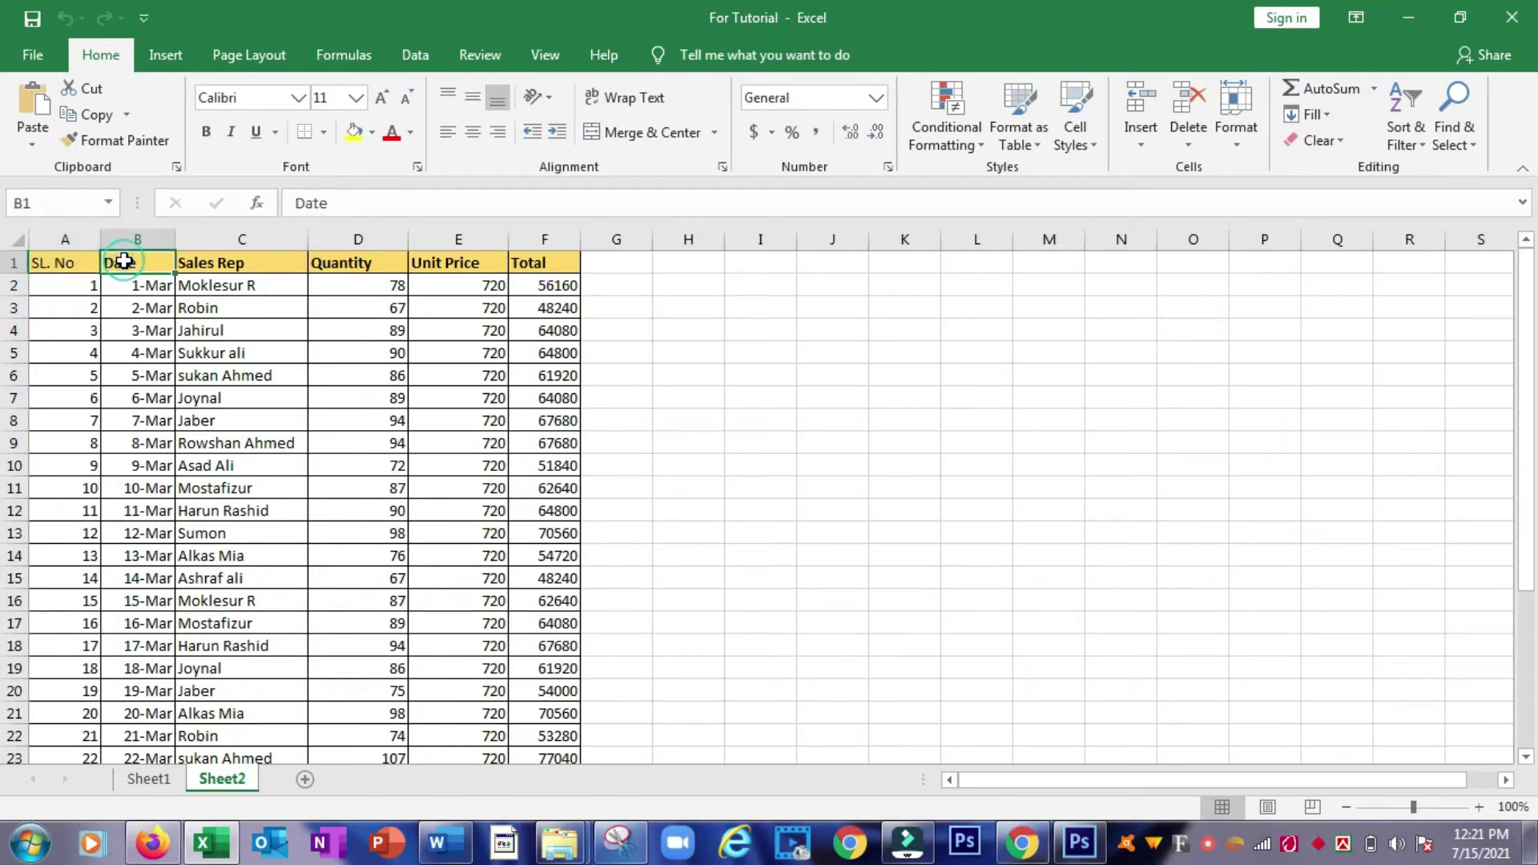
left_click(50, 263)
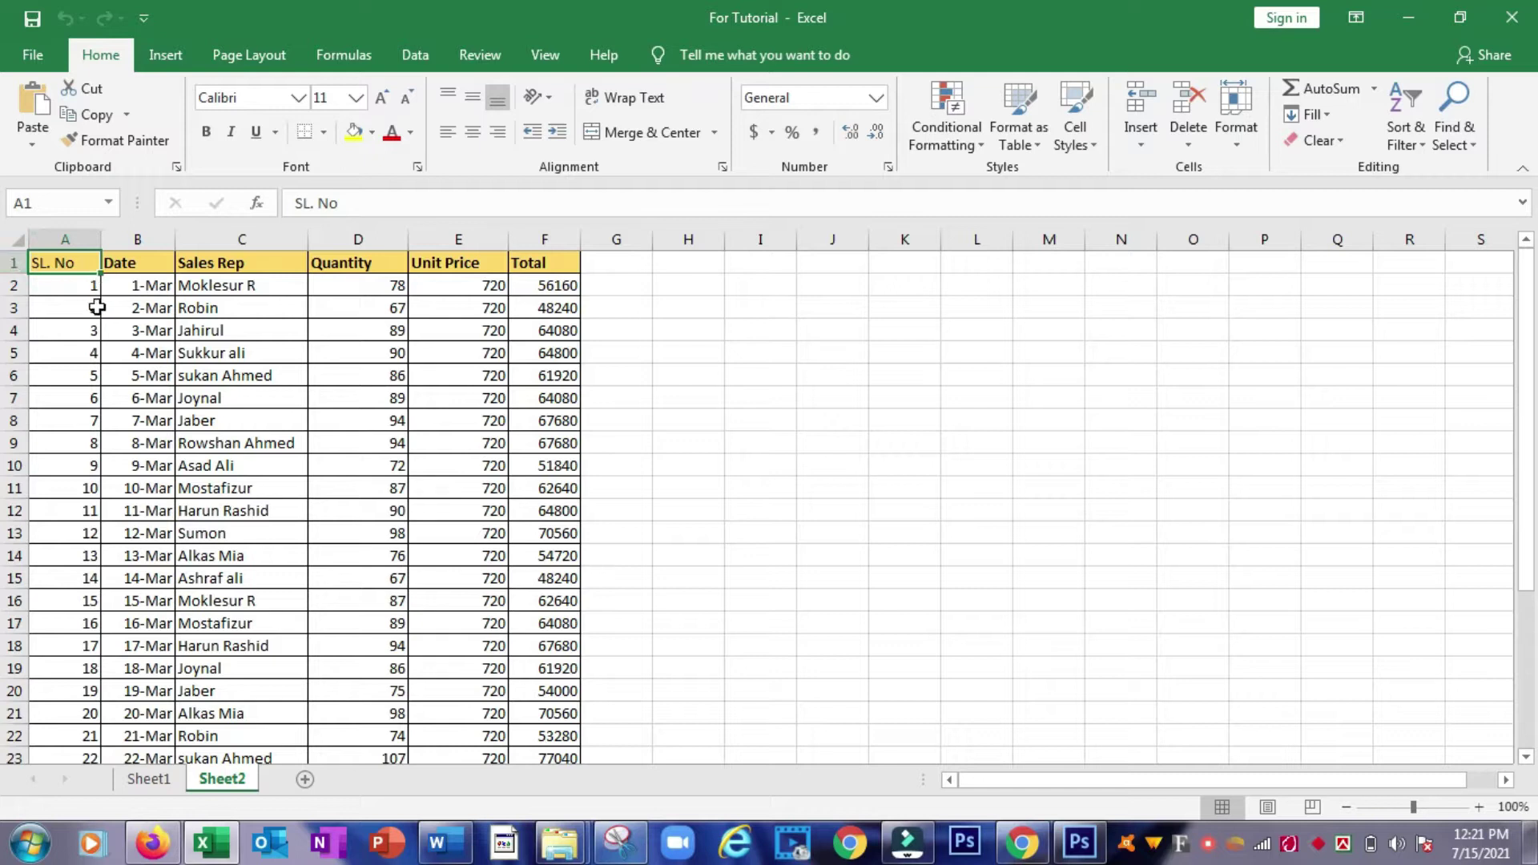
left_click(16, 285)
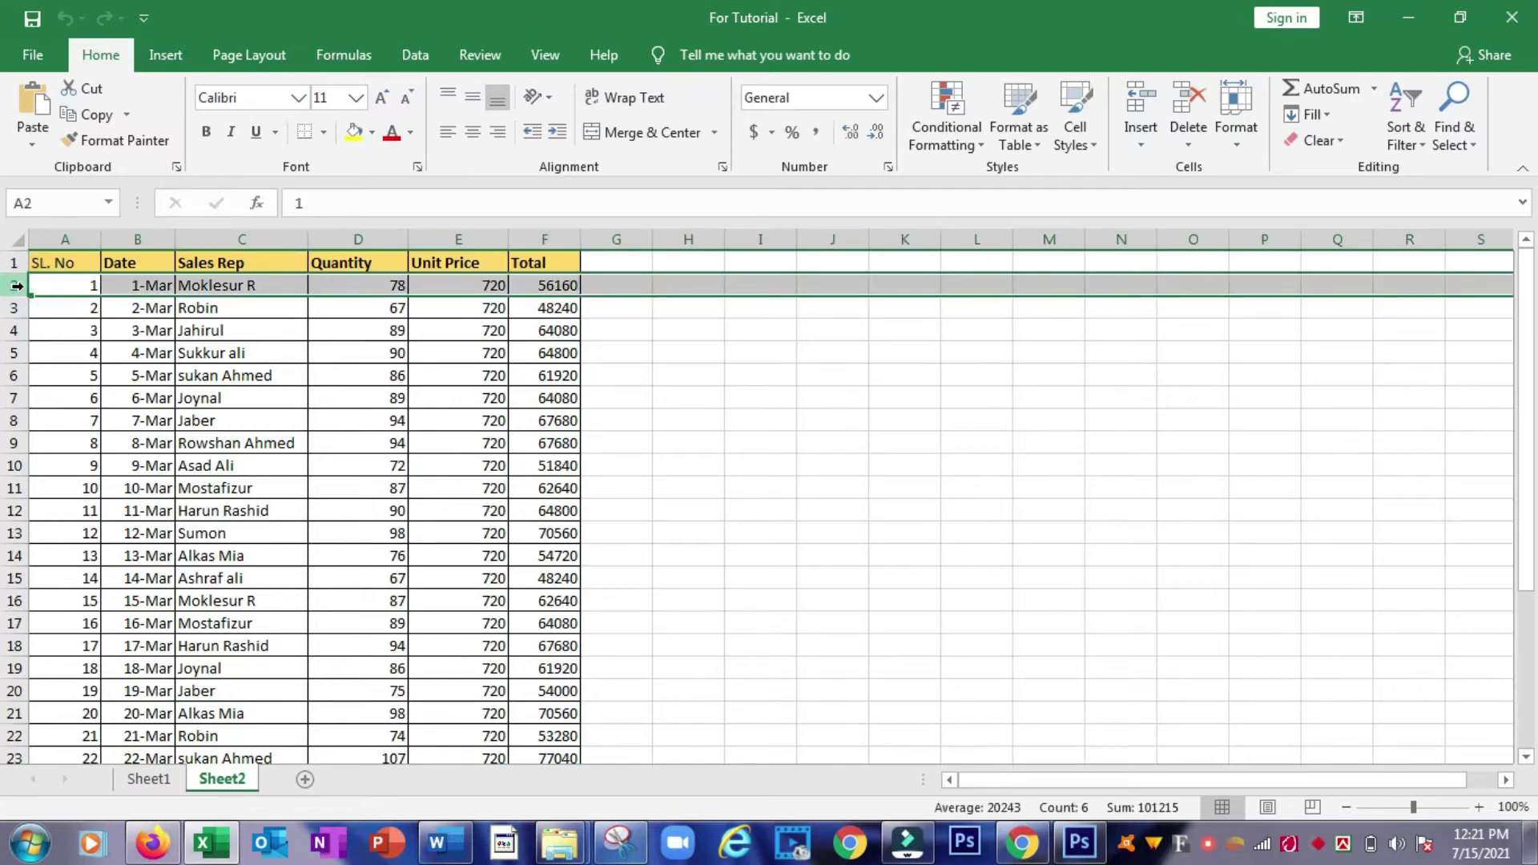
left_click(16, 330)
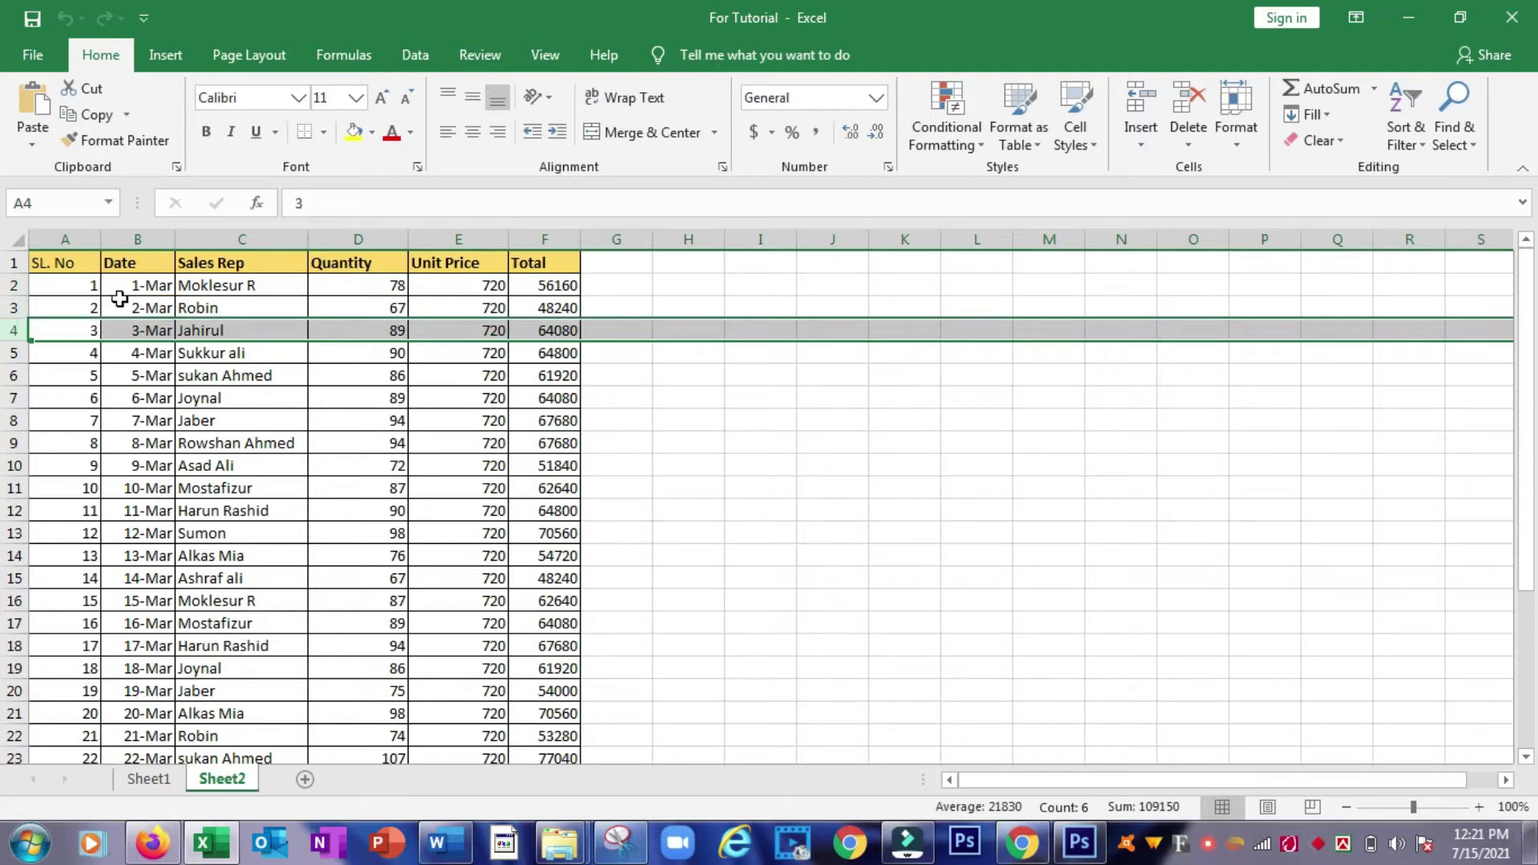
left_click(16, 305)
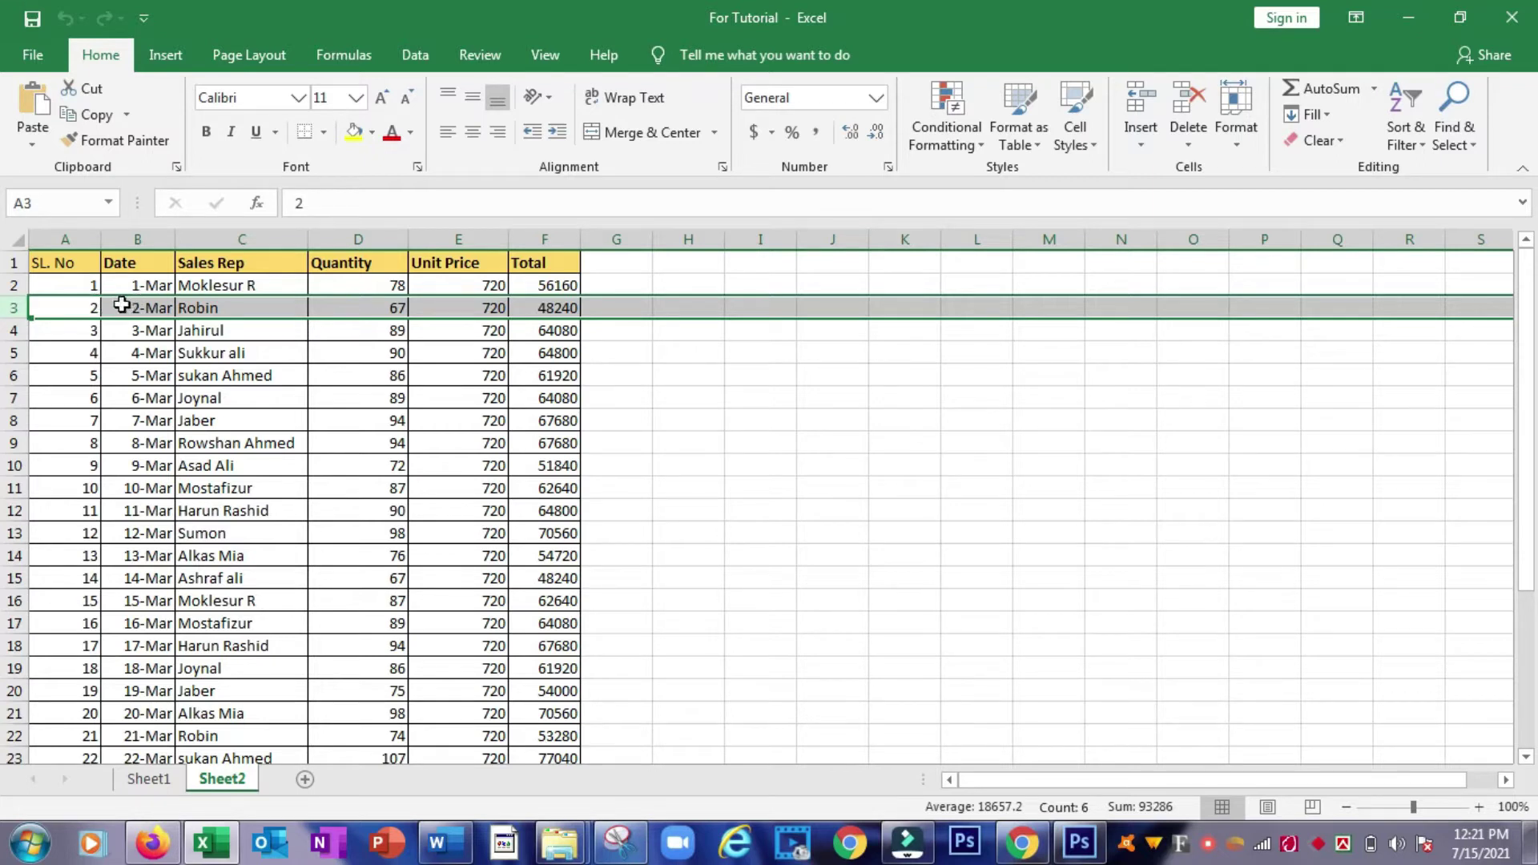
left_click(16, 375)
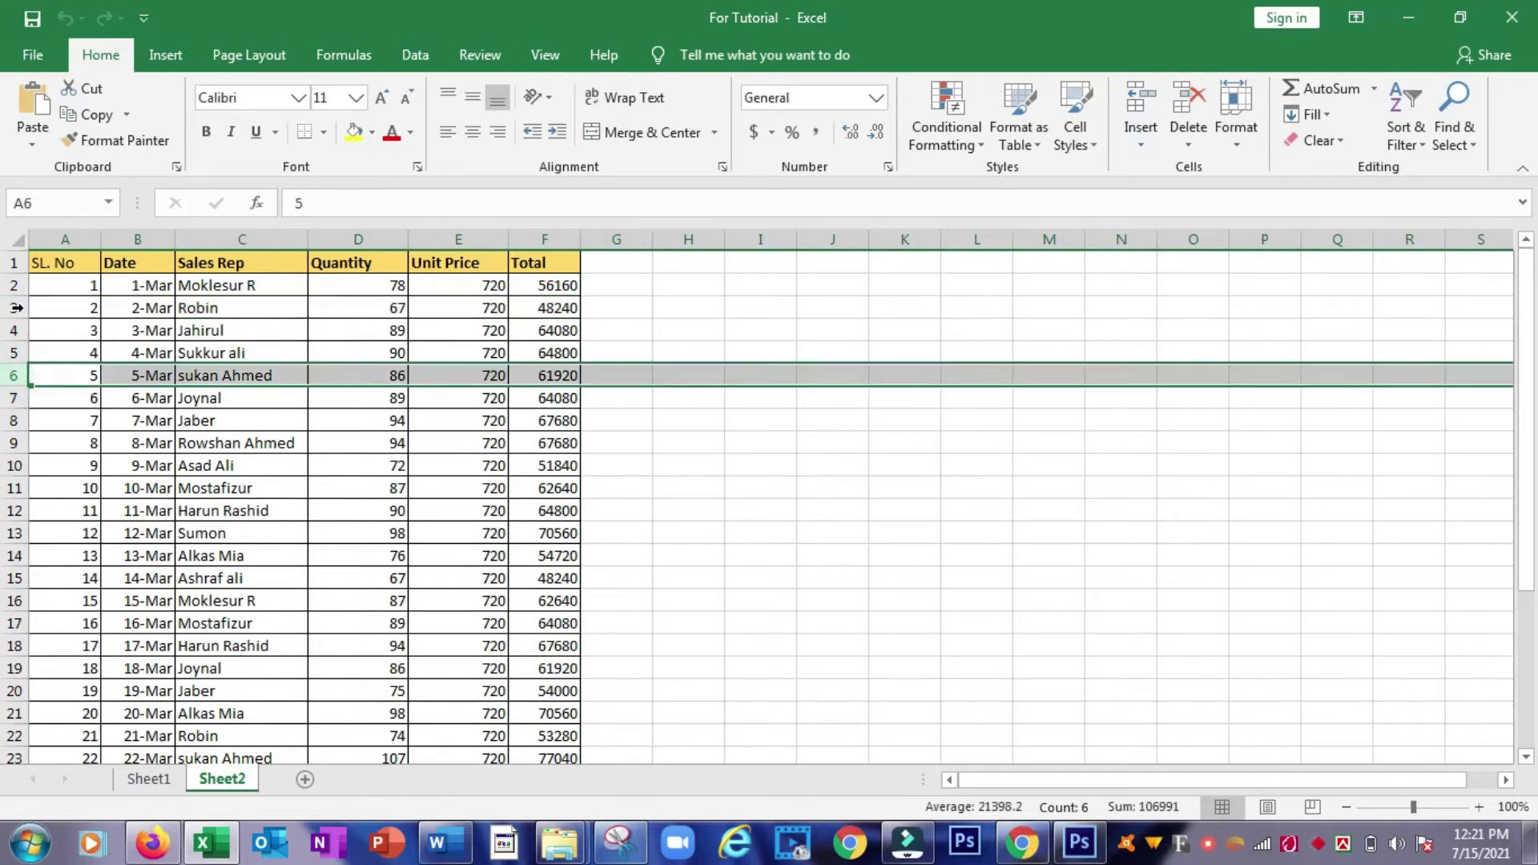
left_click(16, 305)
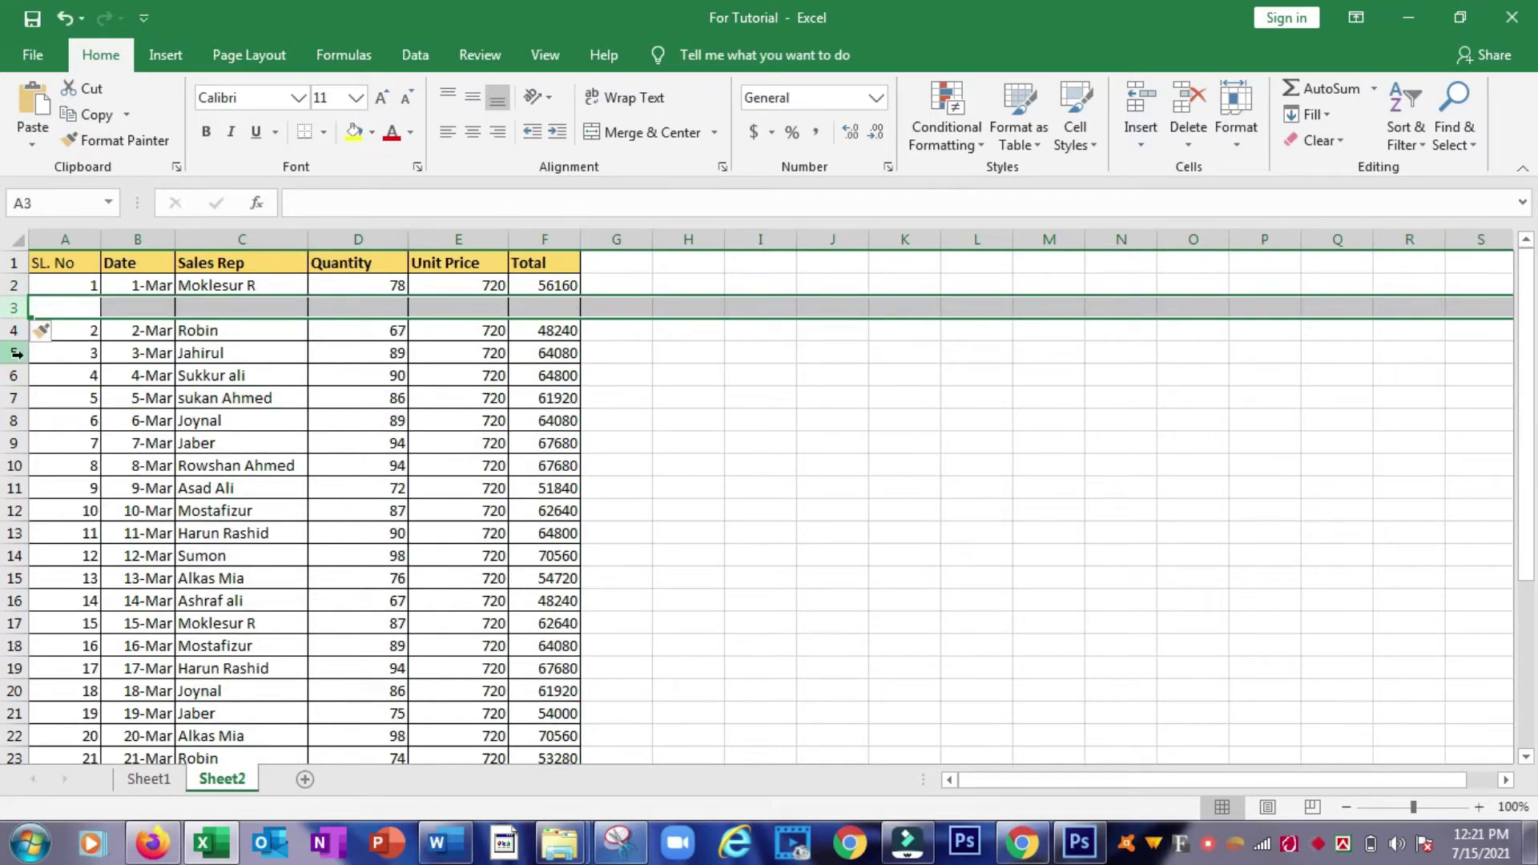
left_click_drag(89, 304, 62, 353)
right_click(104, 359)
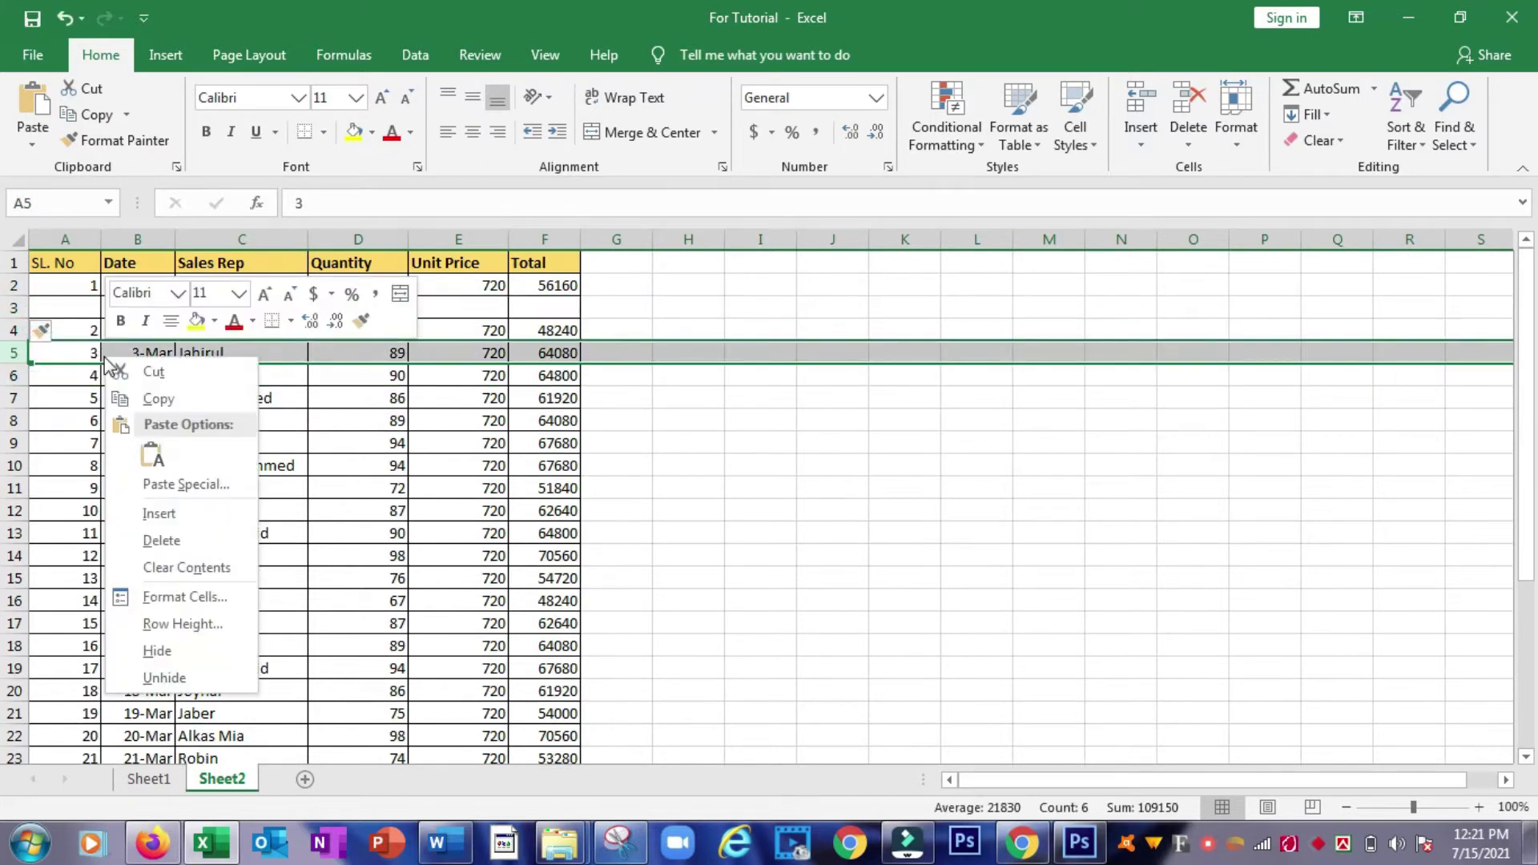
left_click(184, 513)
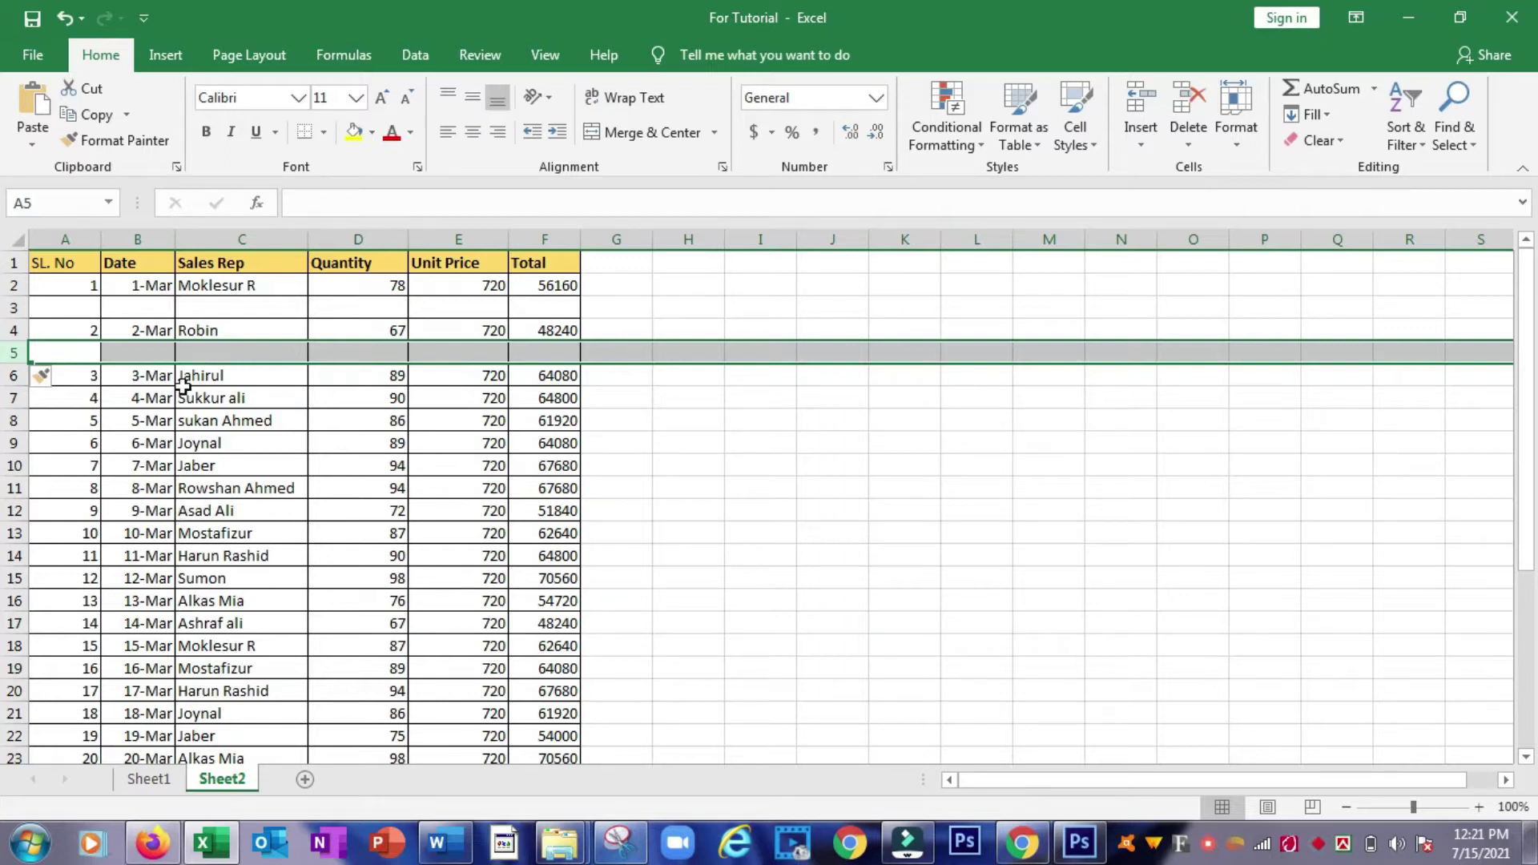
Step: Delete the blank rows 3 and 4 so the records run continuously again
left_click(16, 308)
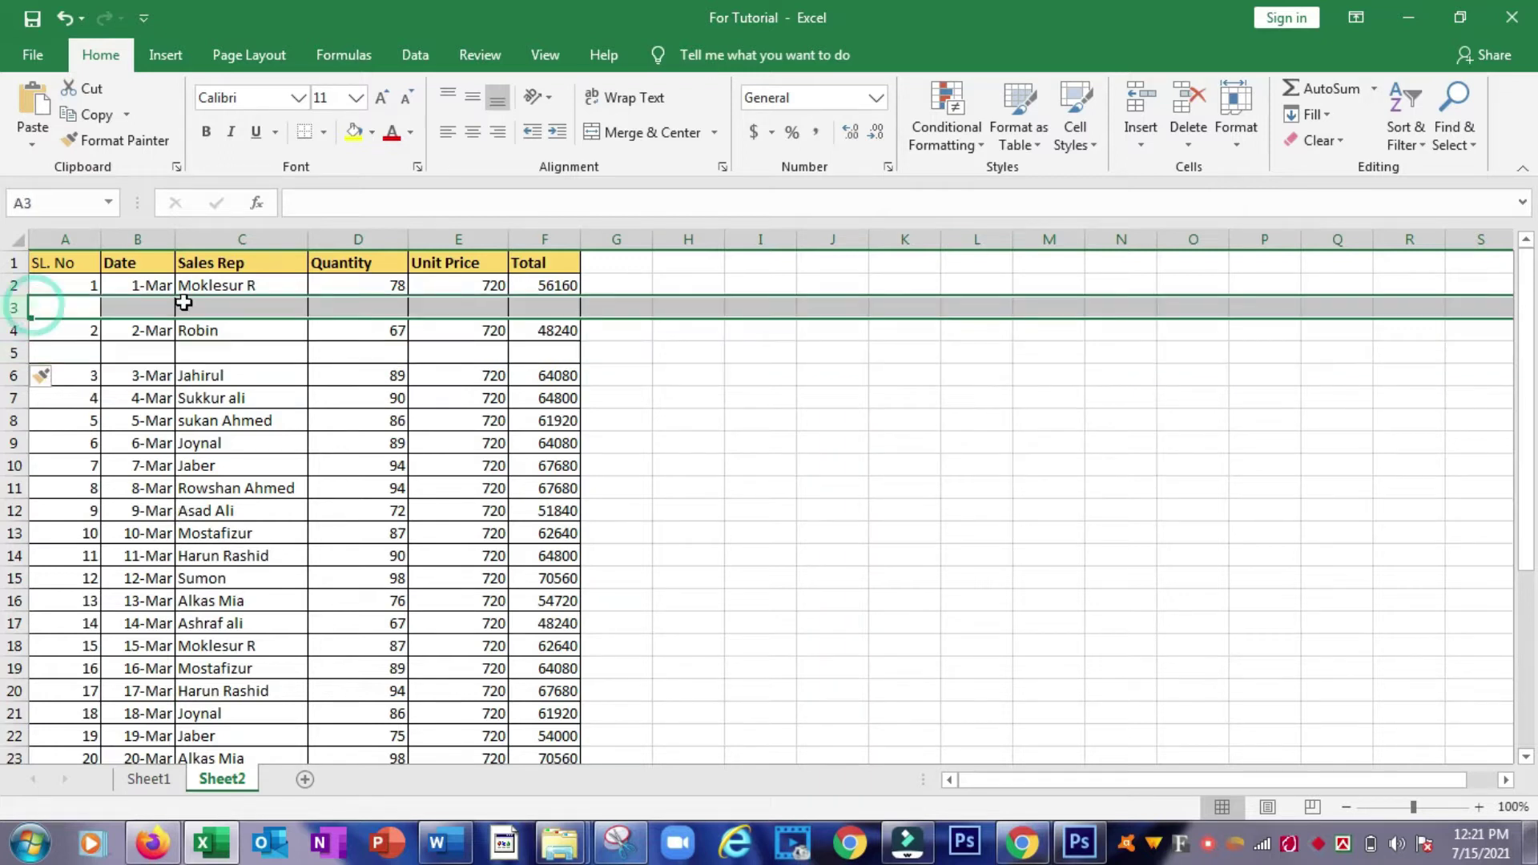
right_click(170, 309)
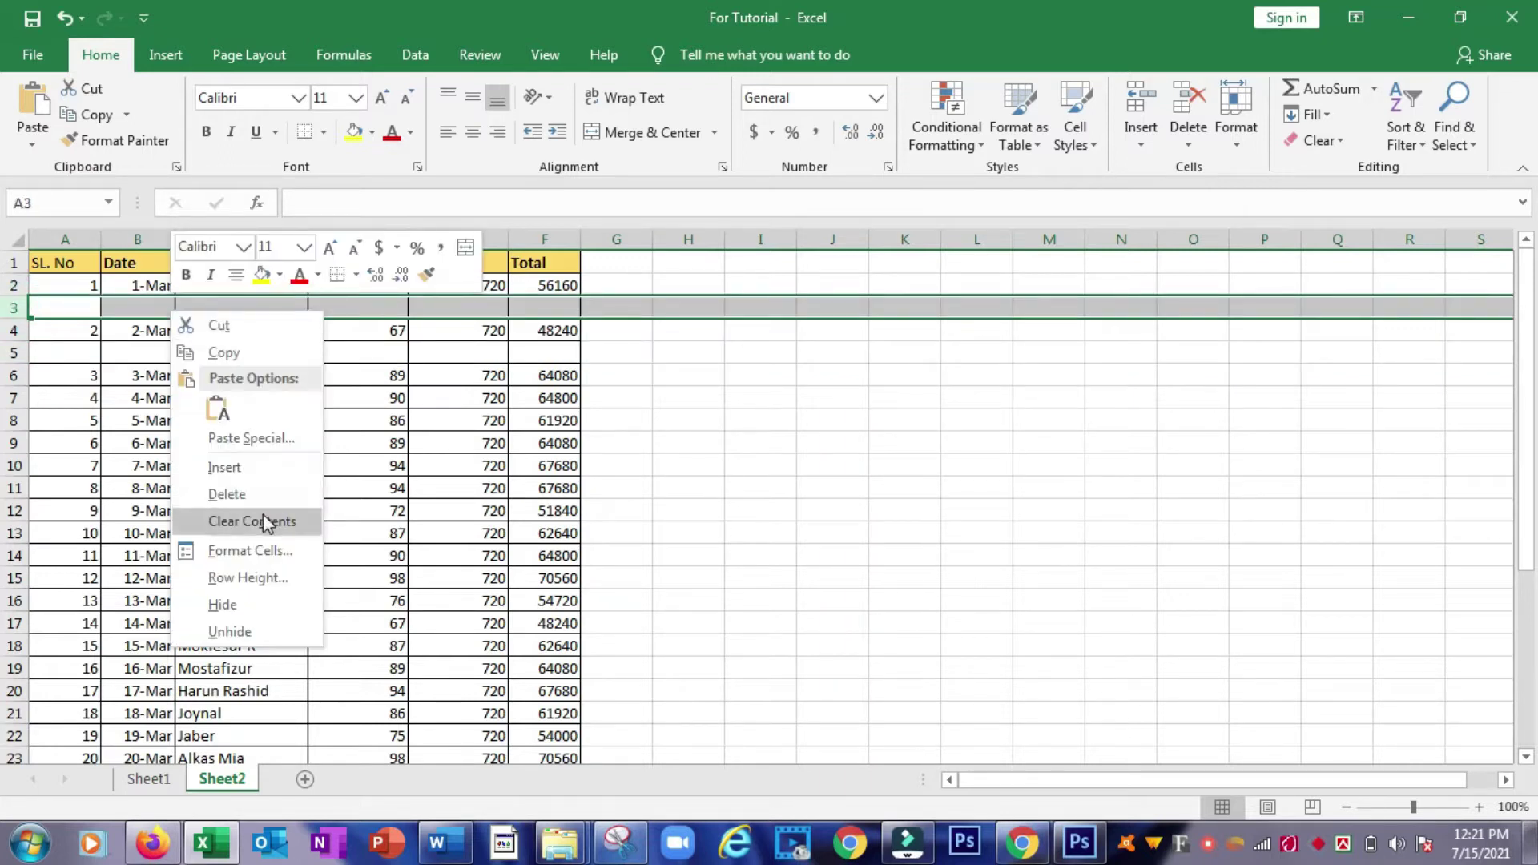
left_click(248, 493)
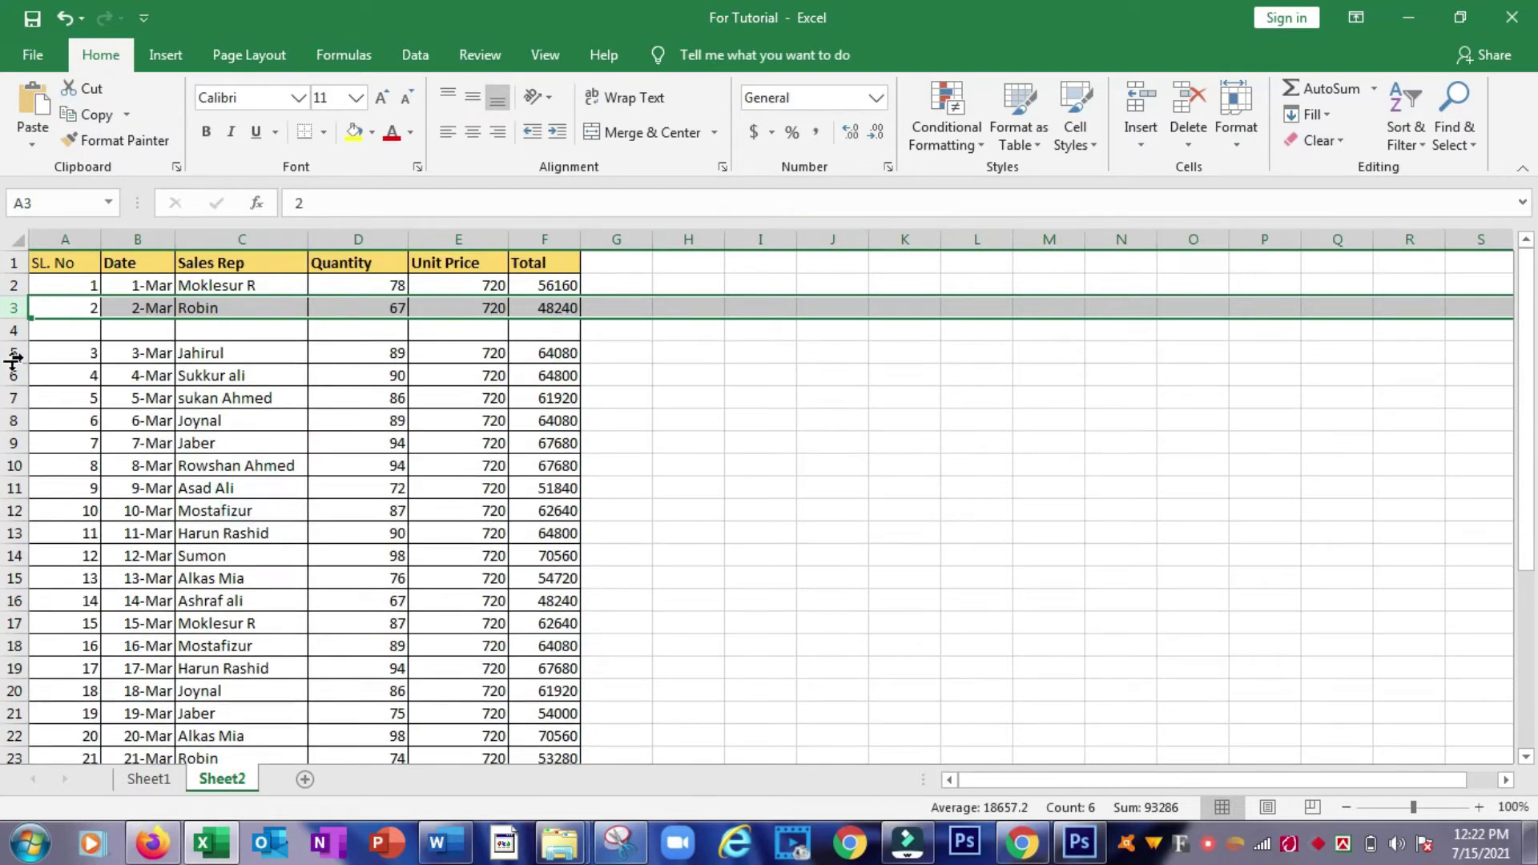
left_click(15, 353)
left_click(18, 330)
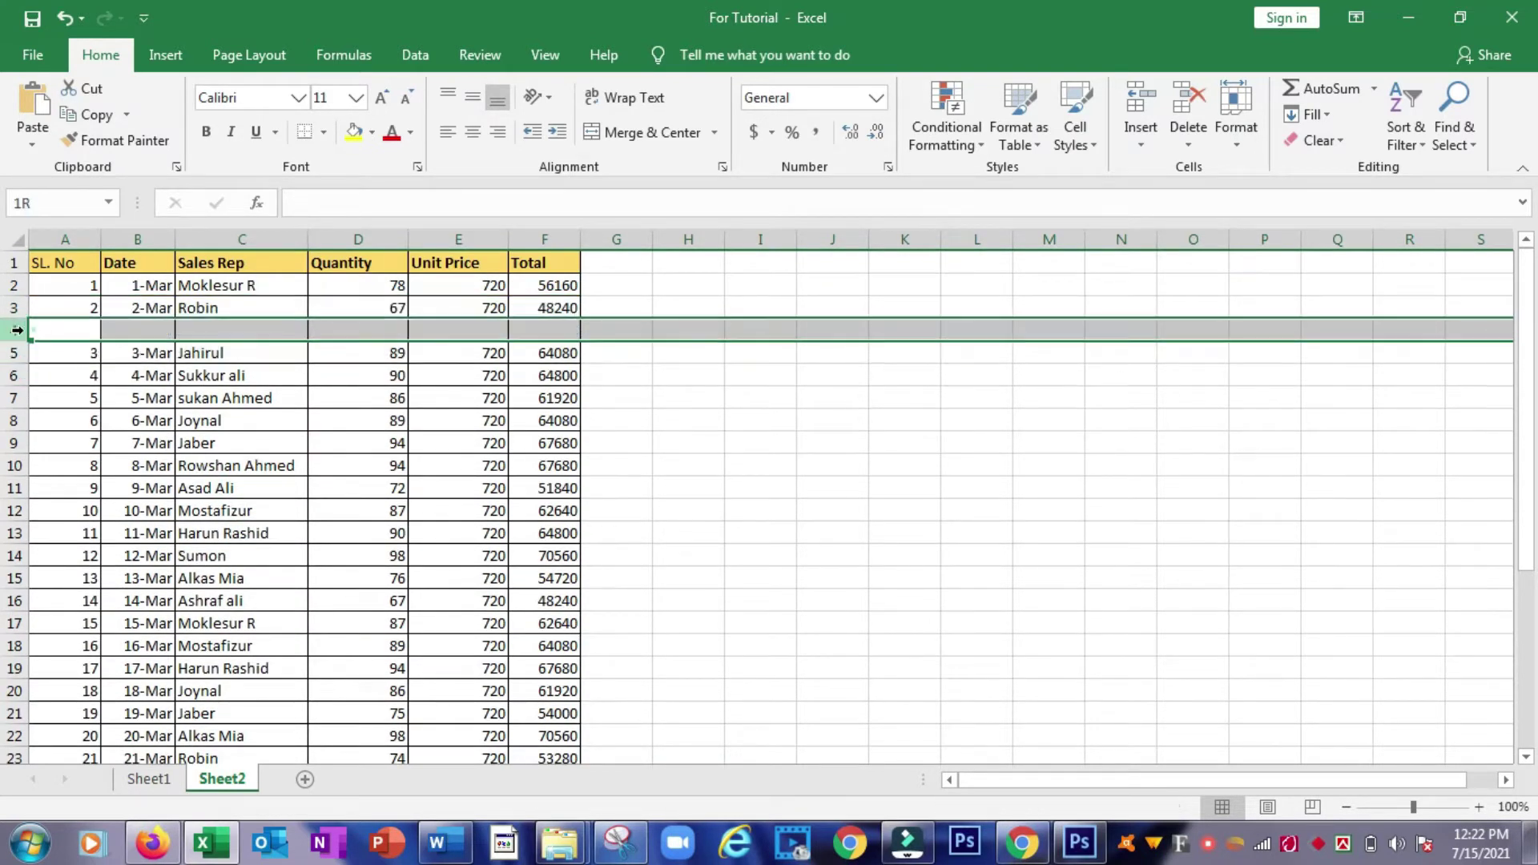
right_click(123, 335)
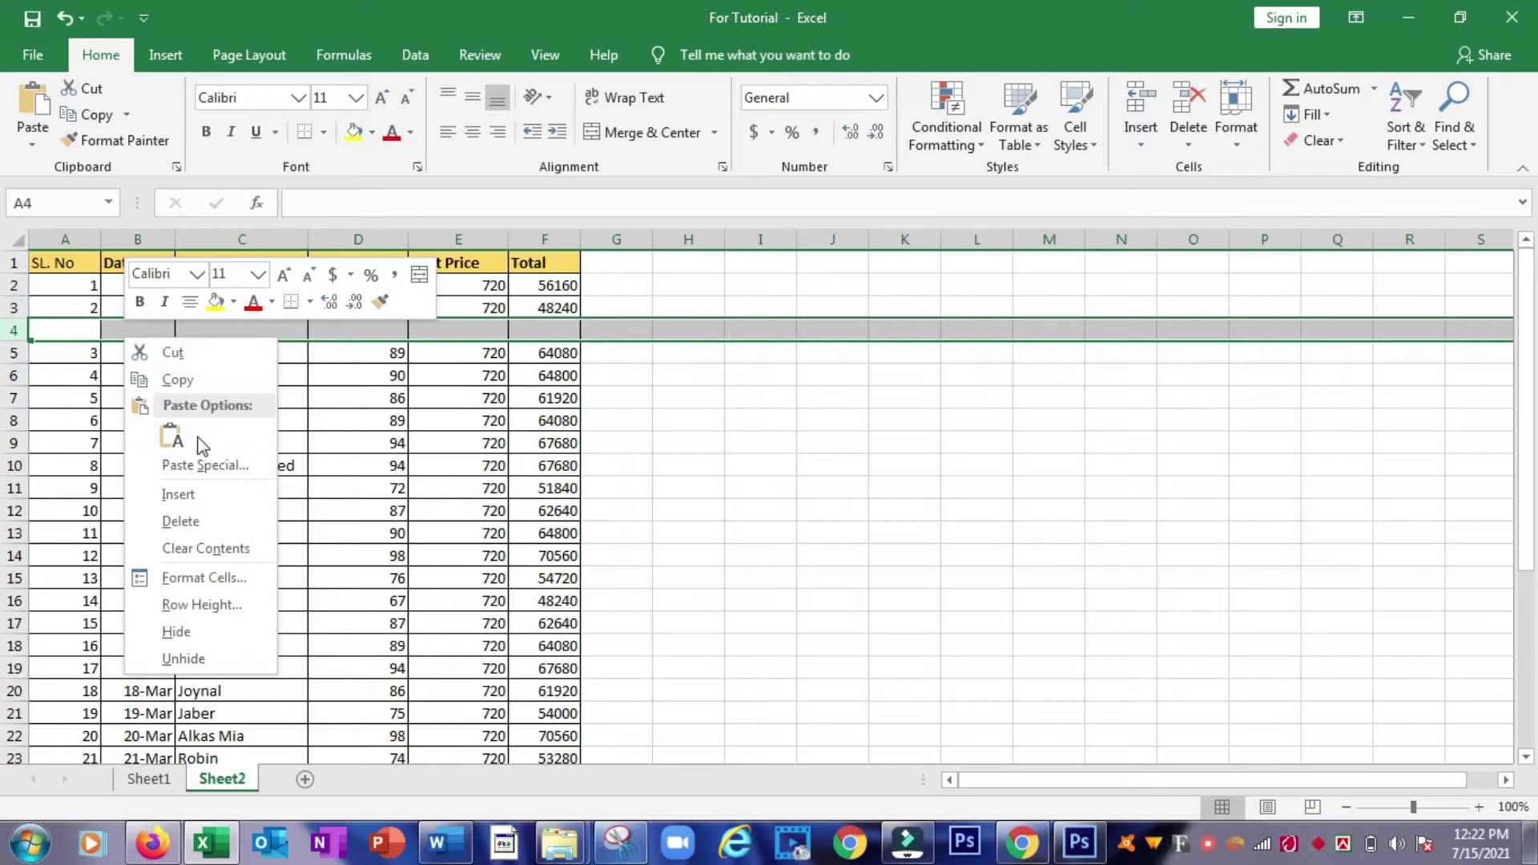
left_click(207, 519)
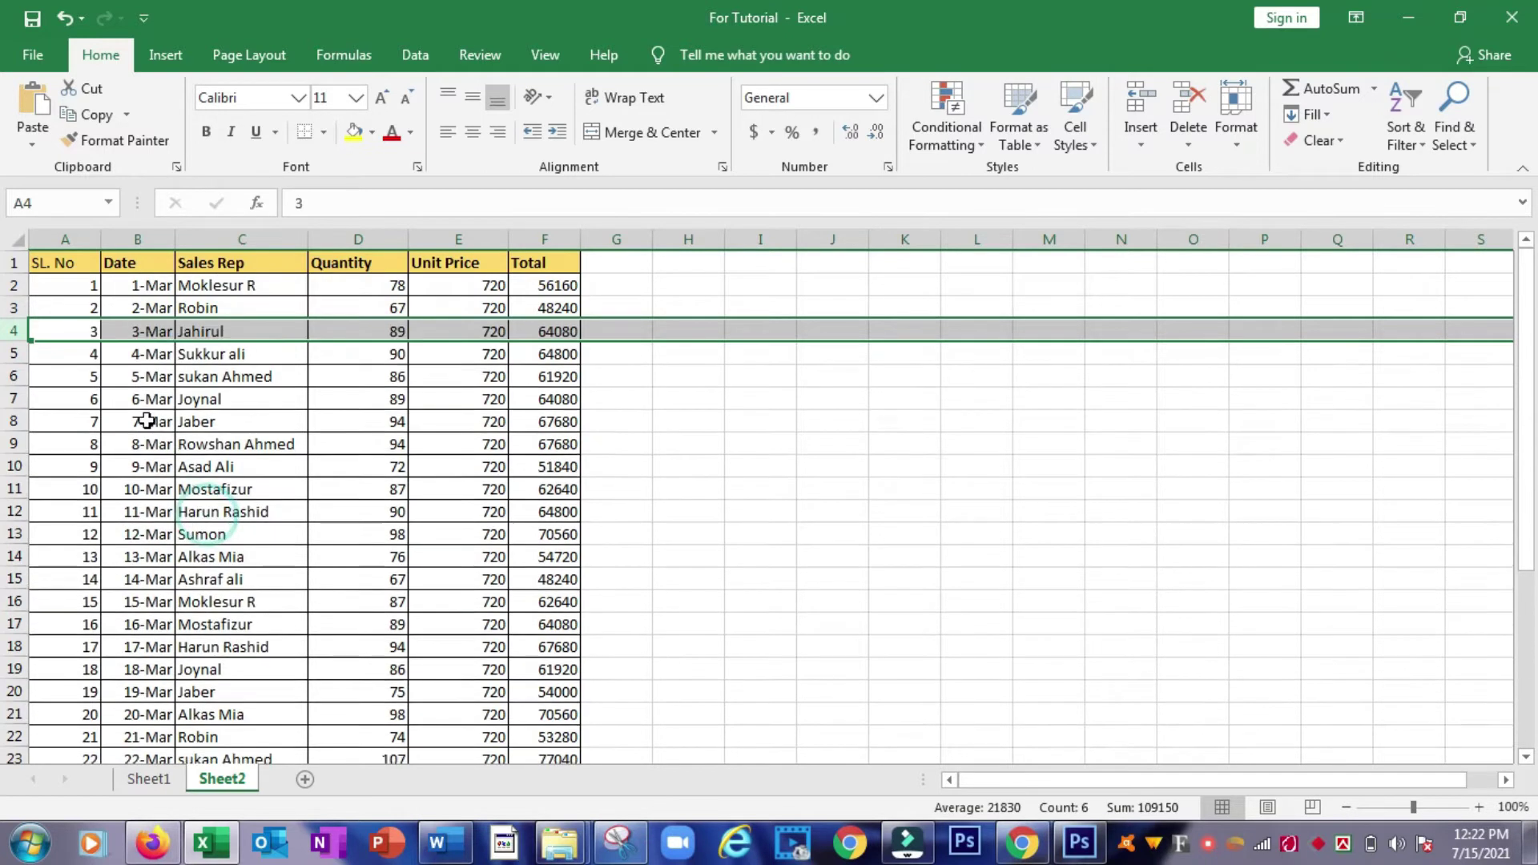
Step: Enter 1, 2 and 3 in G2:G4 to start a helper series beside Total
left_click(620, 270)
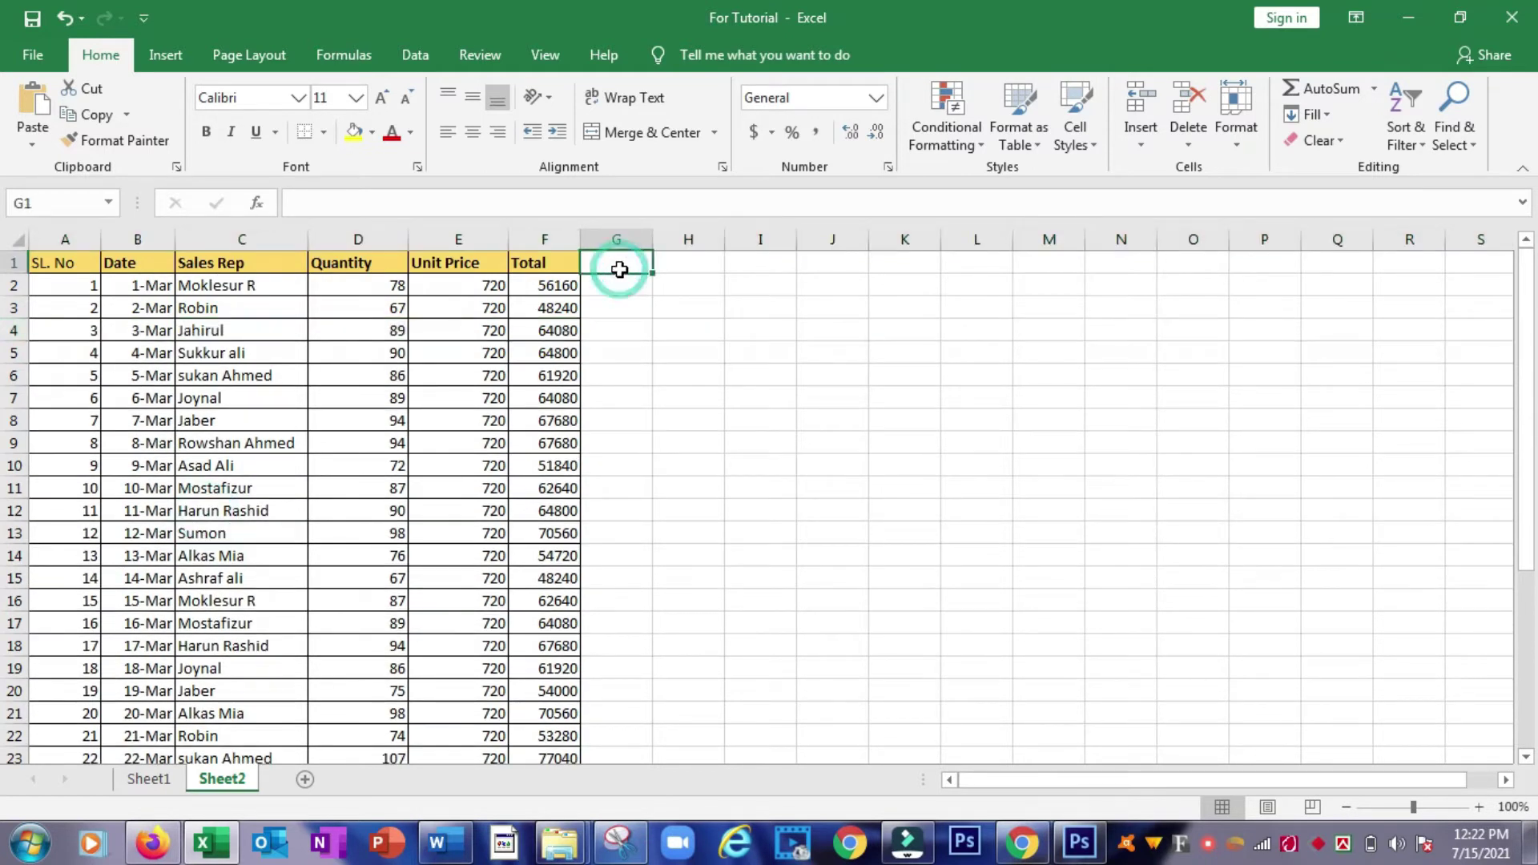
left_click(619, 289)
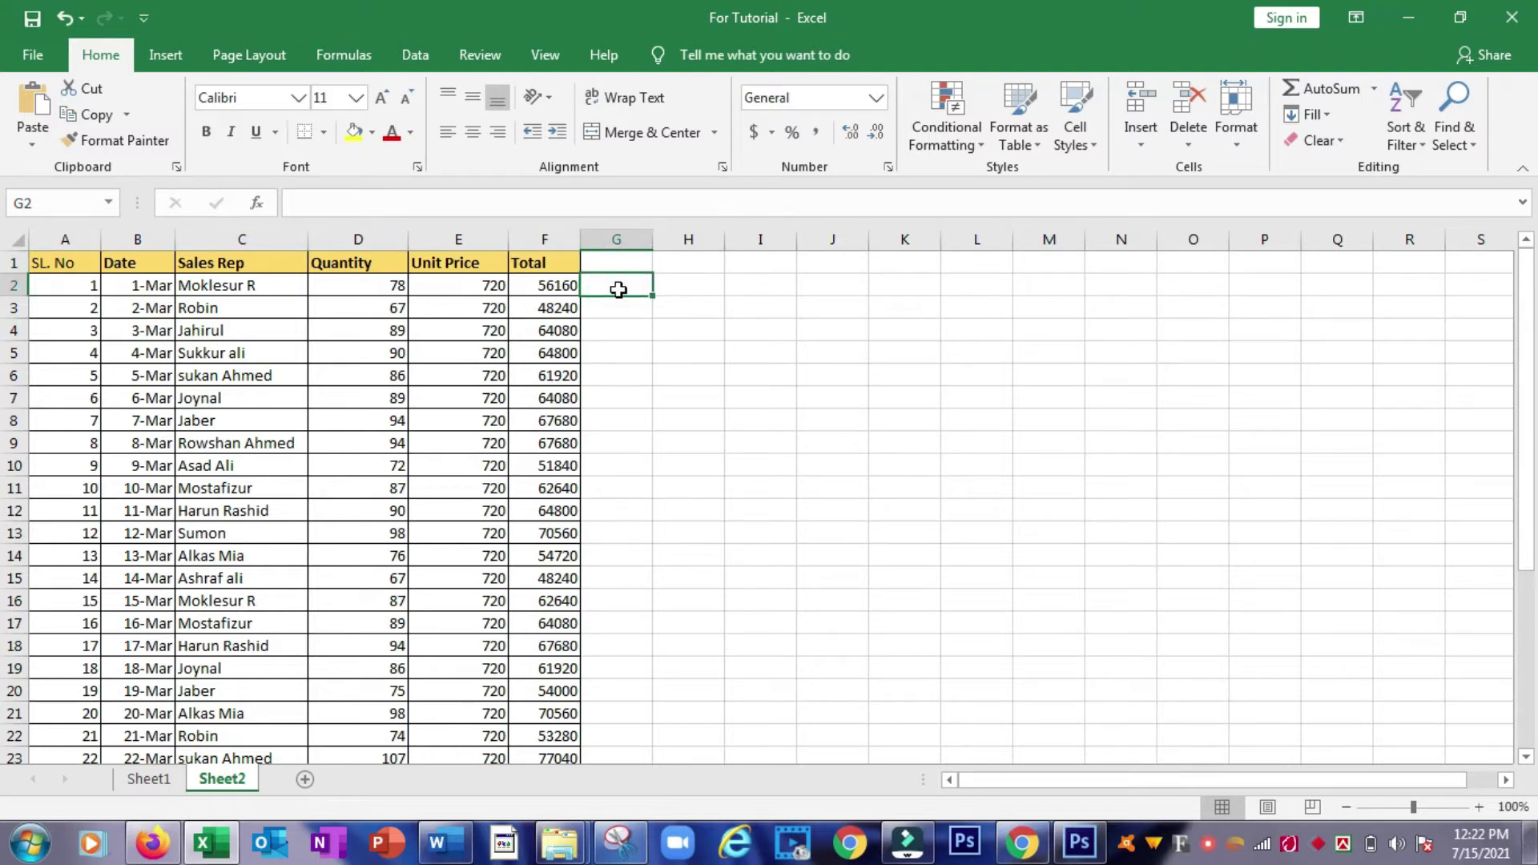
type("1")
key("Return")
type("2")
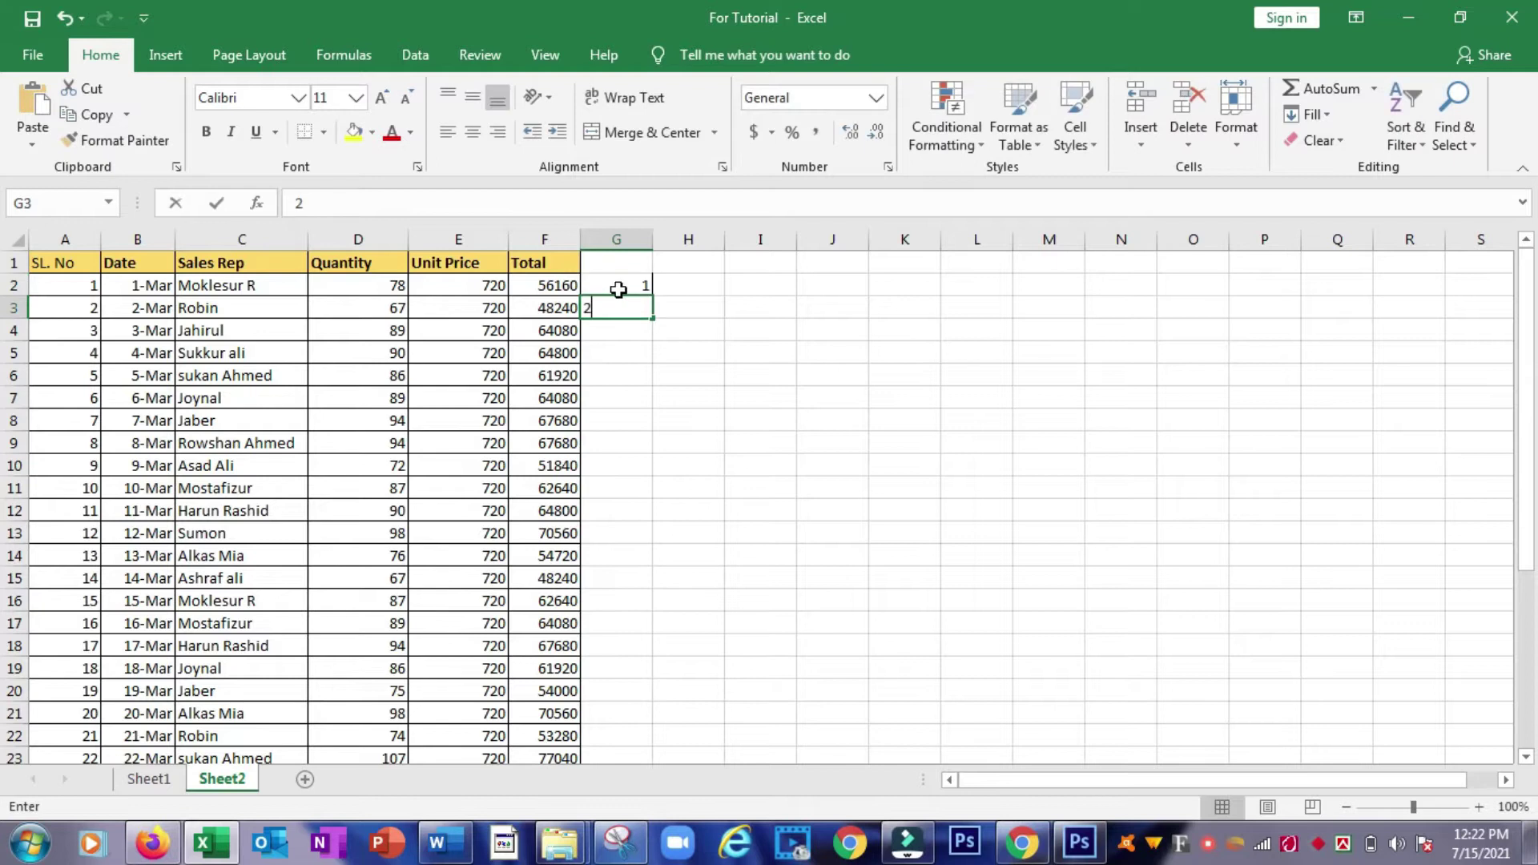
key("Return")
type("3")
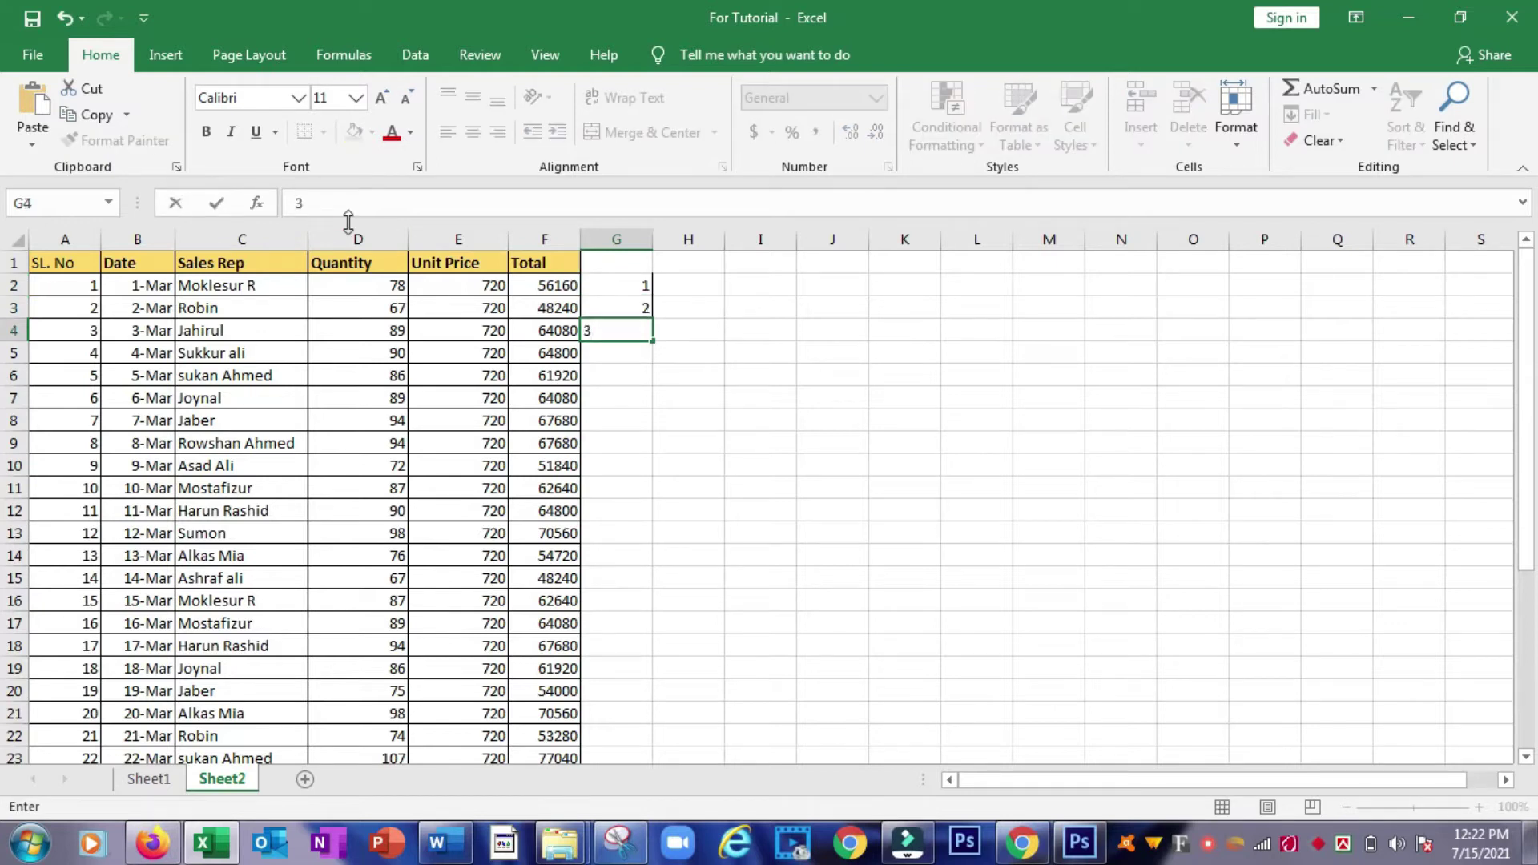
left_click(636, 404)
Step: Fill the series from G2:G4 down to G32, numbering the records 1 to 31
left_click_drag(627, 283, 637, 329)
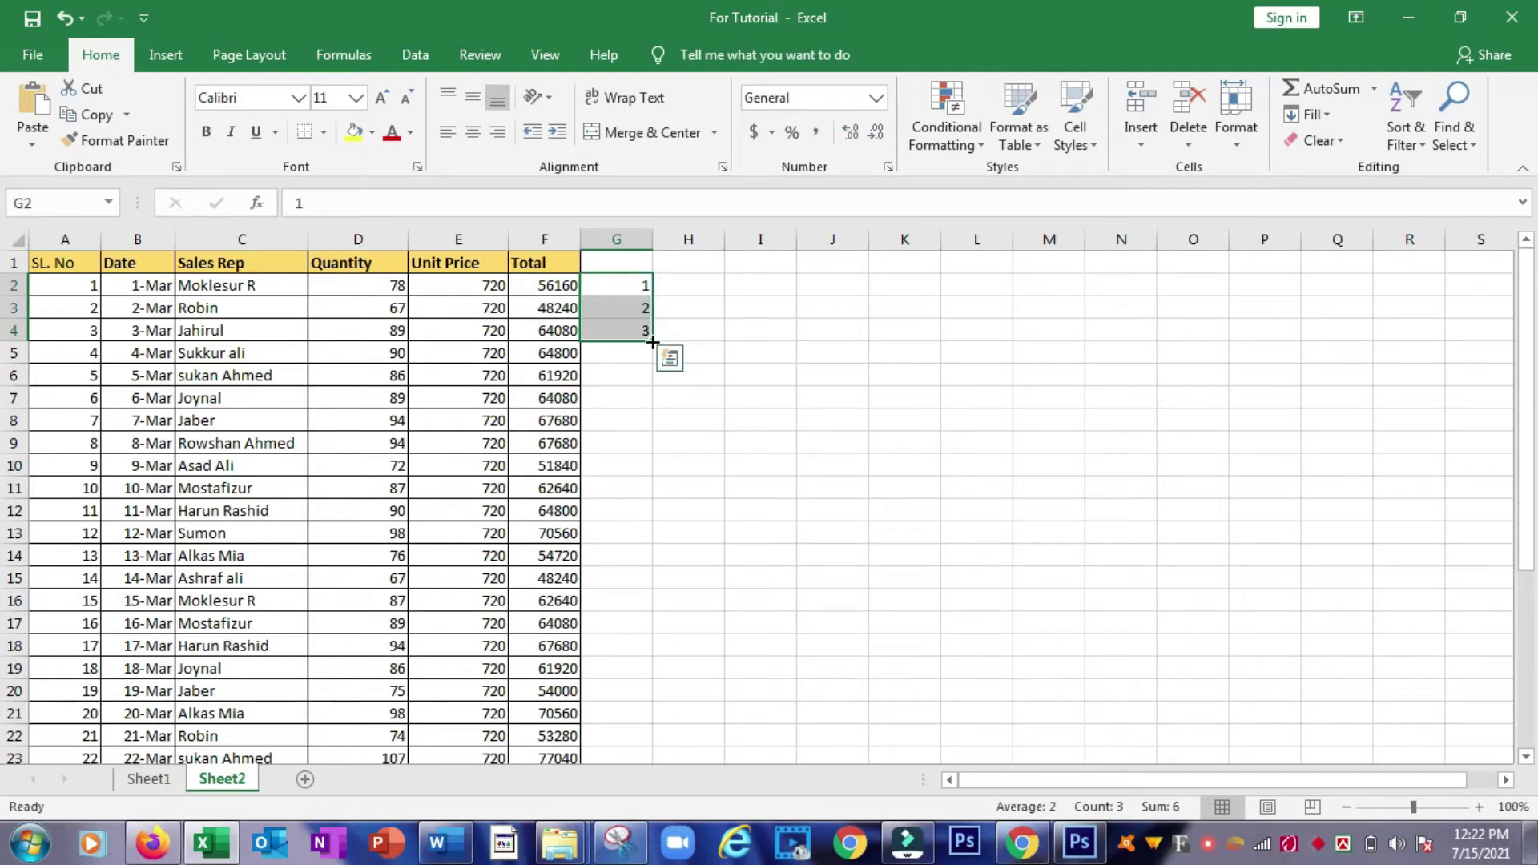
left_click_drag(653, 342, 641, 757)
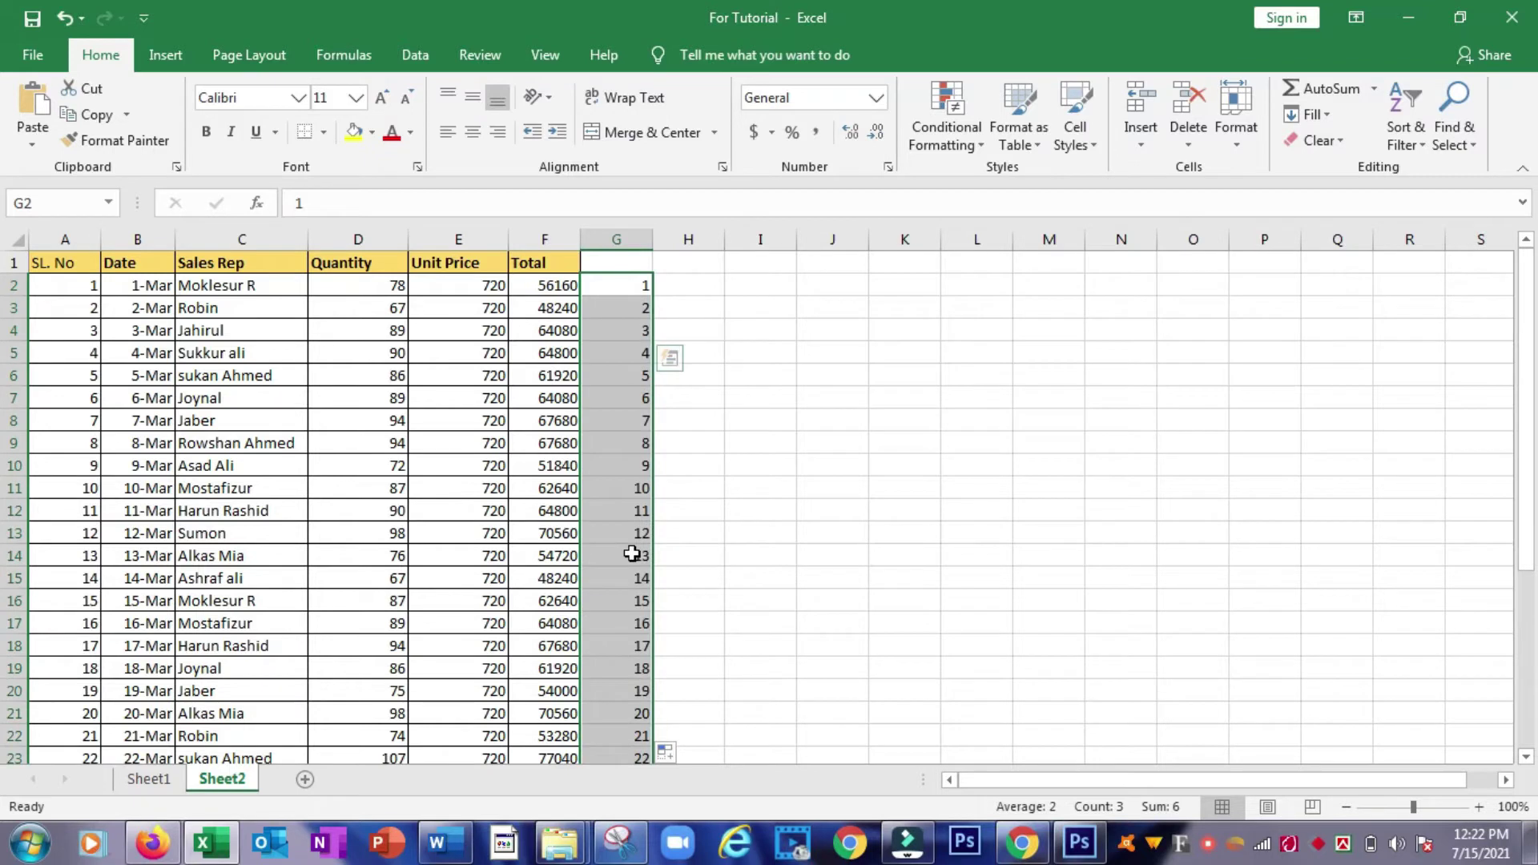
scroll(632, 554, "down", 1)
scroll(632, 554, "down", 3)
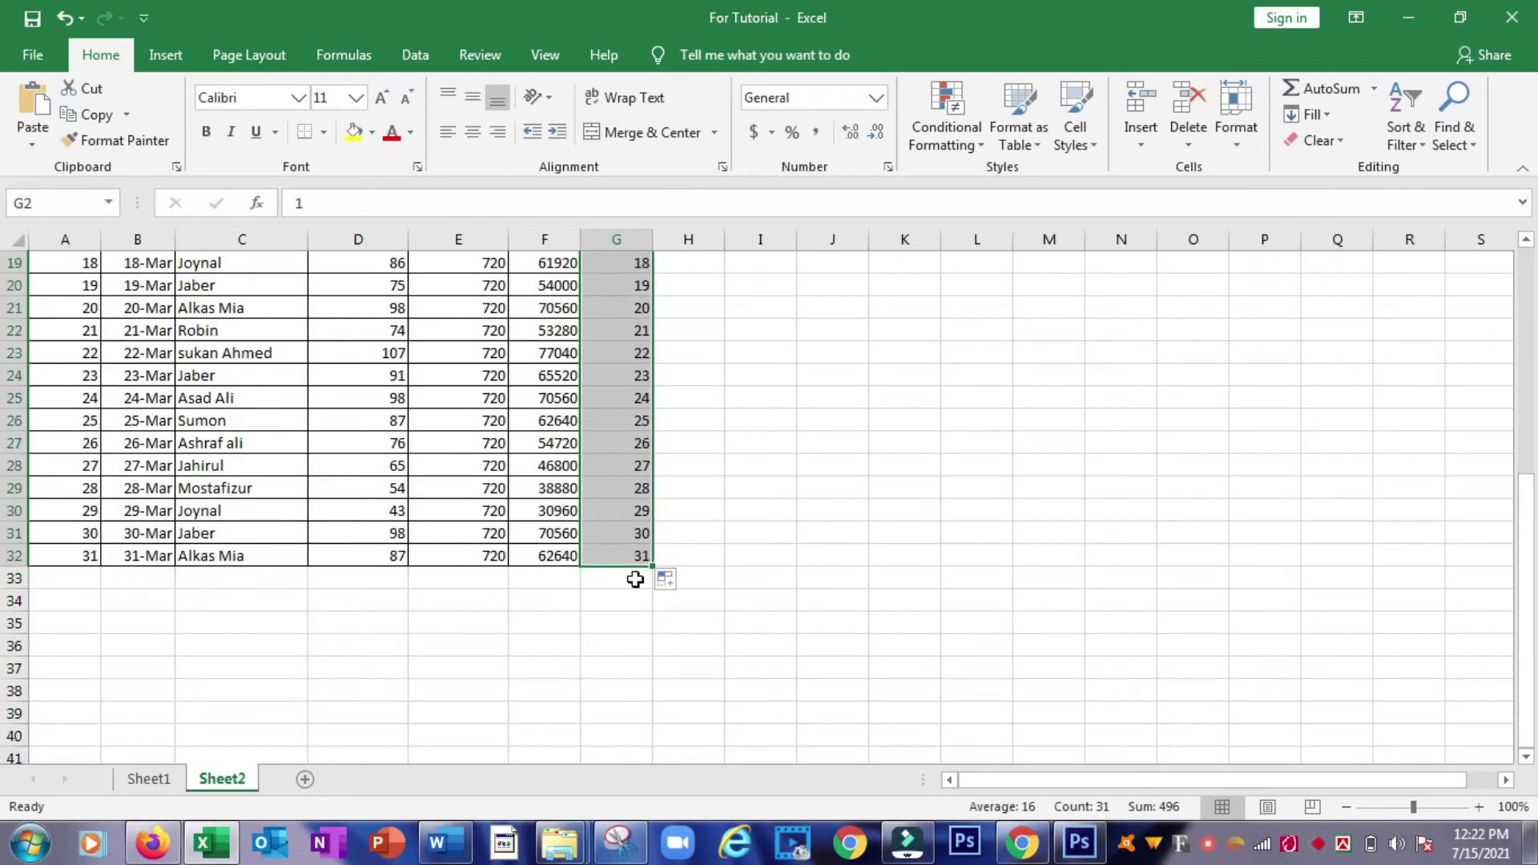
left_click(634, 560)
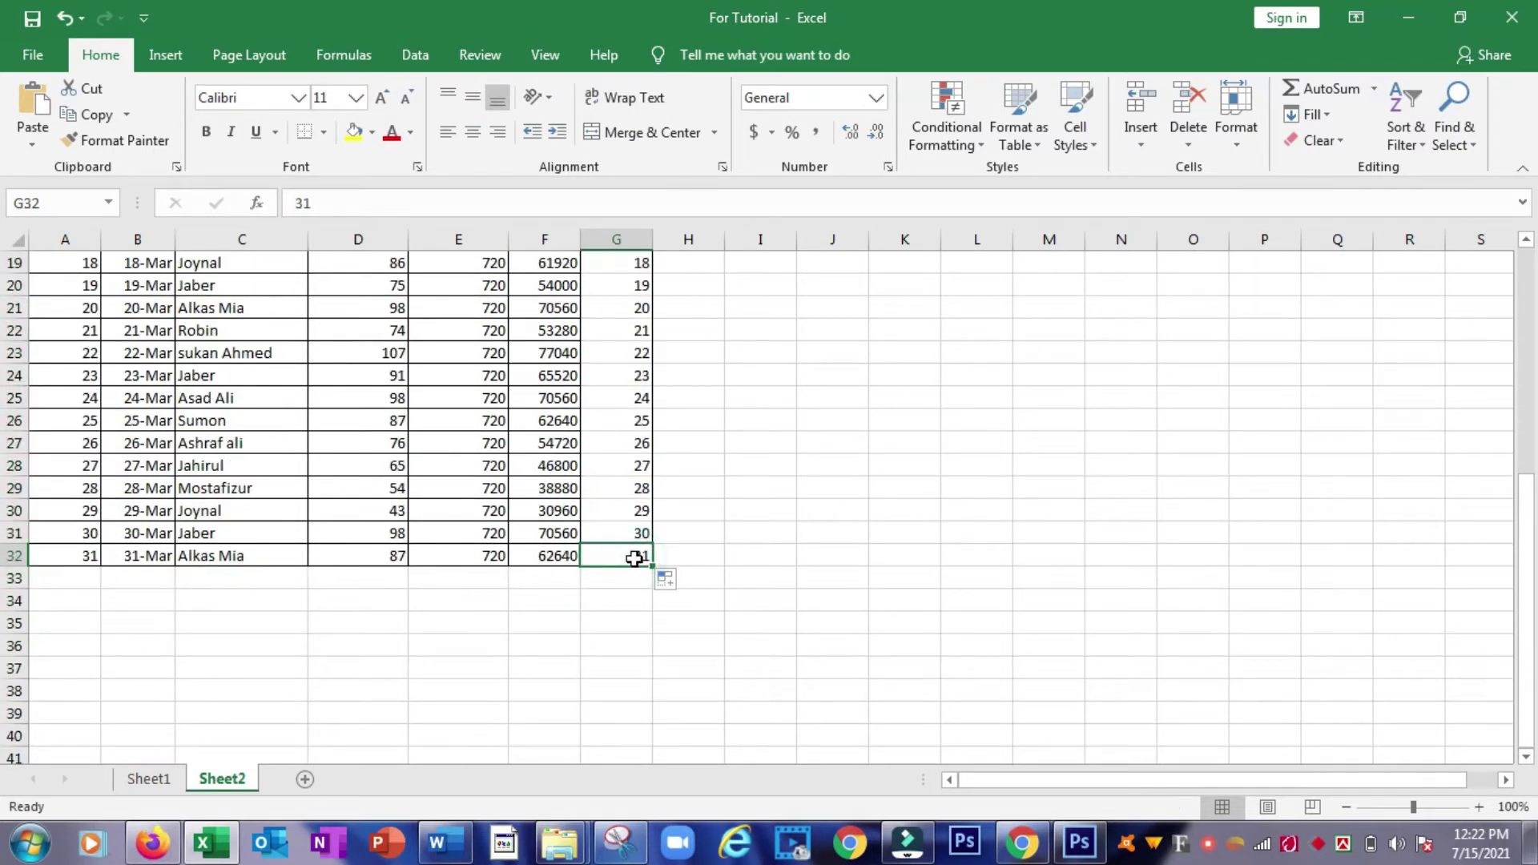
scroll(634, 558, "up", 1)
scroll(635, 559, "up", 4)
scroll(634, 558, "up", 1)
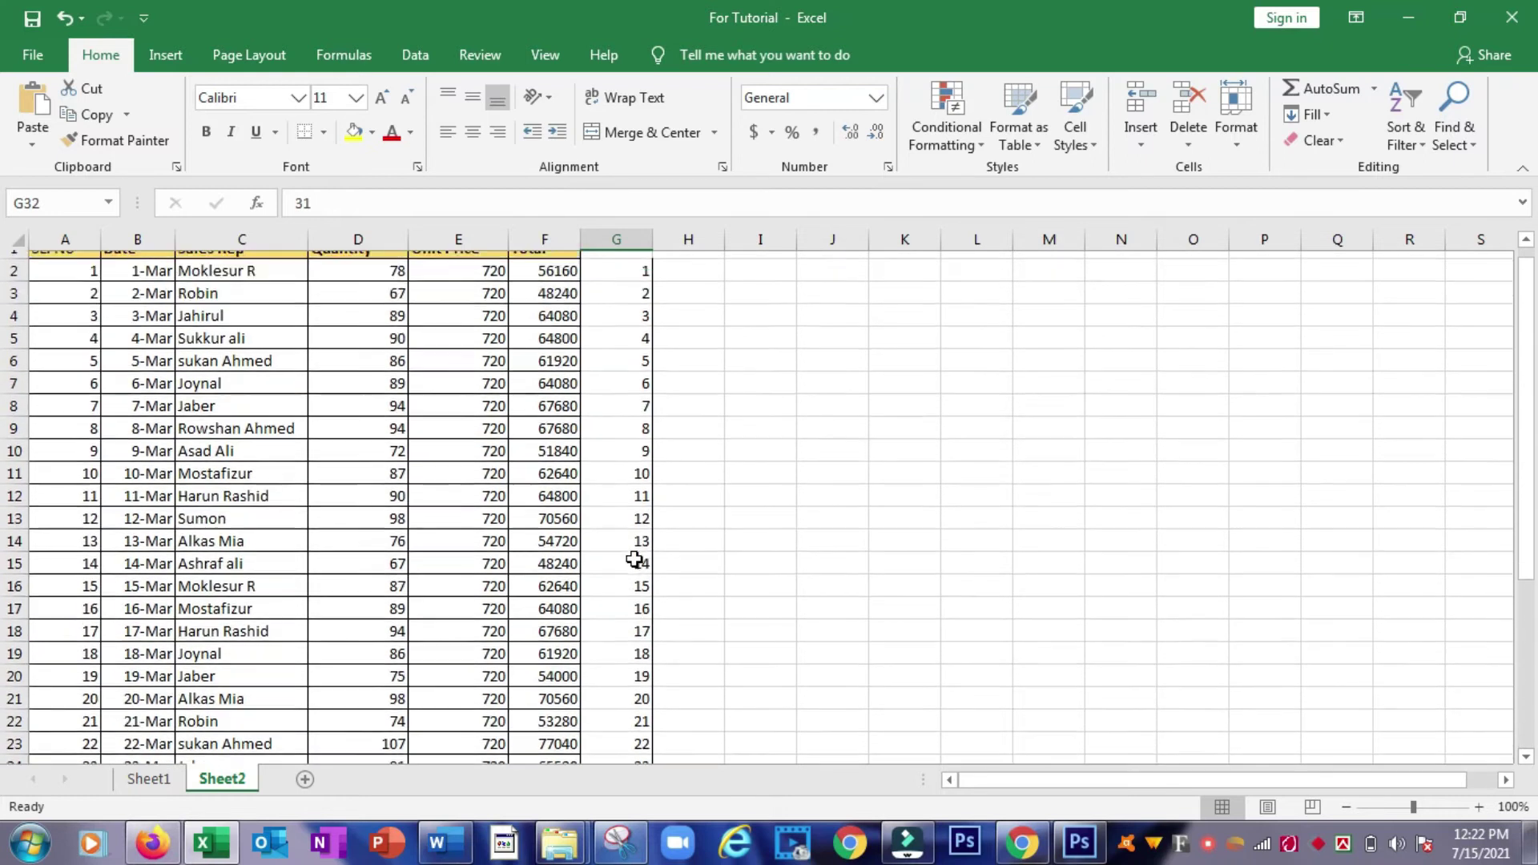
Step: Copy the helper numbers G2:G32 and paste them starting at G33
left_click(623, 290)
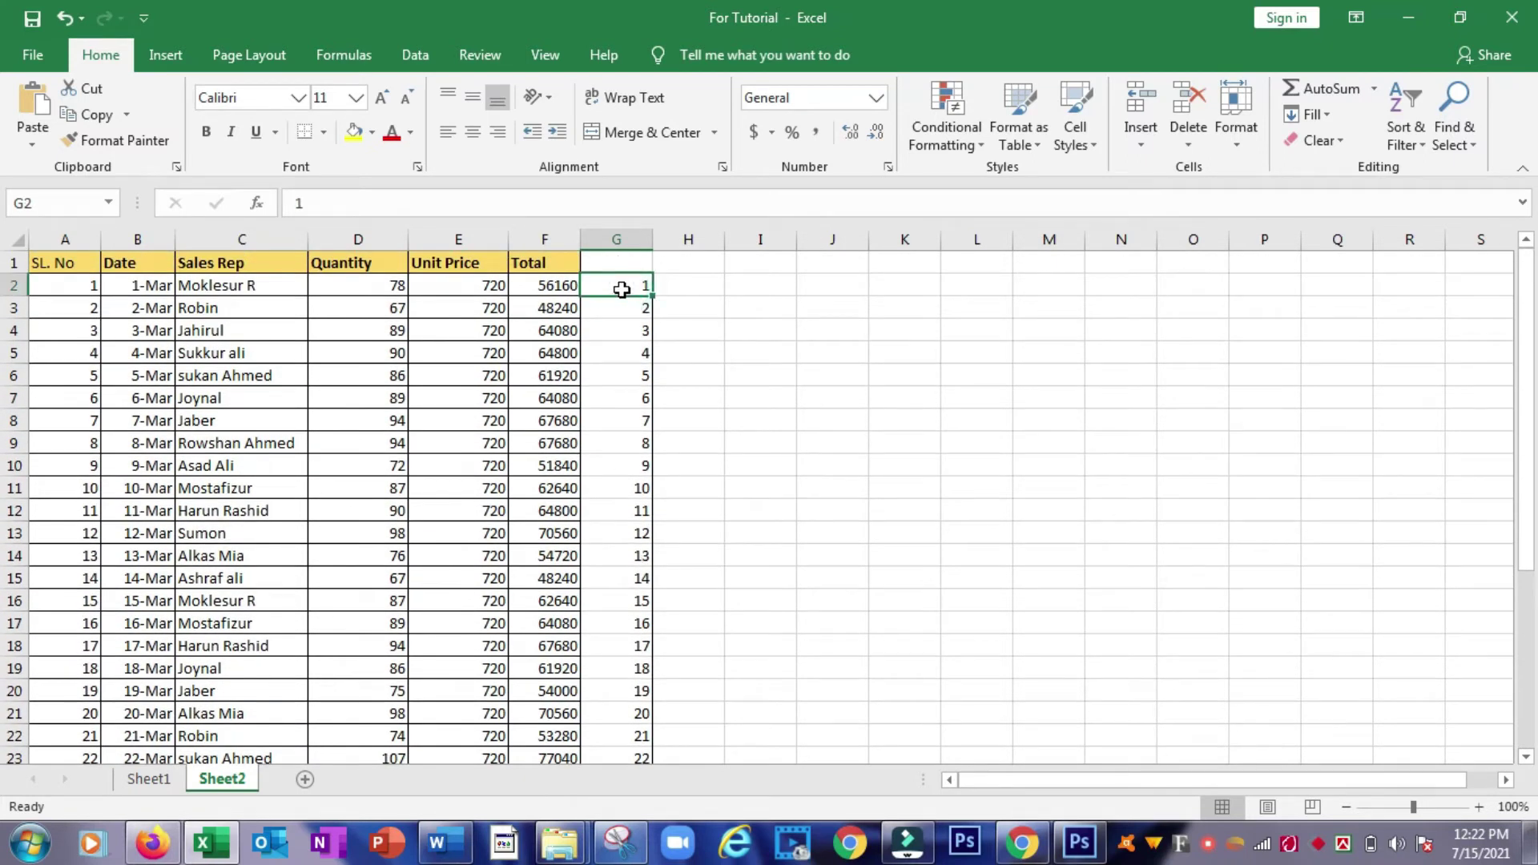
left_click_drag(625, 287, 631, 790)
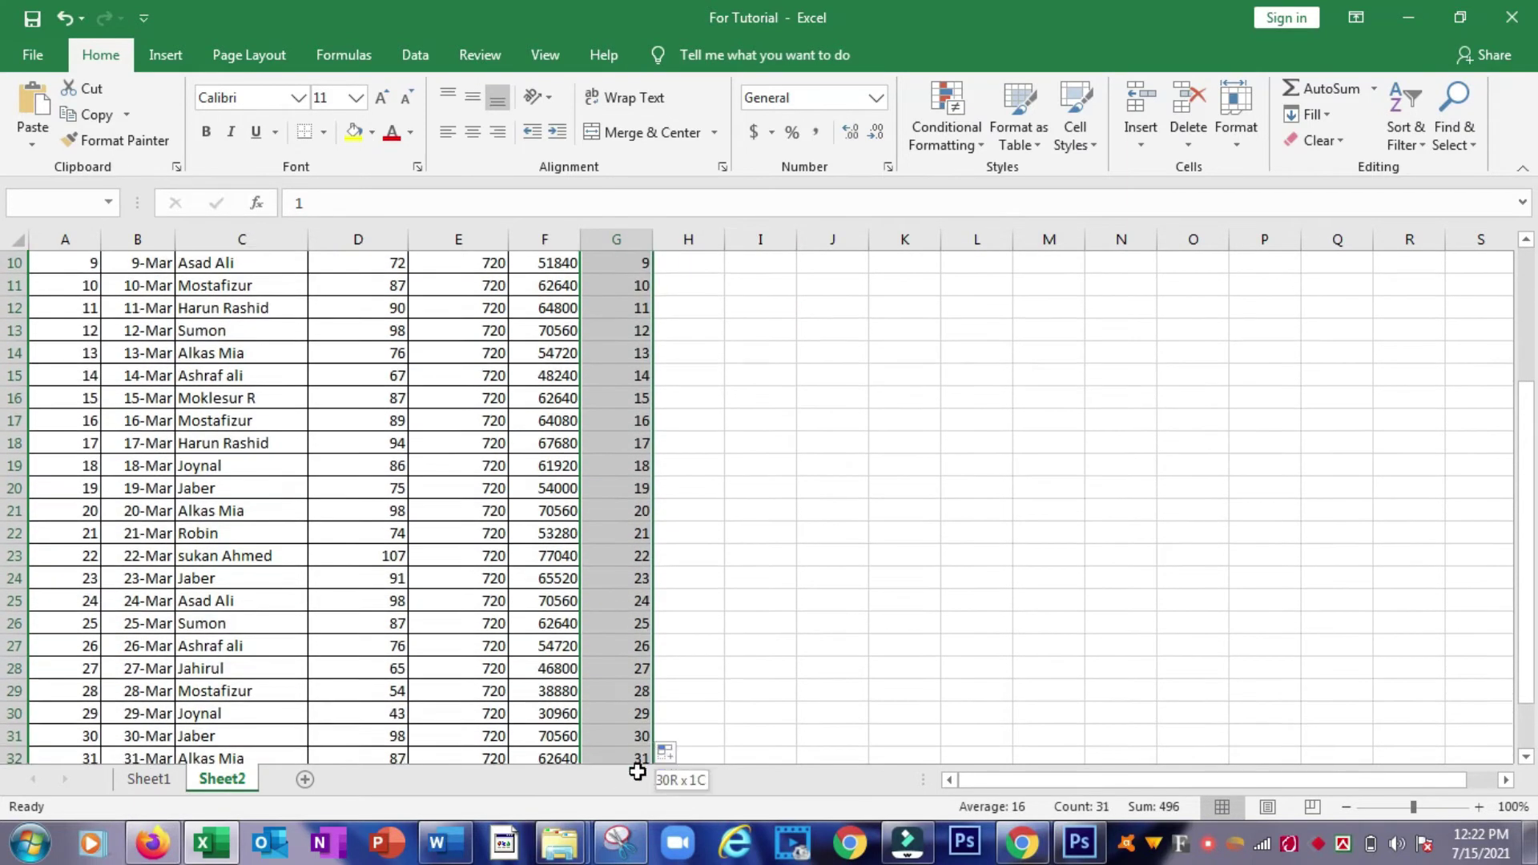
left_click_drag(632, 790, 638, 721)
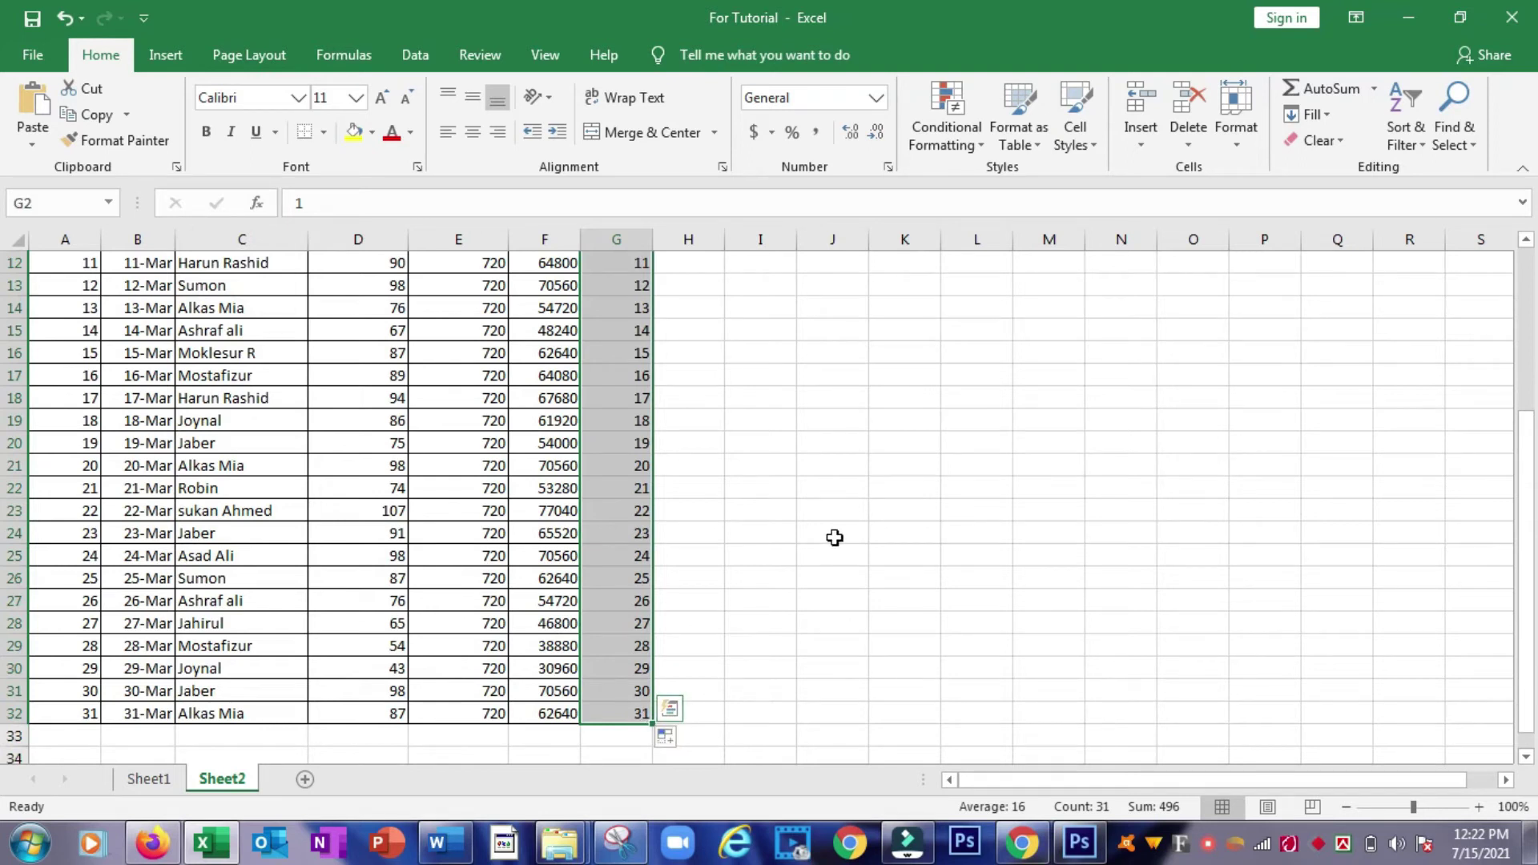
key("ctrl+c")
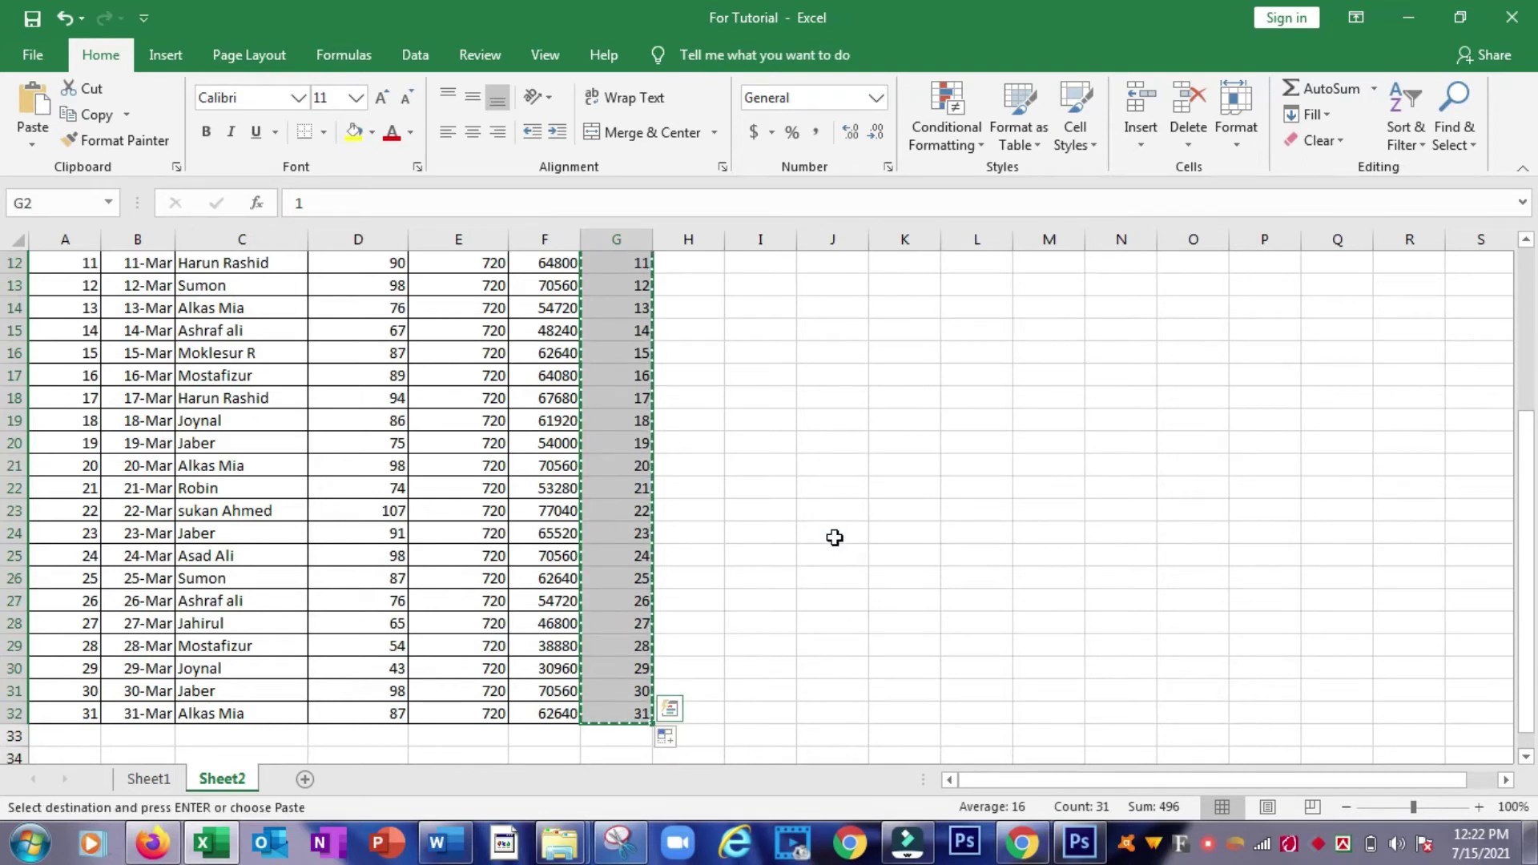
scroll(834, 537, "down", 3)
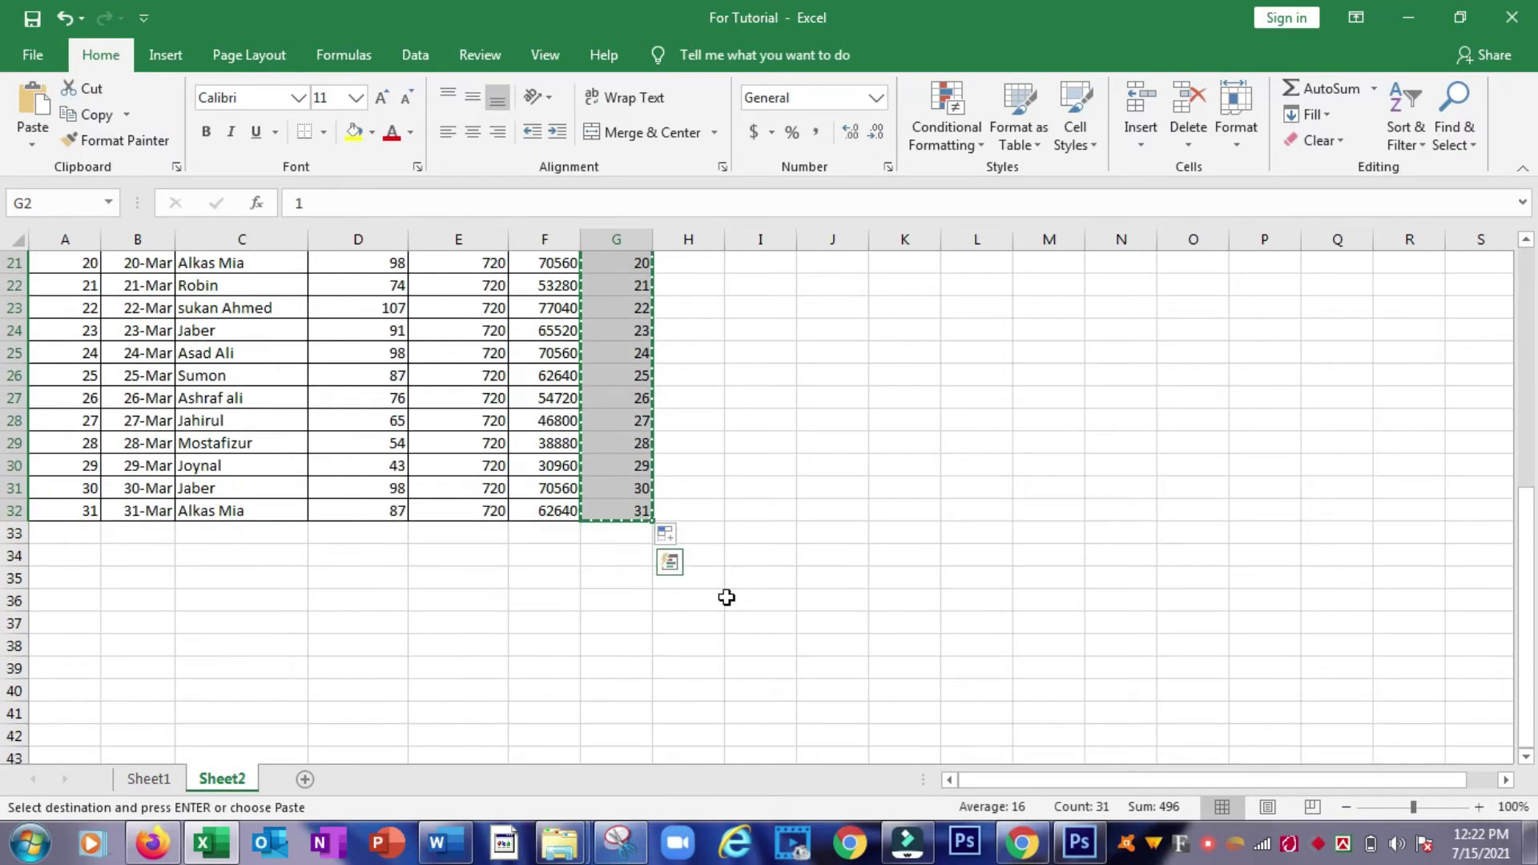
left_click(615, 537)
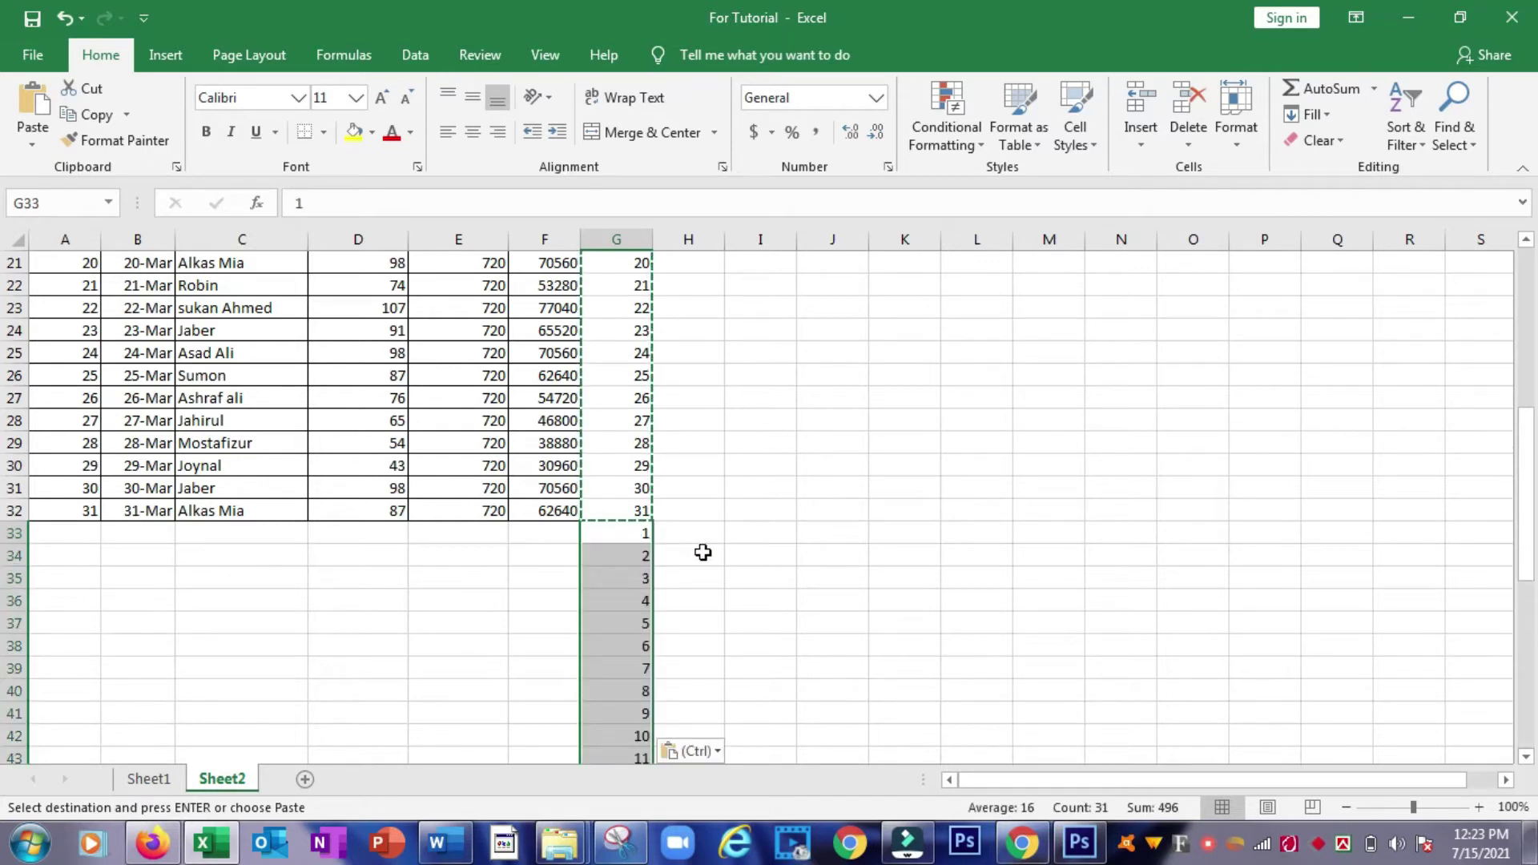
left_click(621, 593)
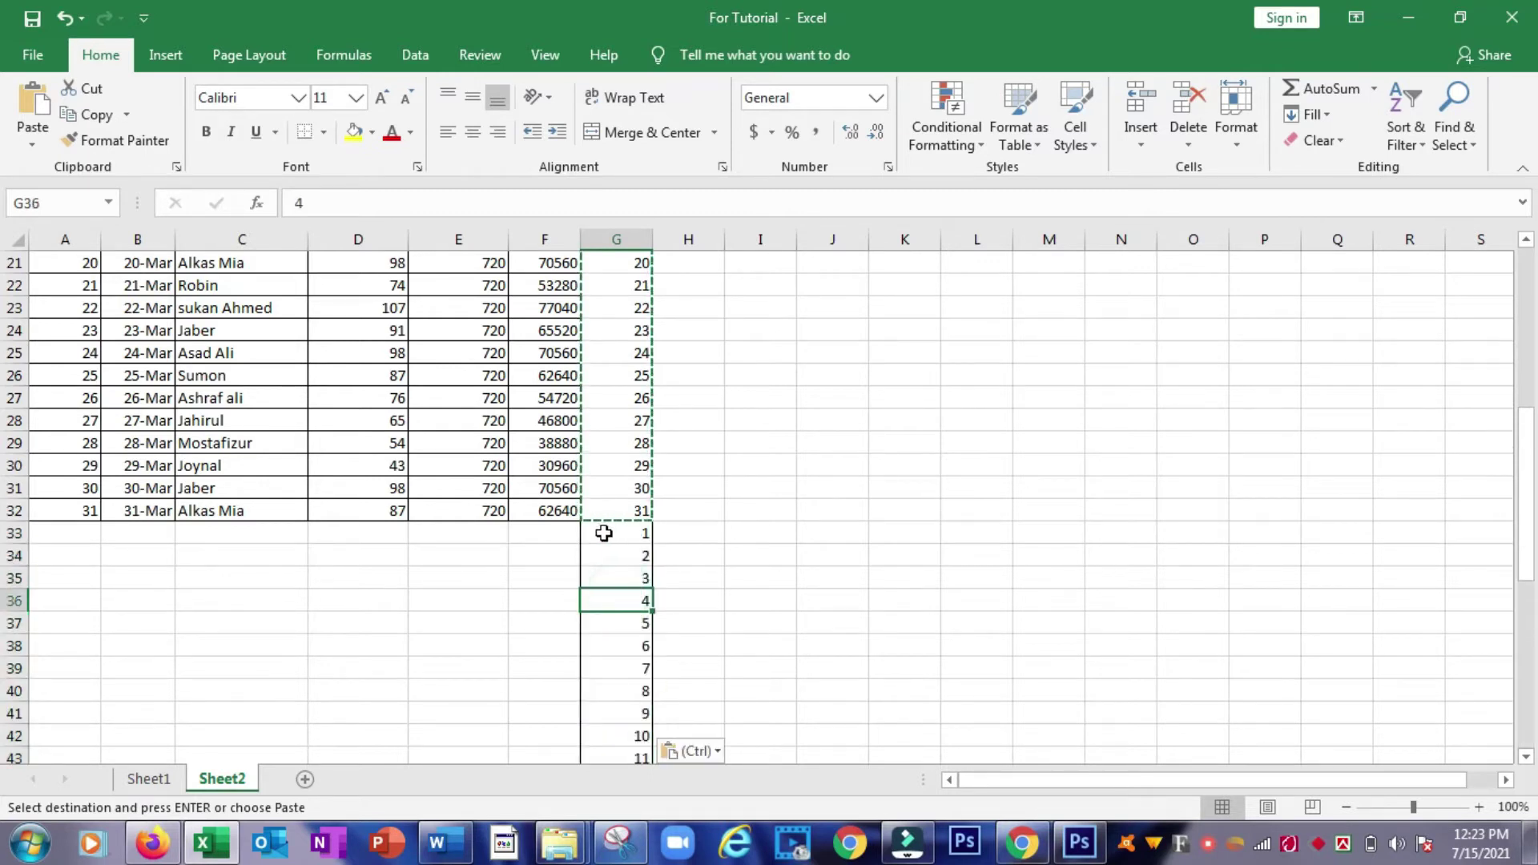
Step: Save the workbook with Ctrl+S
key("ctrl+s")
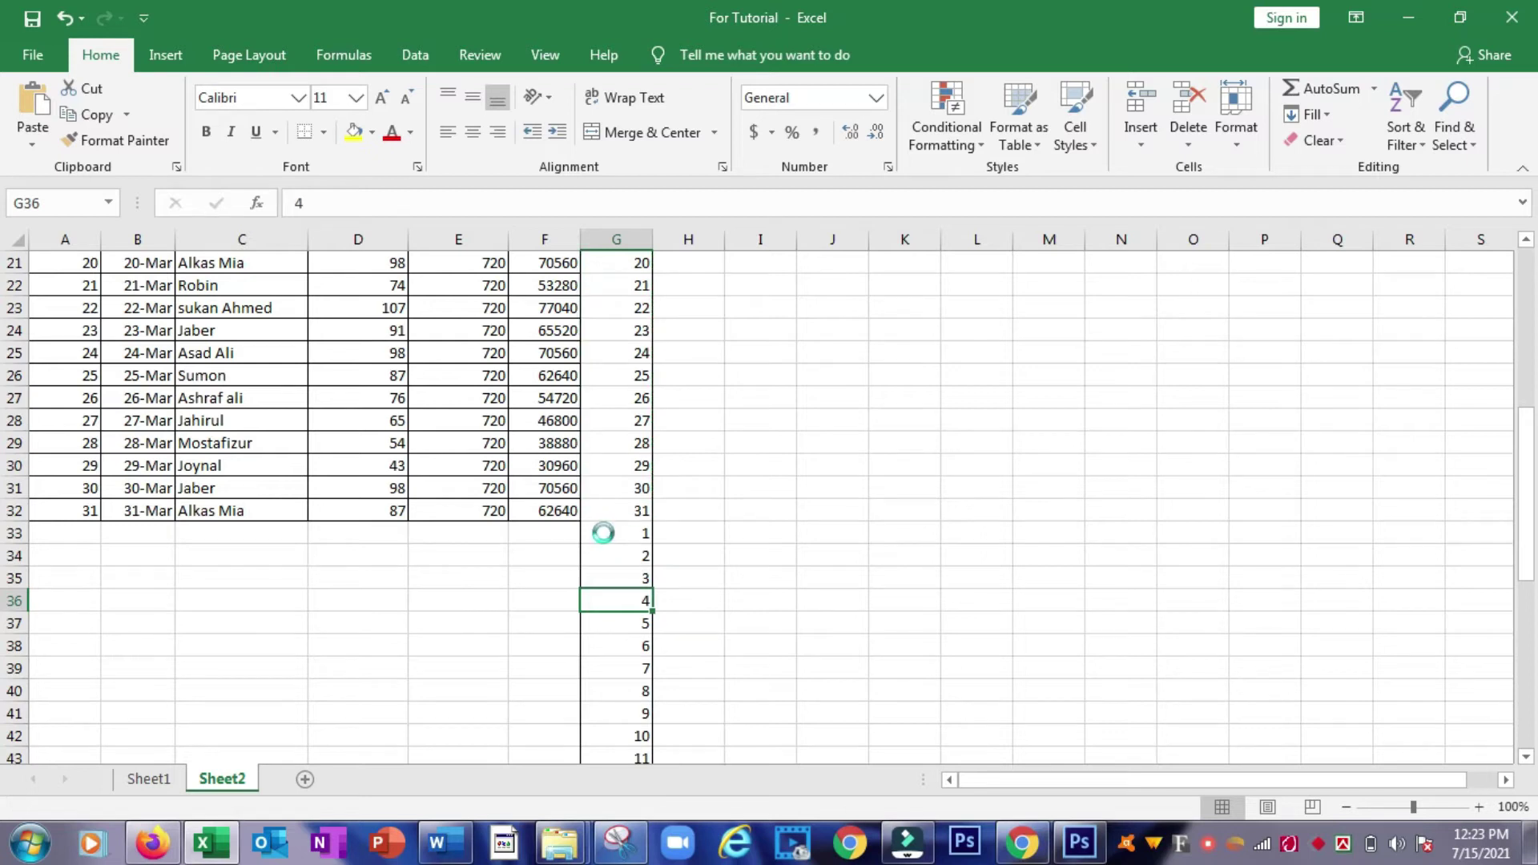
left_click(605, 533)
scroll(130, 435, "up", 2)
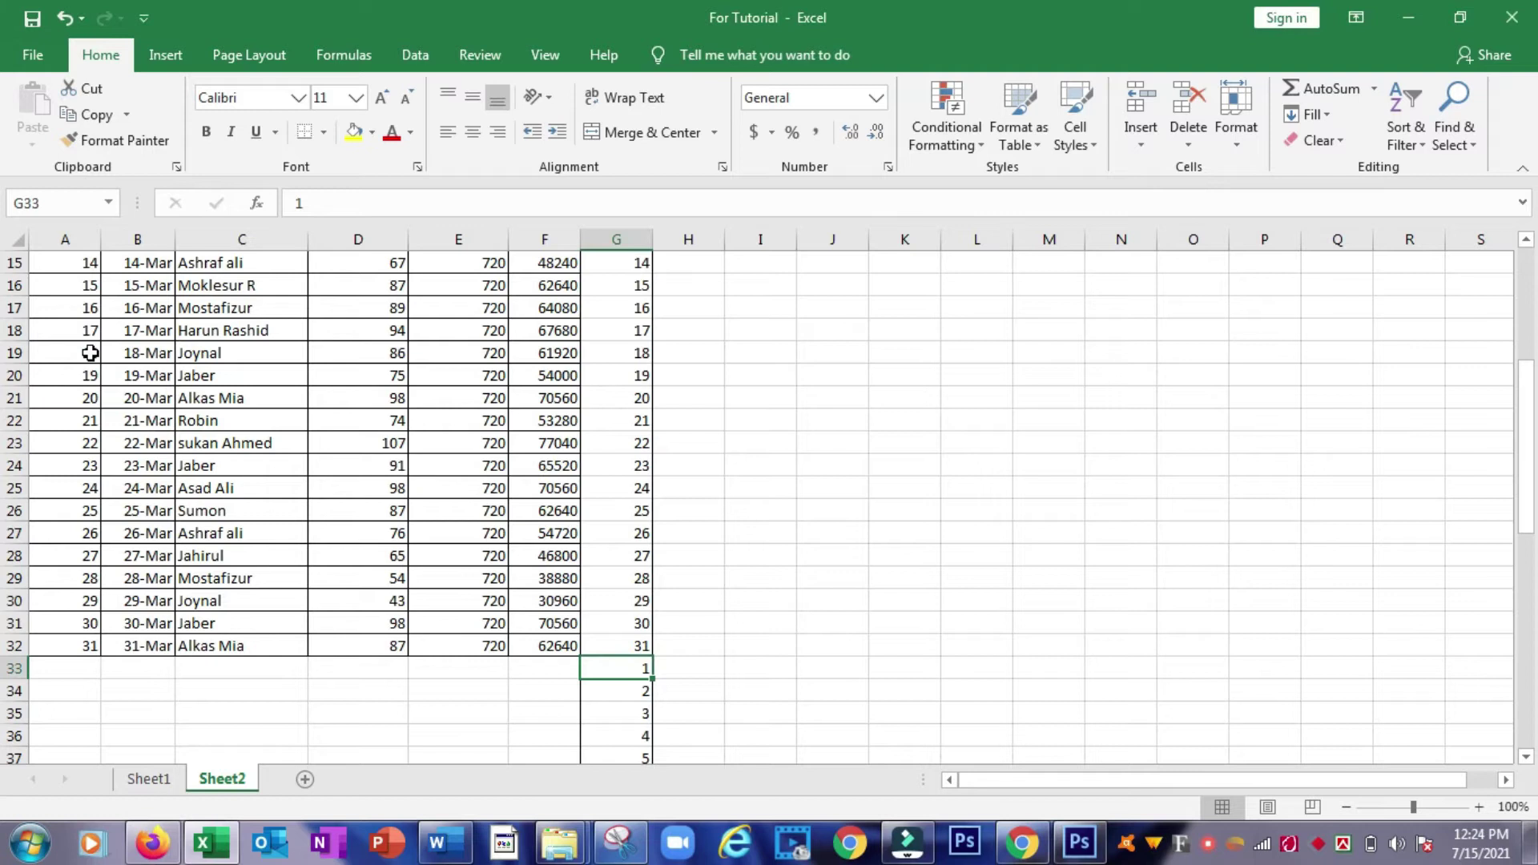
Step: Select the whole data block, open Custom Sort and set the My data has headers option
key("ctrl+a")
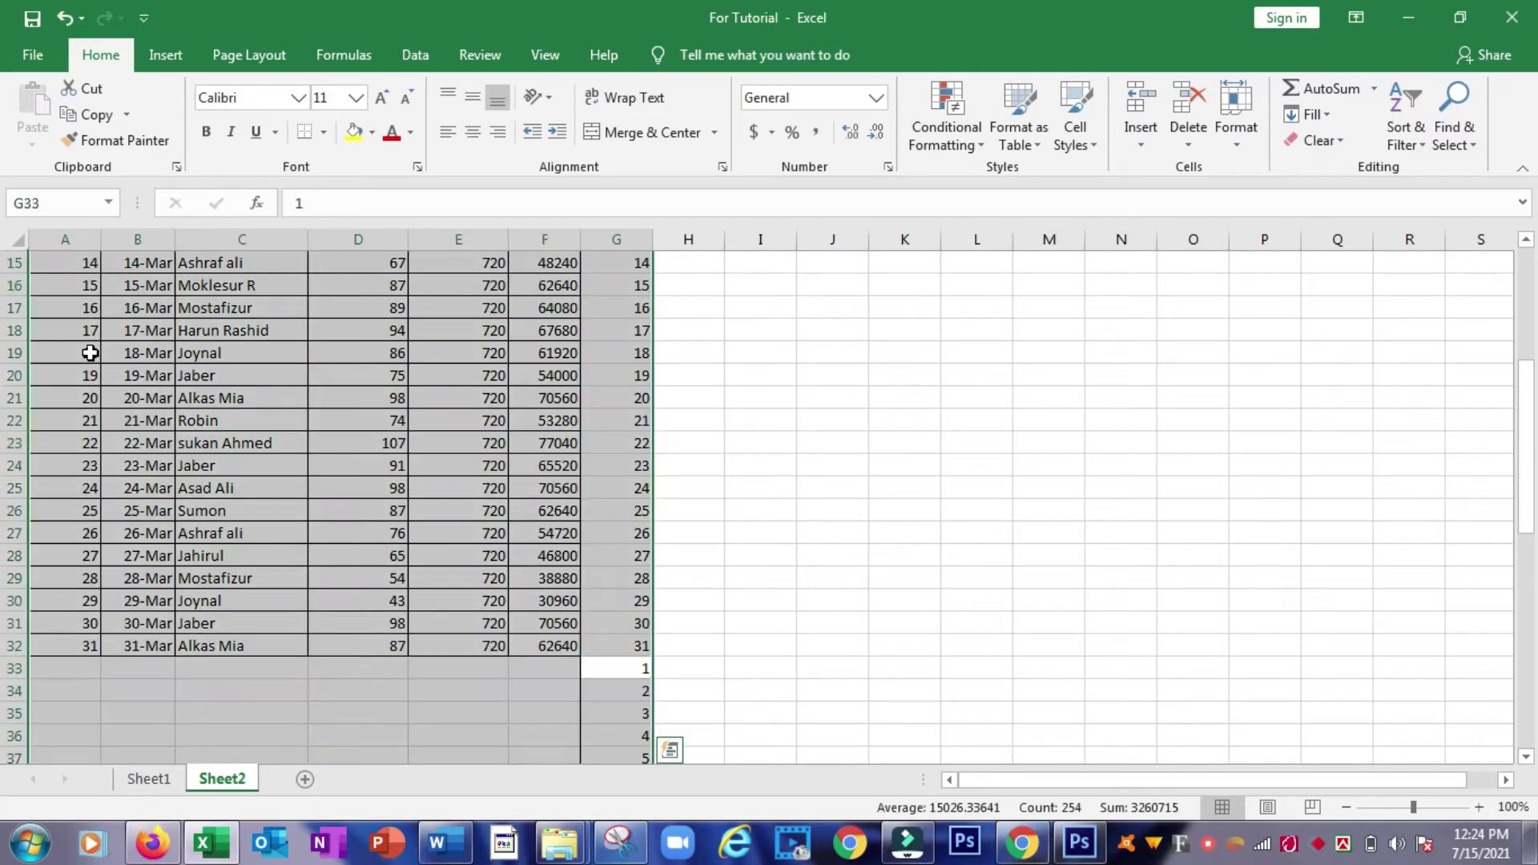
scroll(127, 344, "up", 3)
scroll(257, 378, "up", 2)
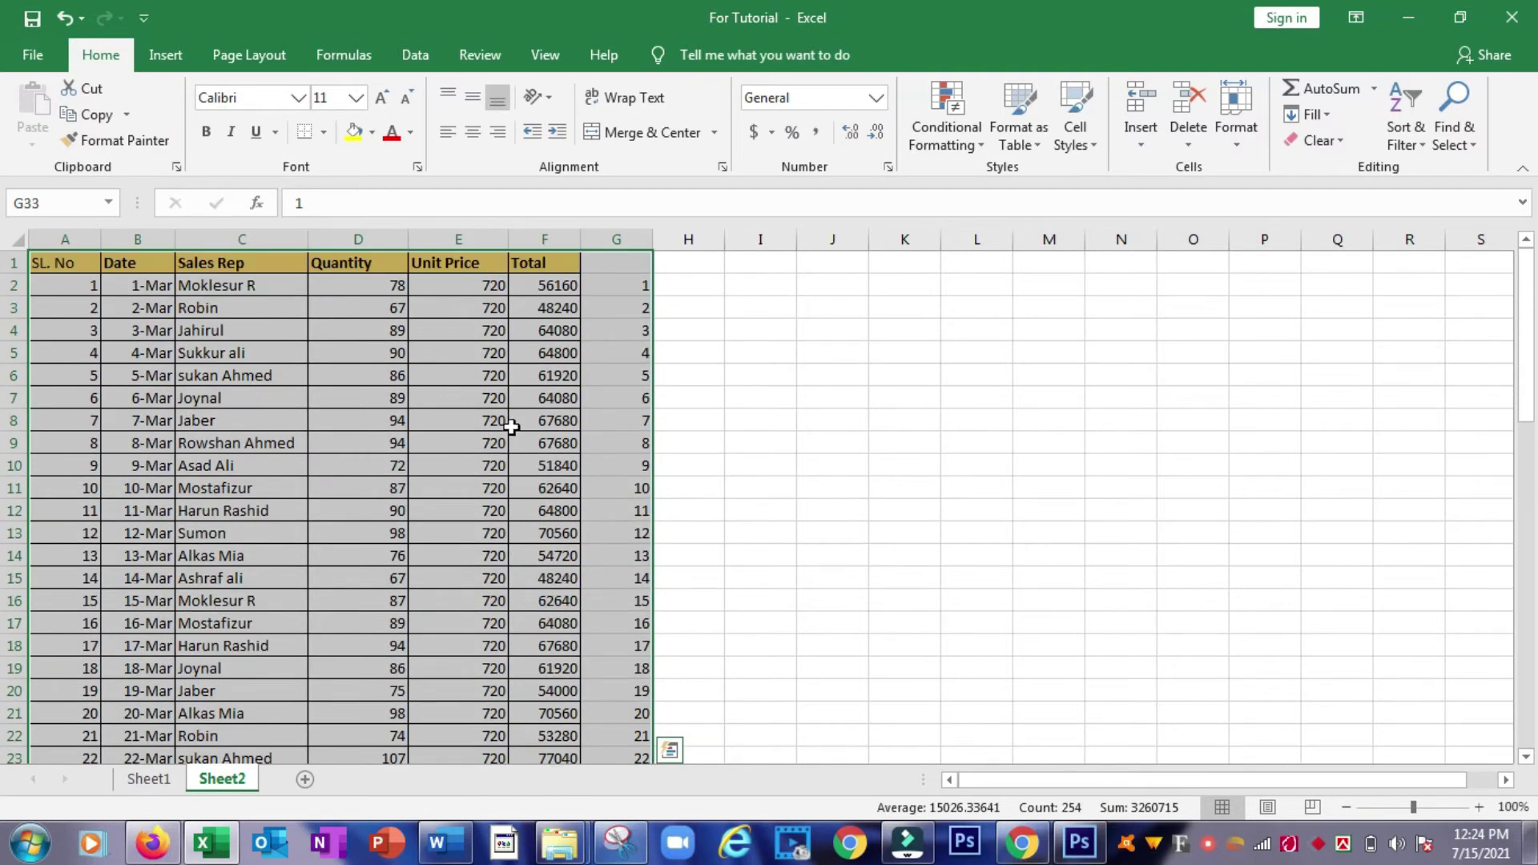
right_click(476, 359)
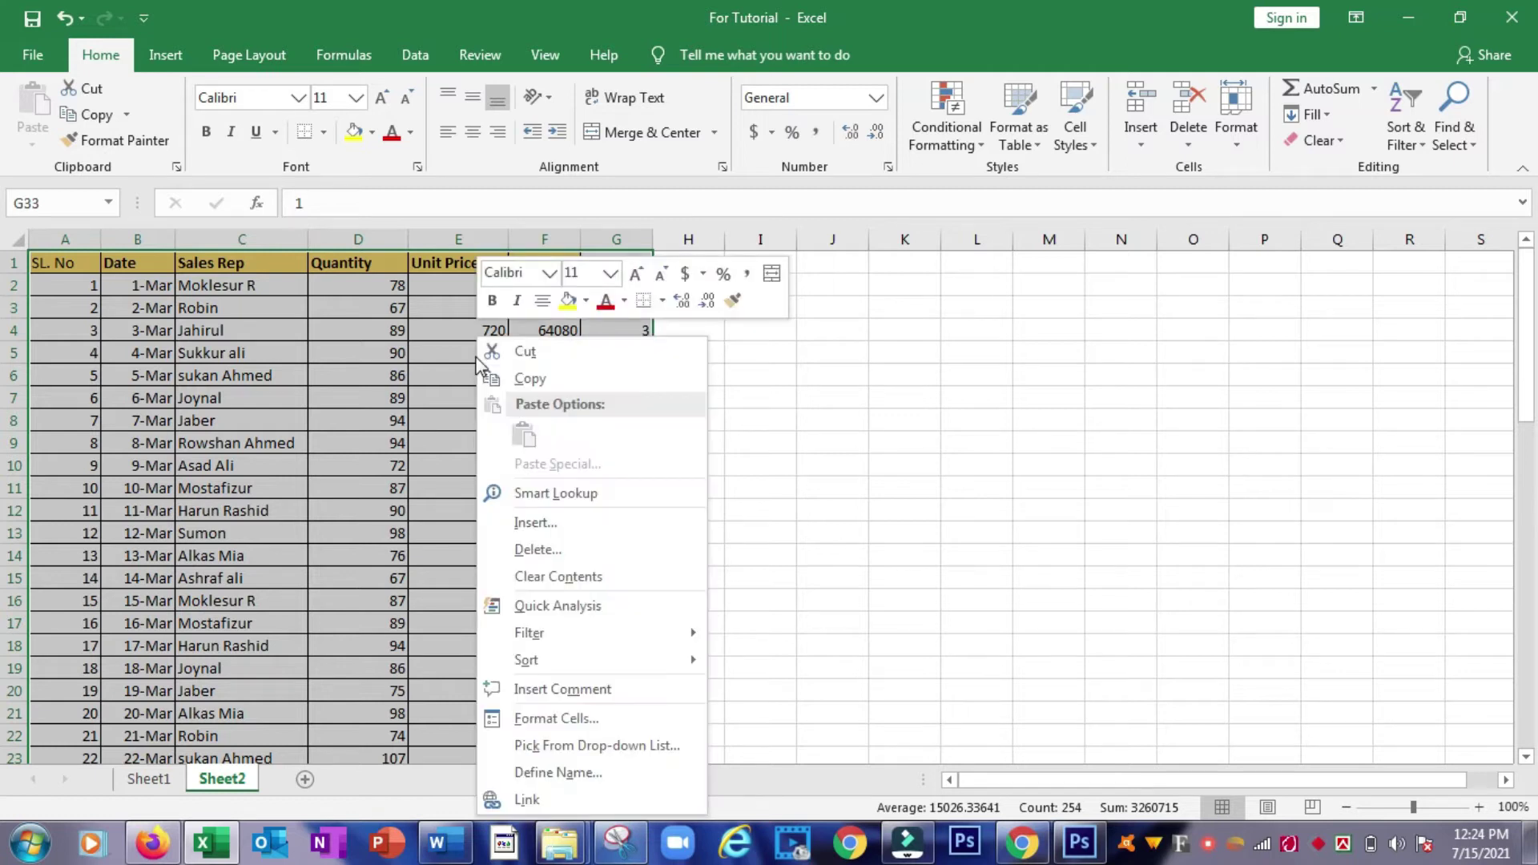
right_click(350, 364)
mouse_move(527, 660)
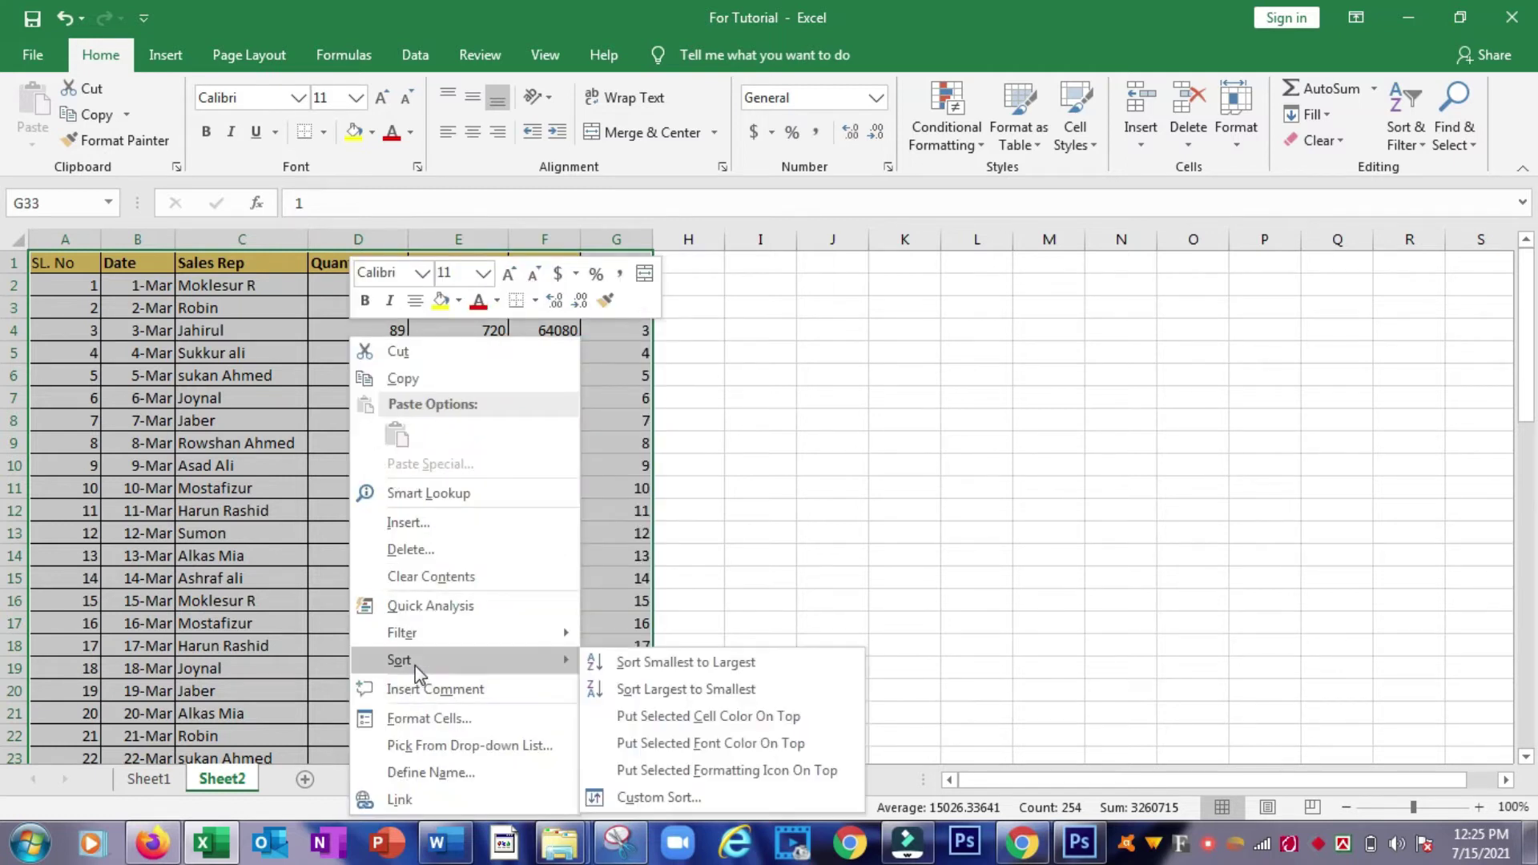
left_click(658, 798)
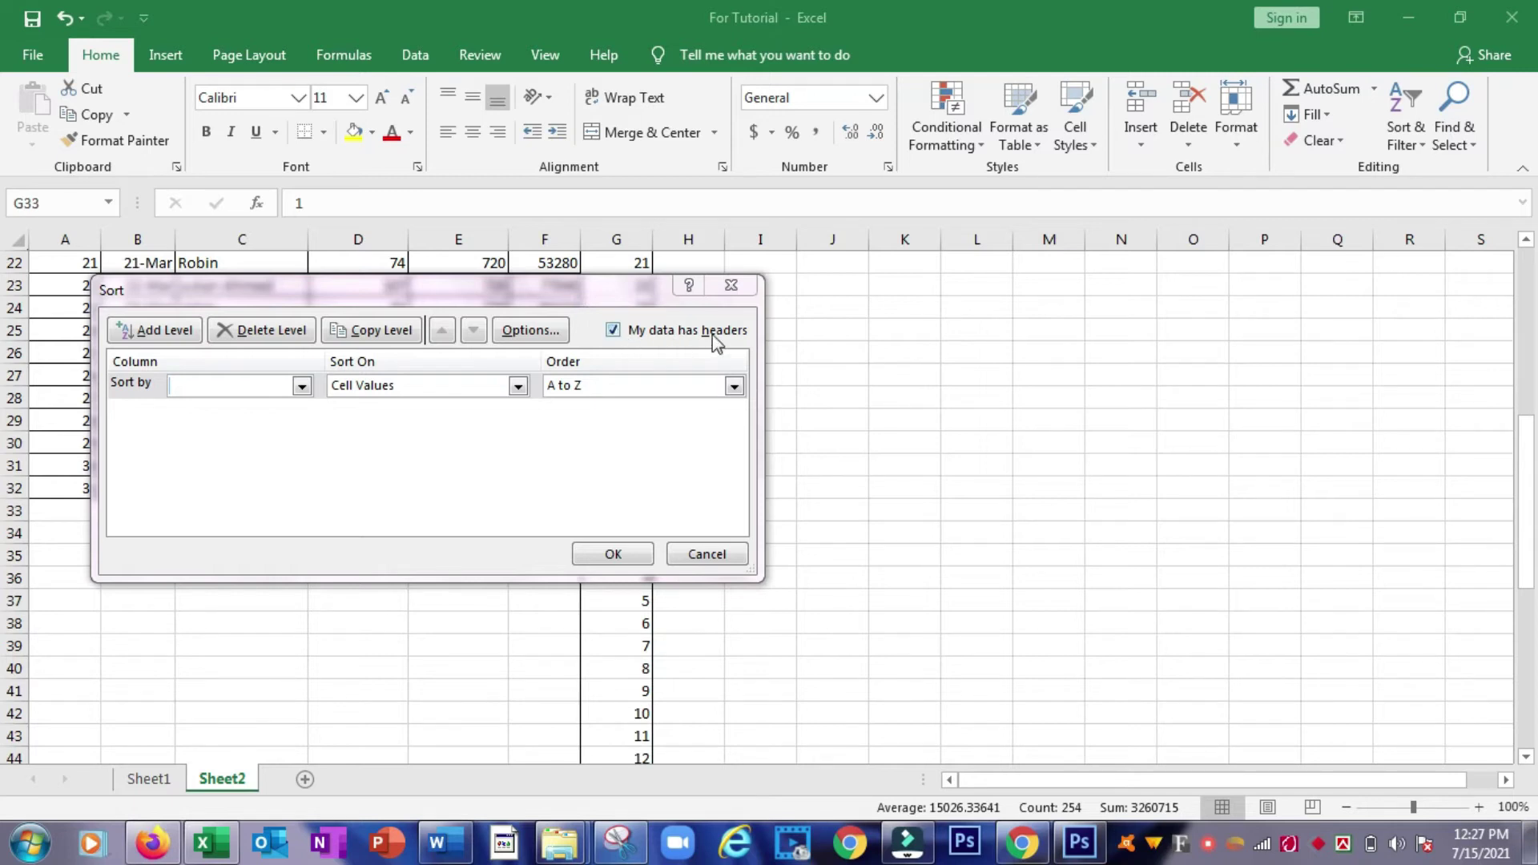
left_click(614, 332)
left_click(614, 332)
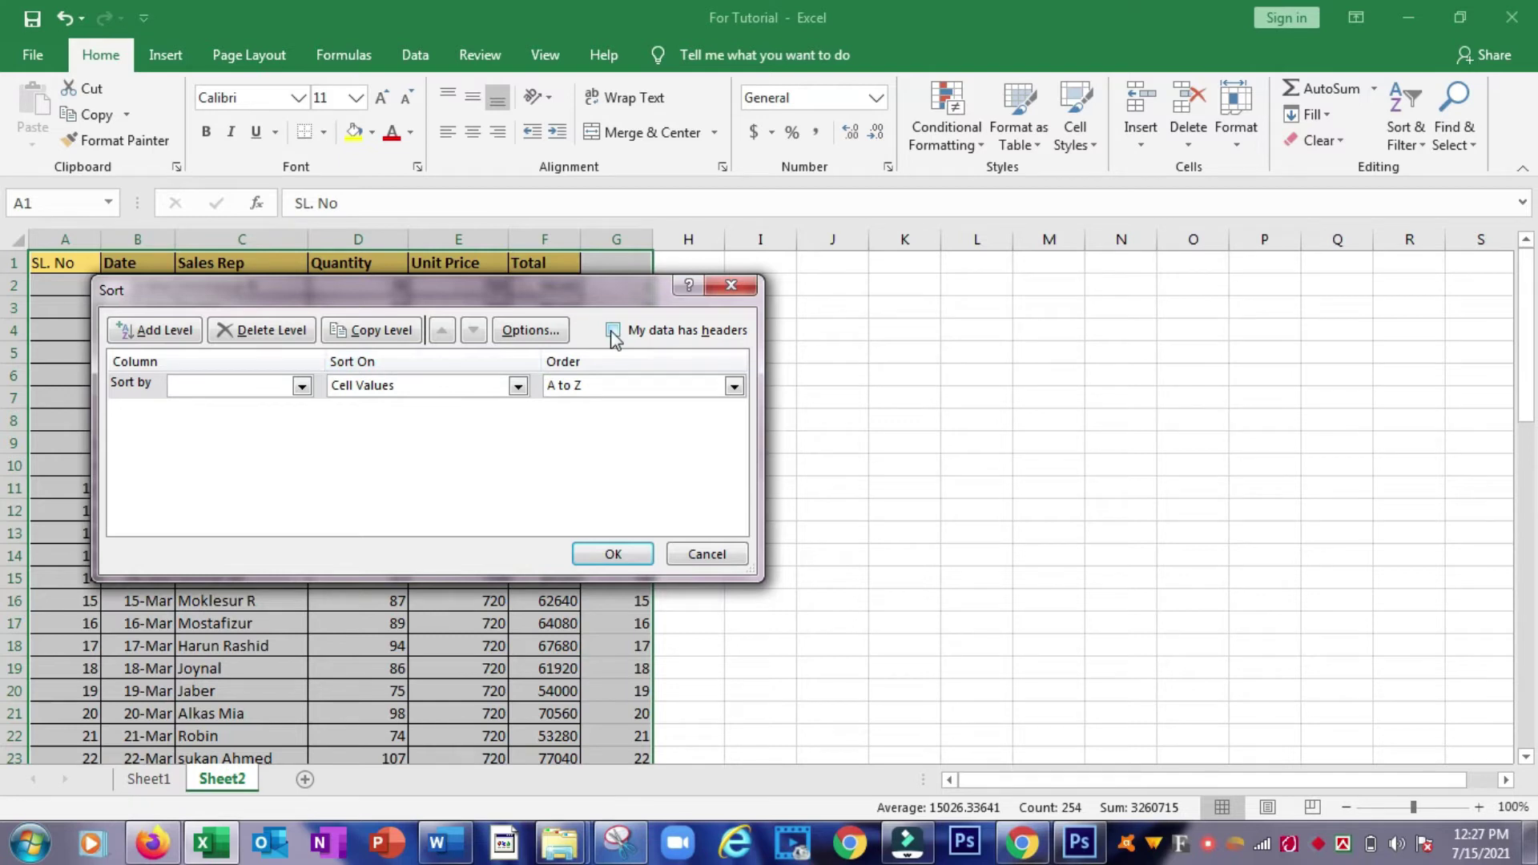
left_click(613, 331)
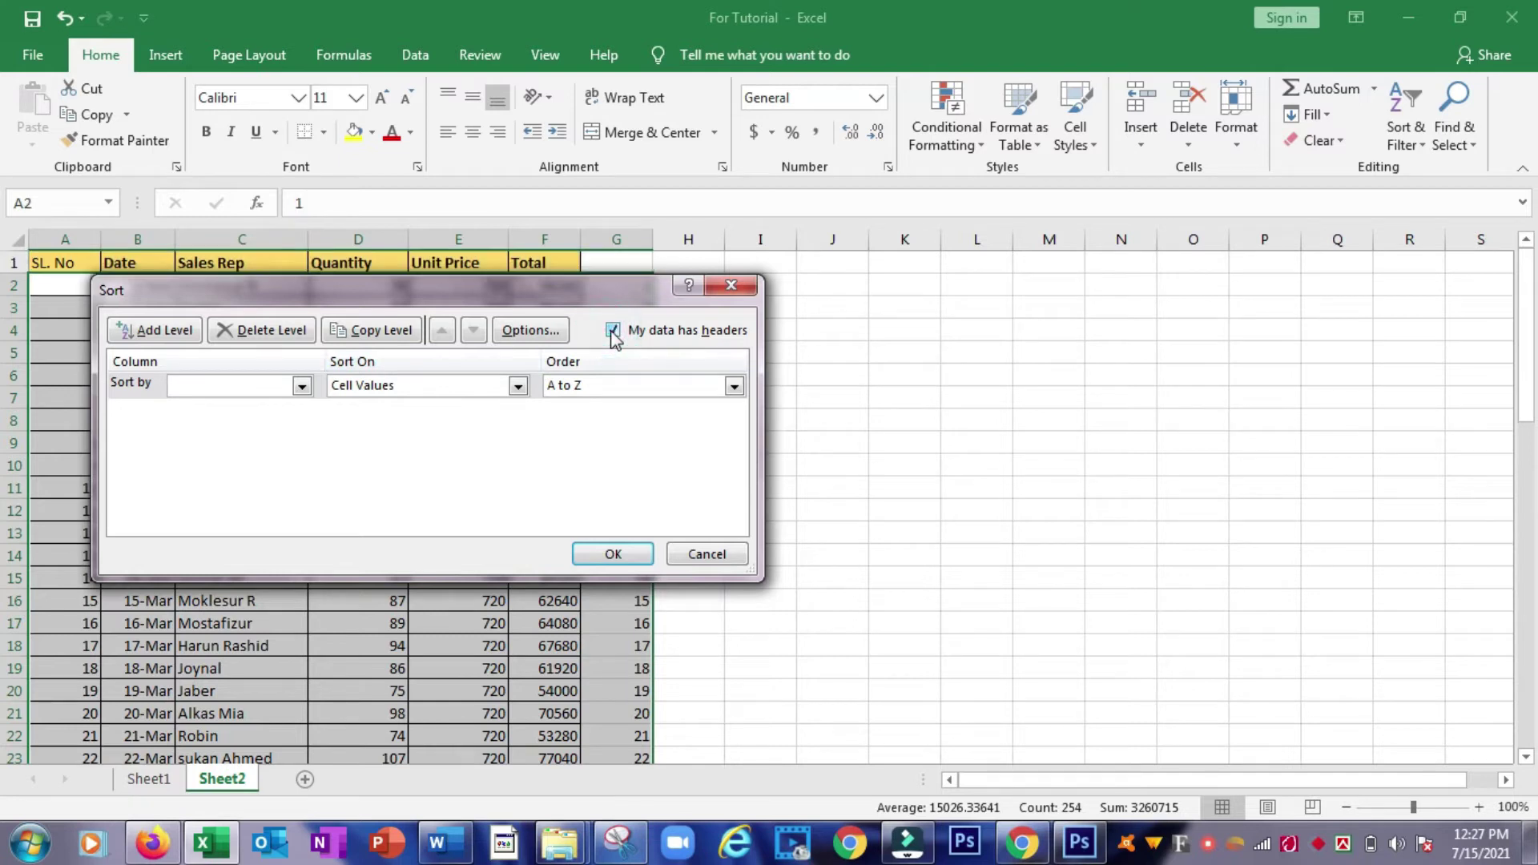
left_click(613, 331)
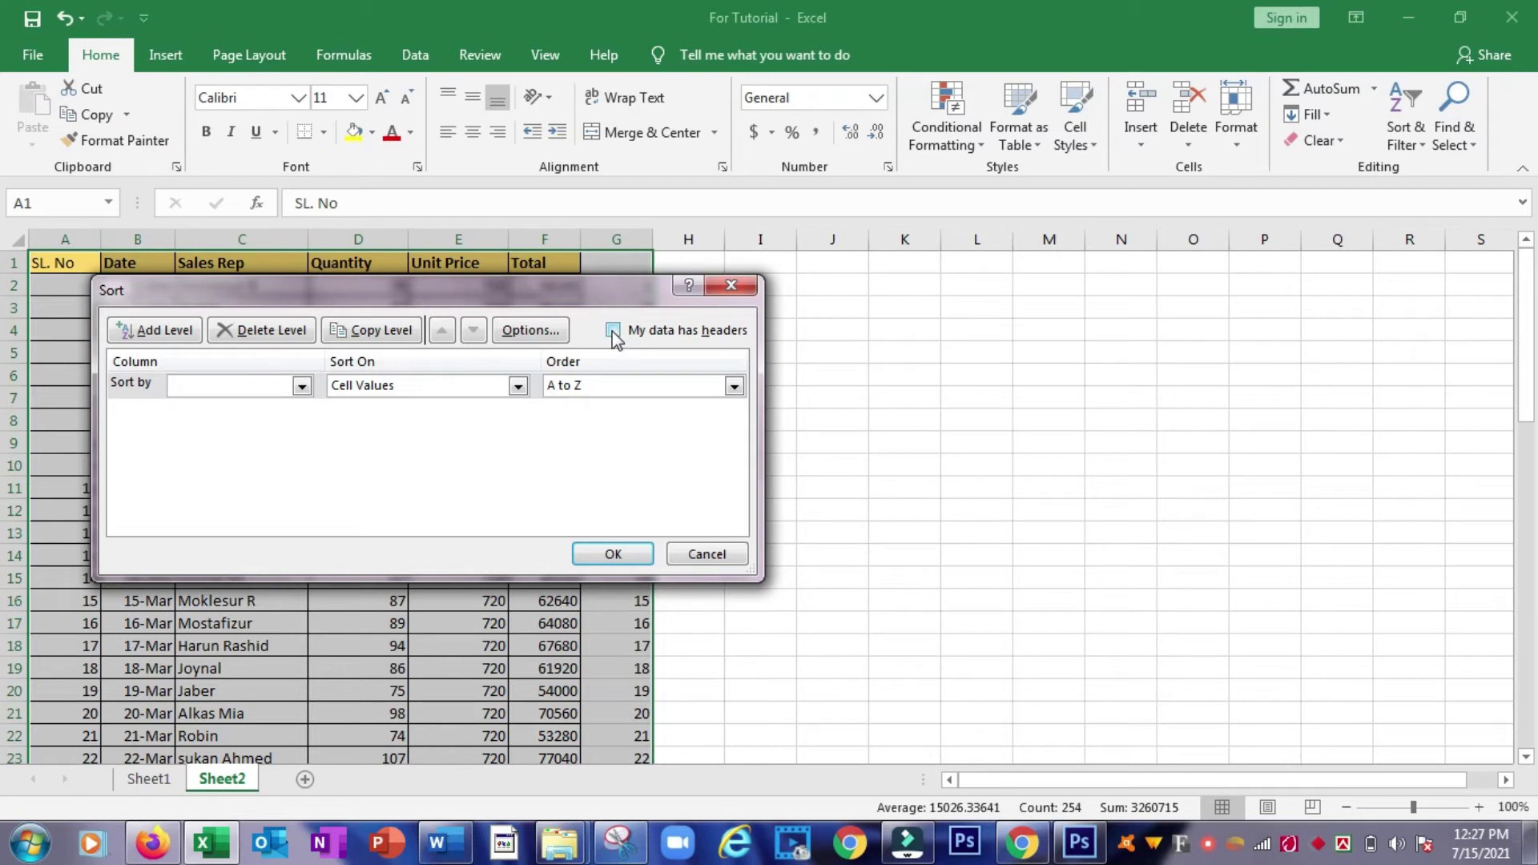
left_click(612, 331)
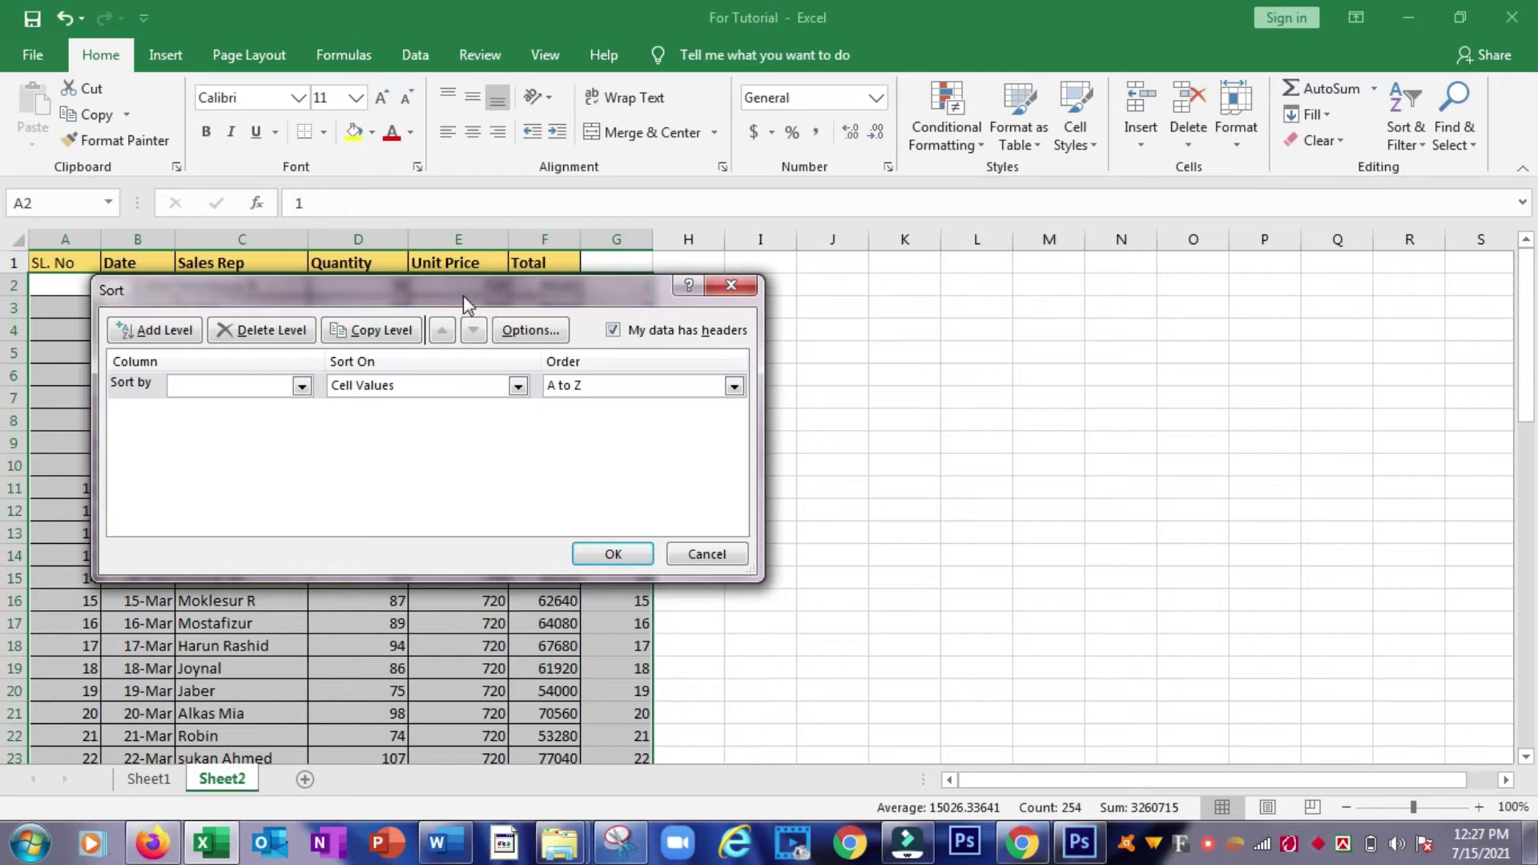
Step: Sort by column G, smallest to largest, and apply it
left_click_drag(463, 294, 573, 431)
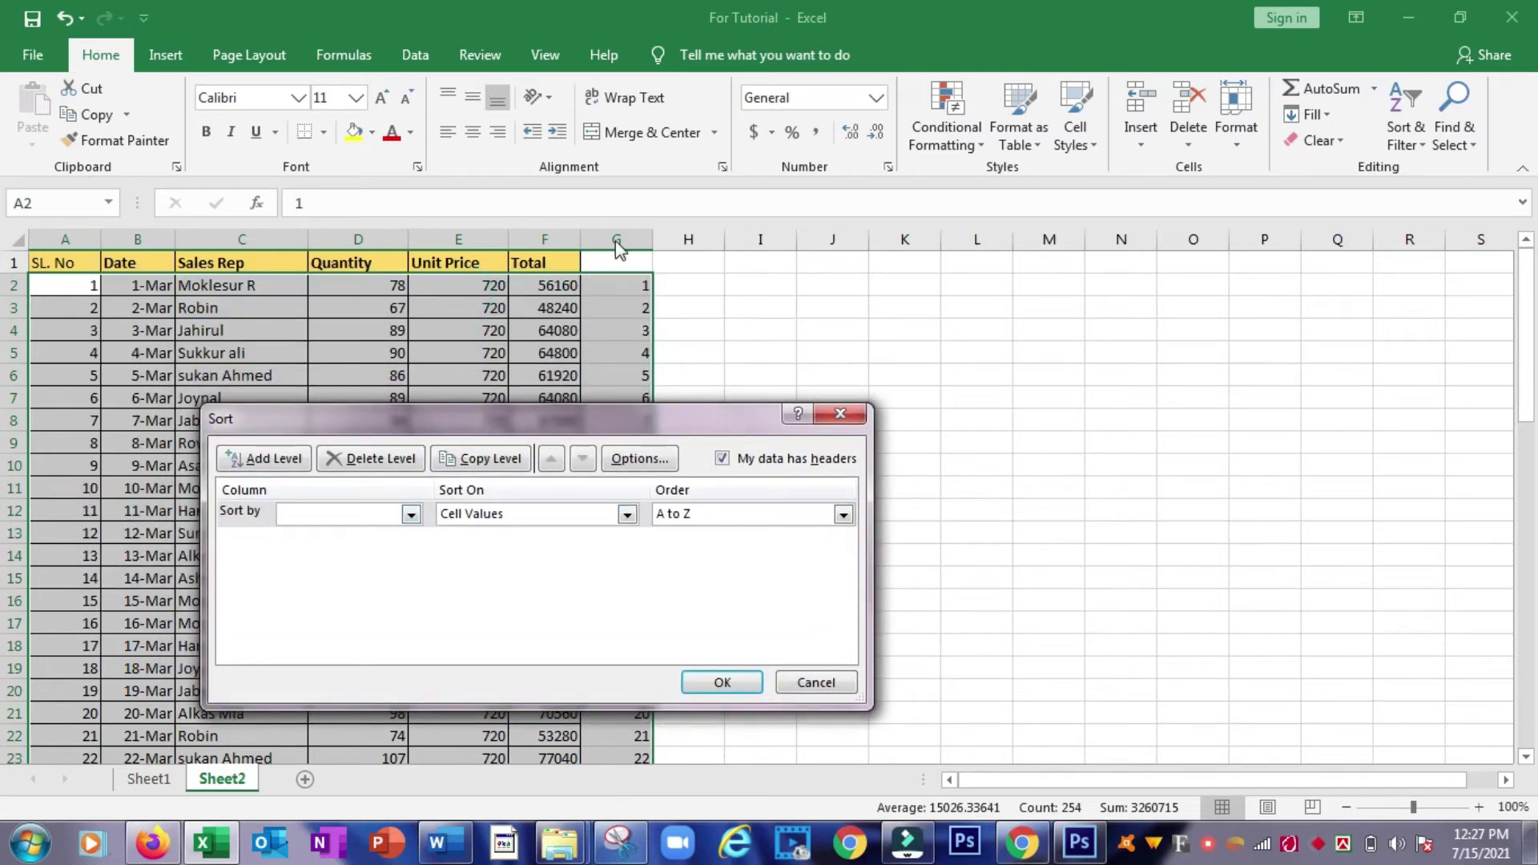
left_click(411, 514)
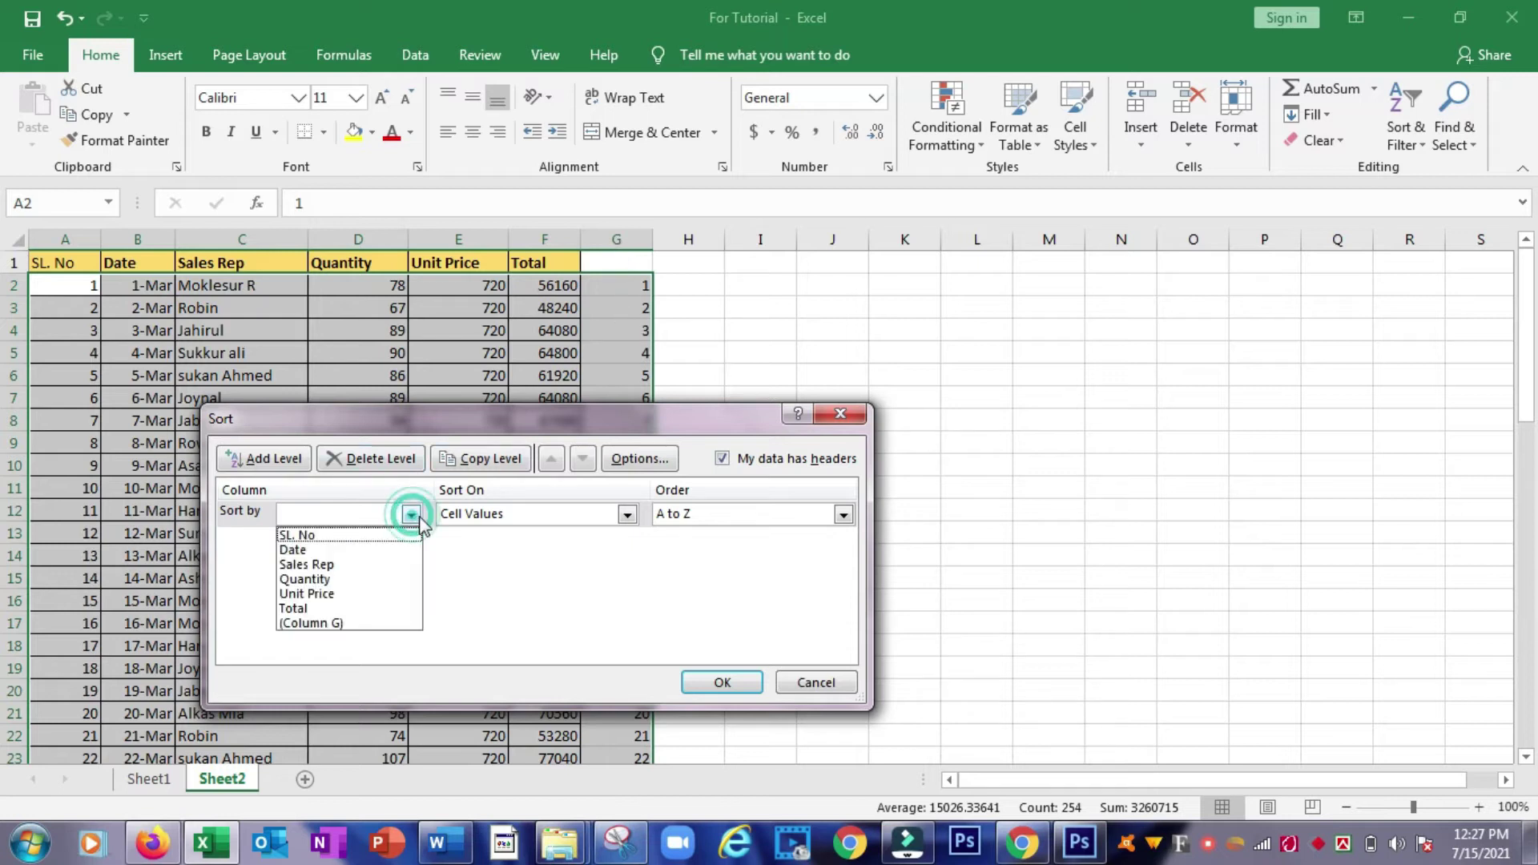
left_click(336, 624)
left_click_drag(580, 423, 720, 403)
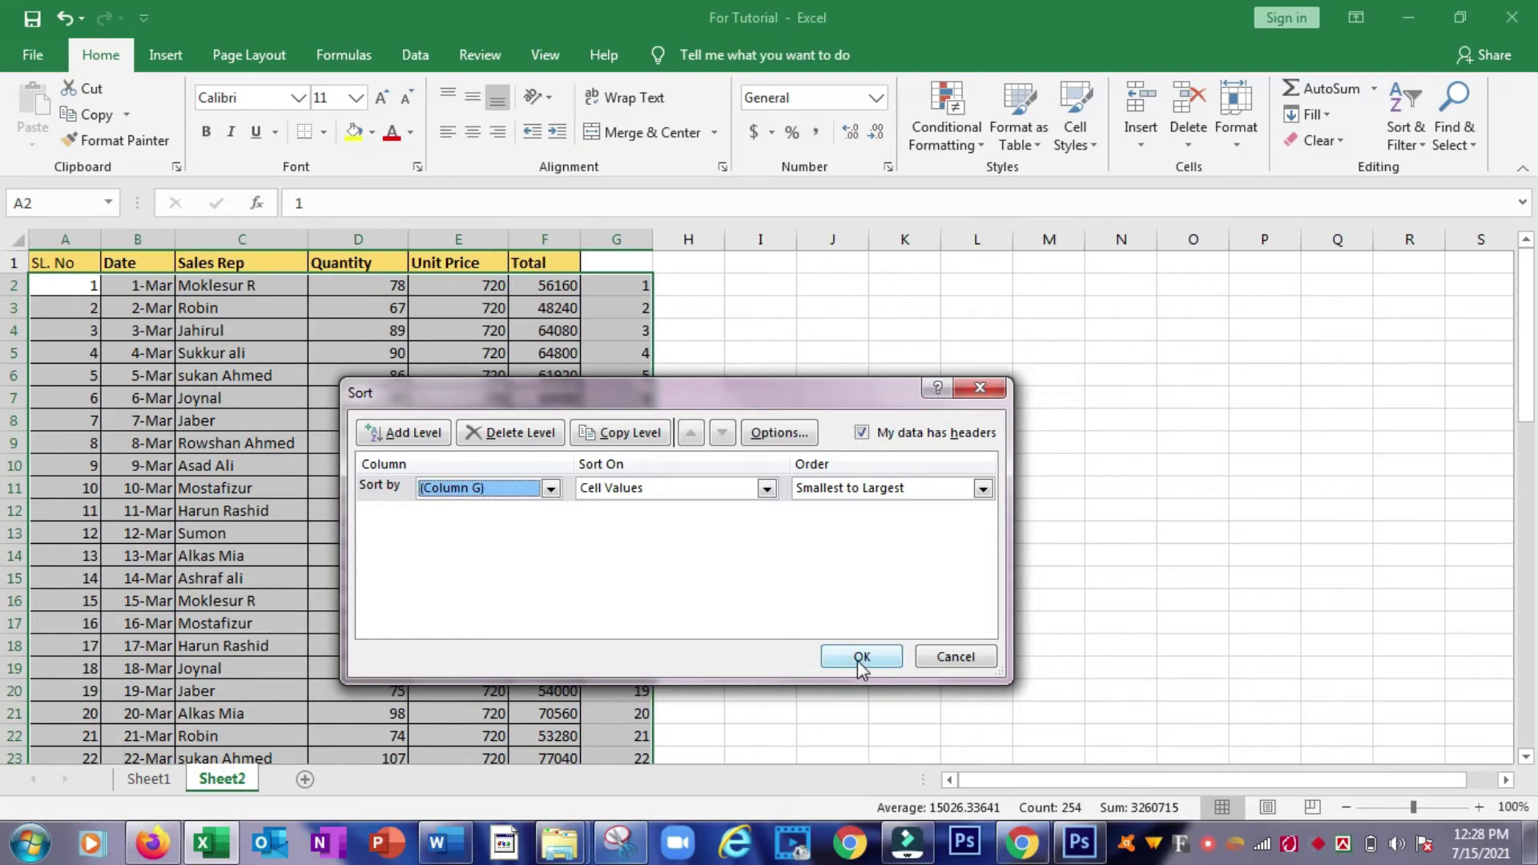
left_click(862, 657)
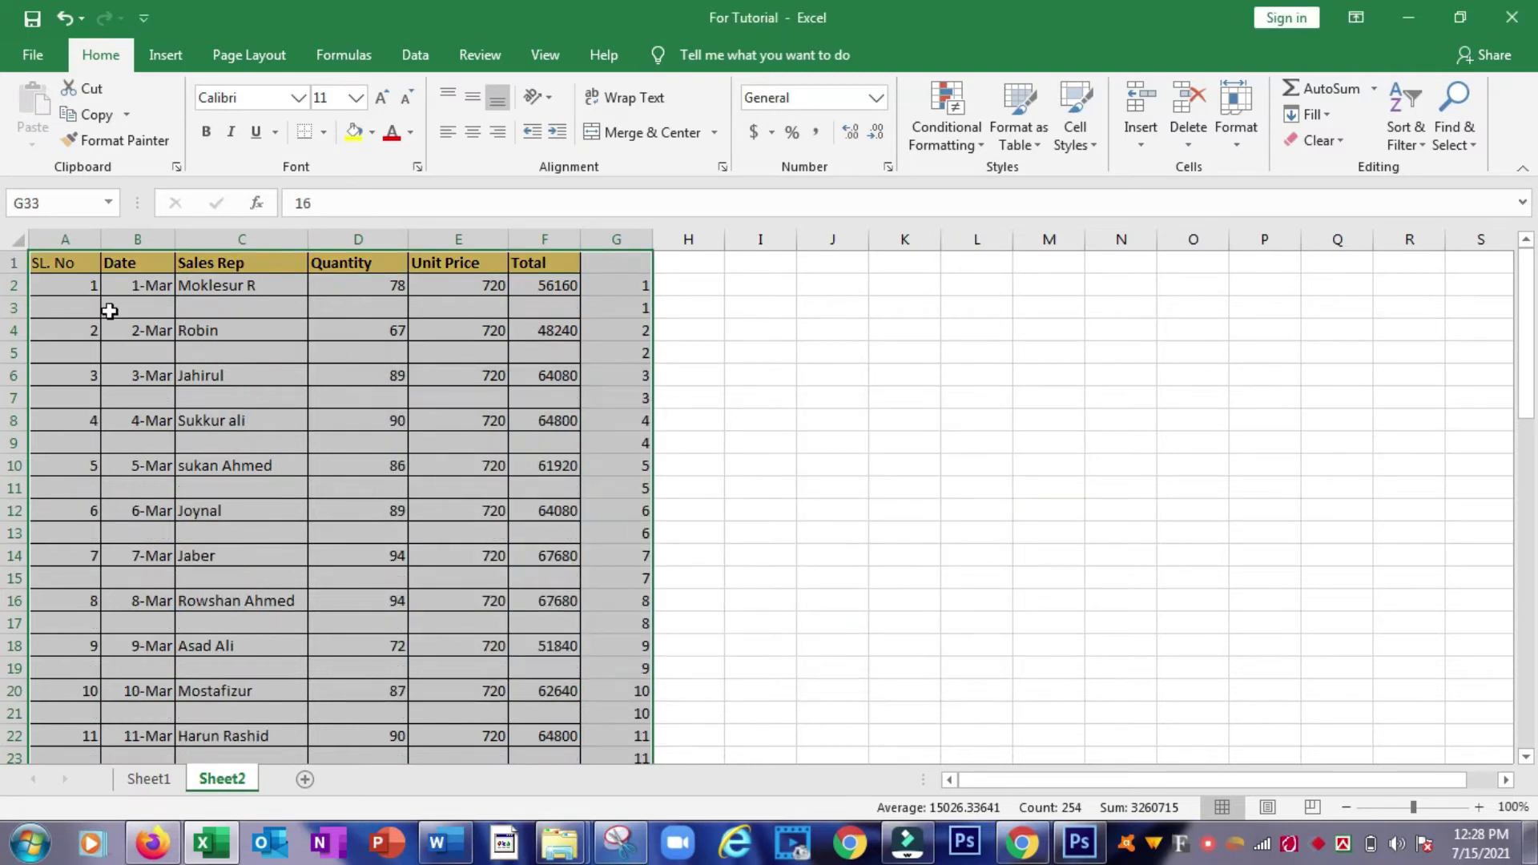
left_click(110, 311)
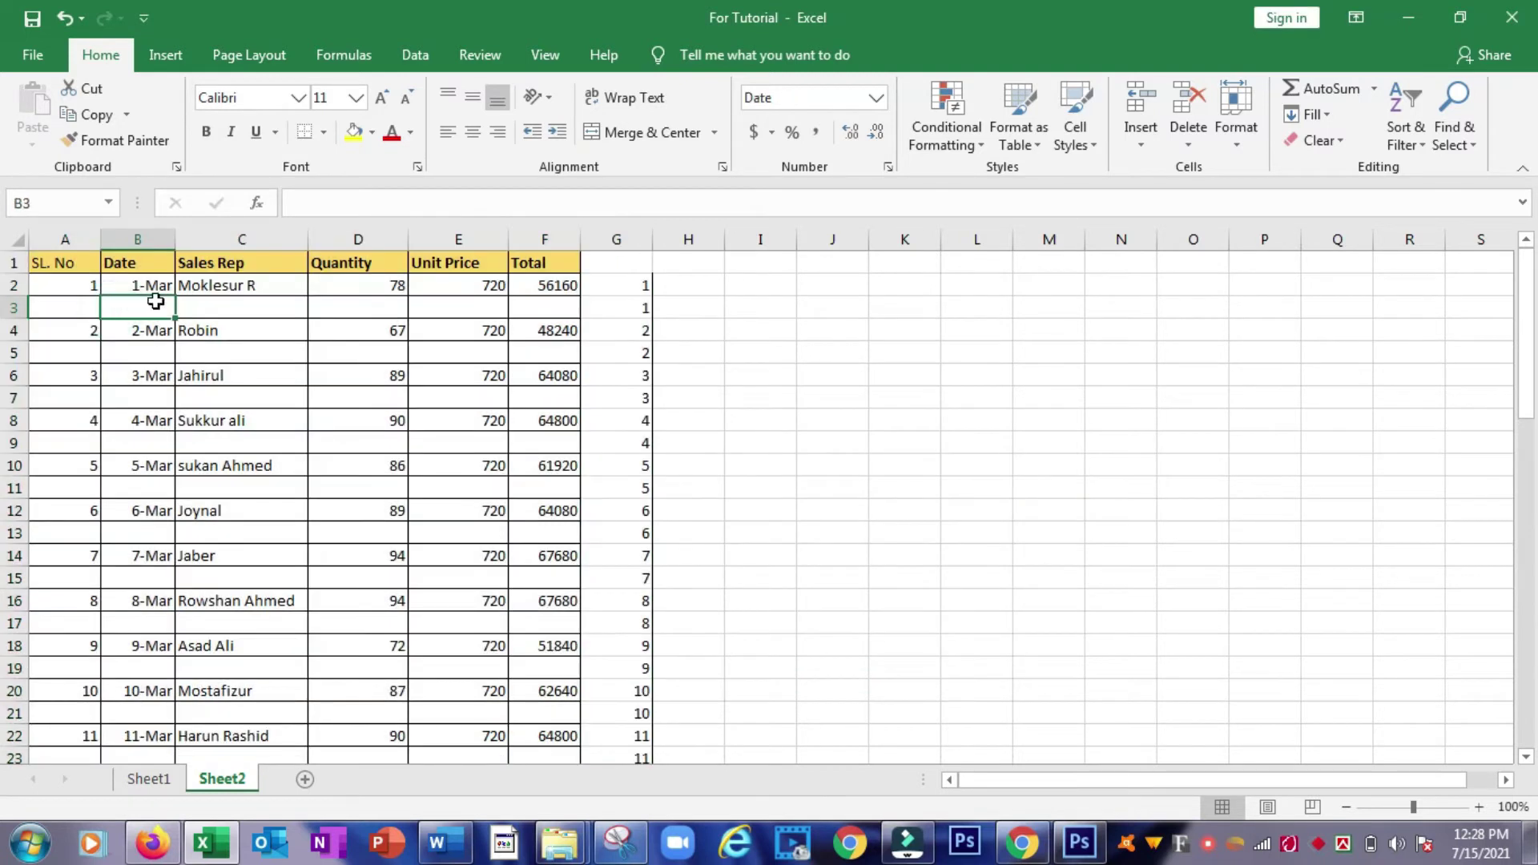
left_click(140, 353)
left_click(16, 353)
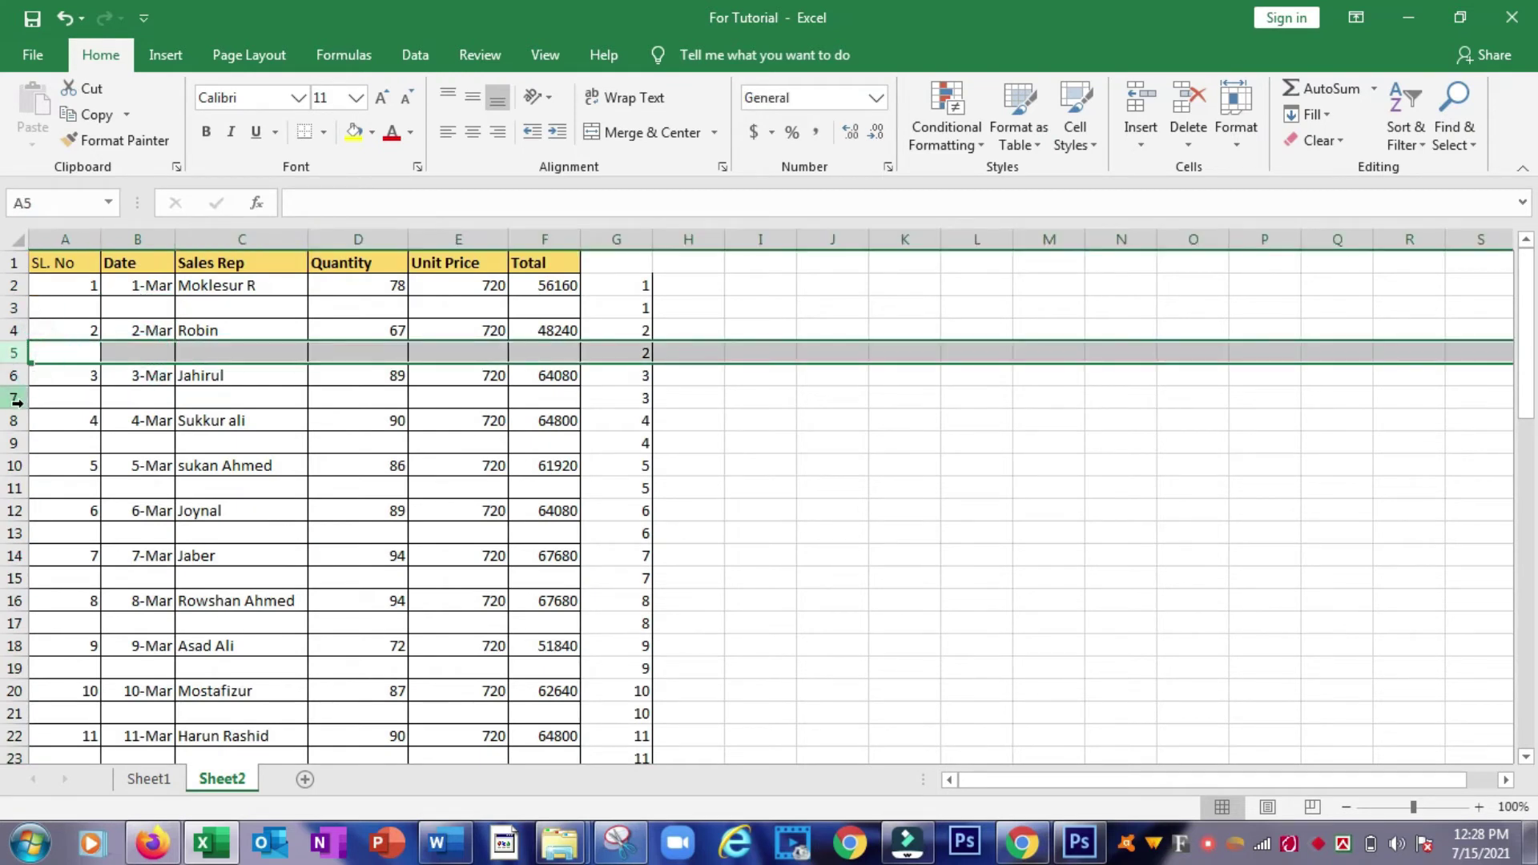
left_click(16, 399)
left_click(16, 443)
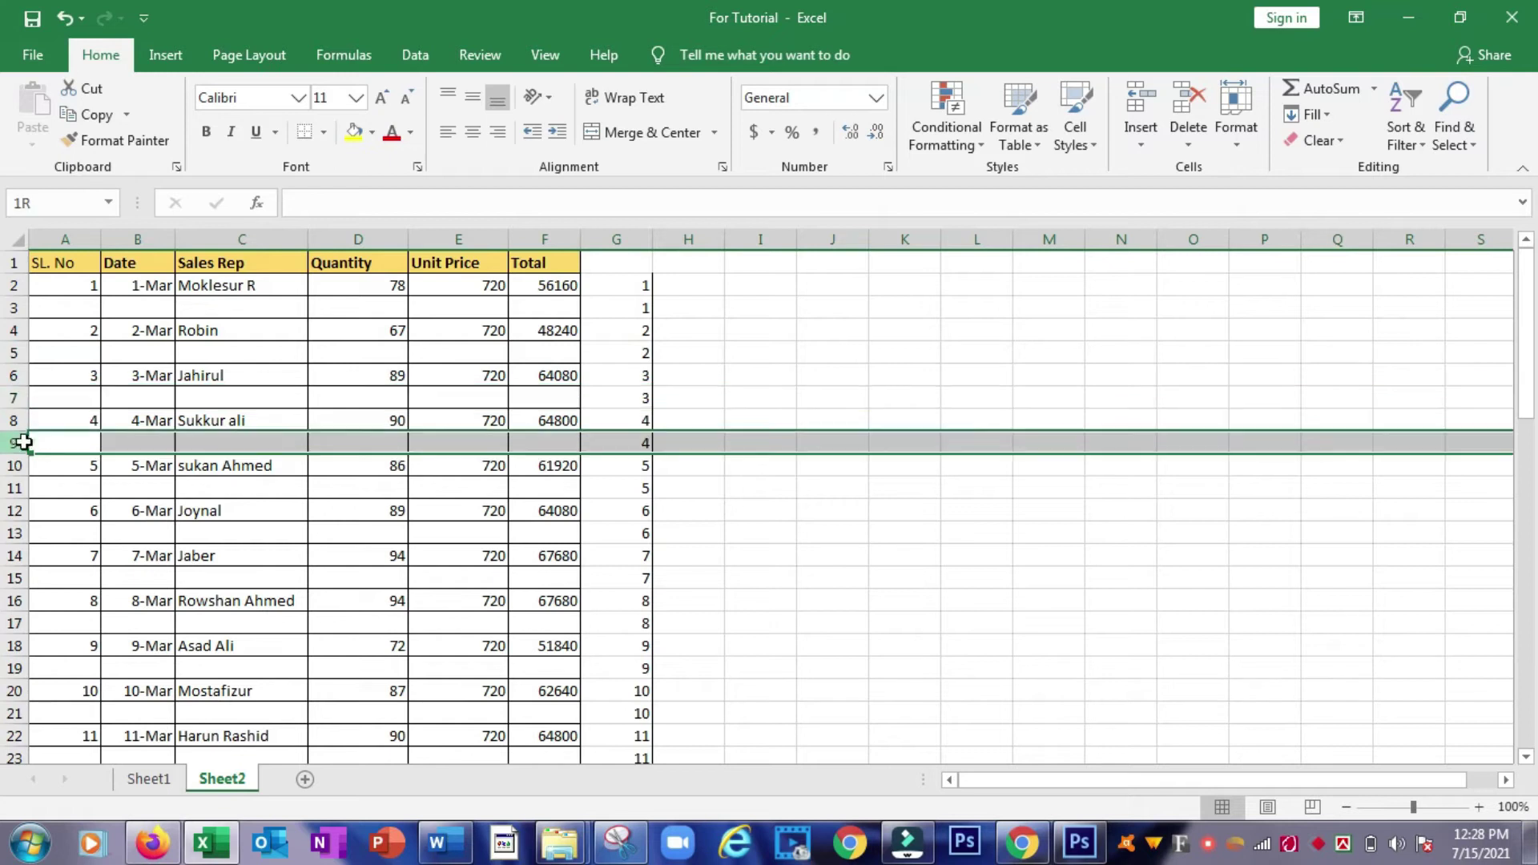
left_click(17, 488)
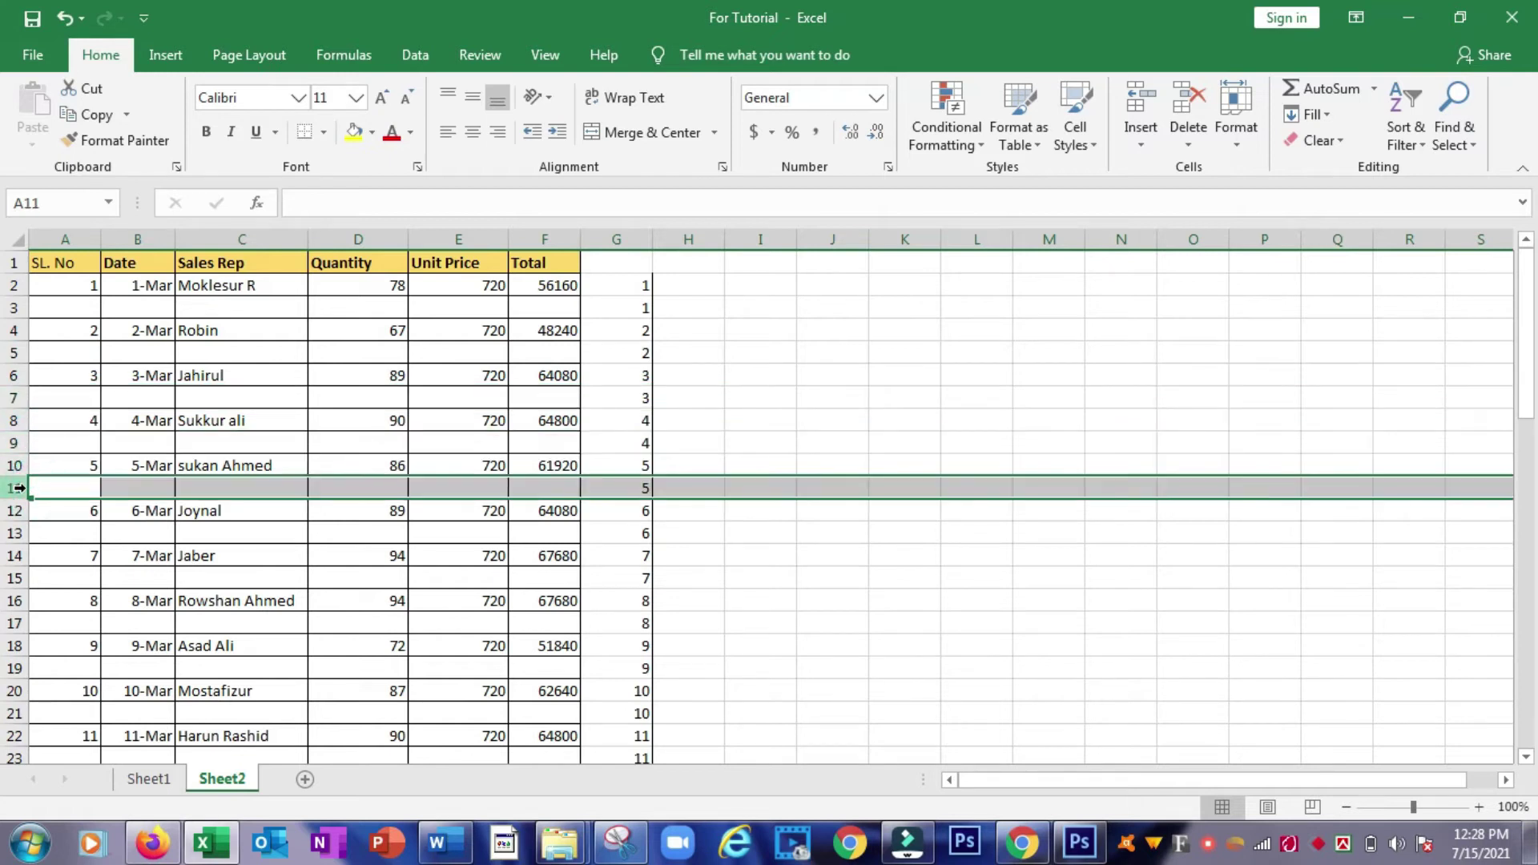
left_click(16, 532)
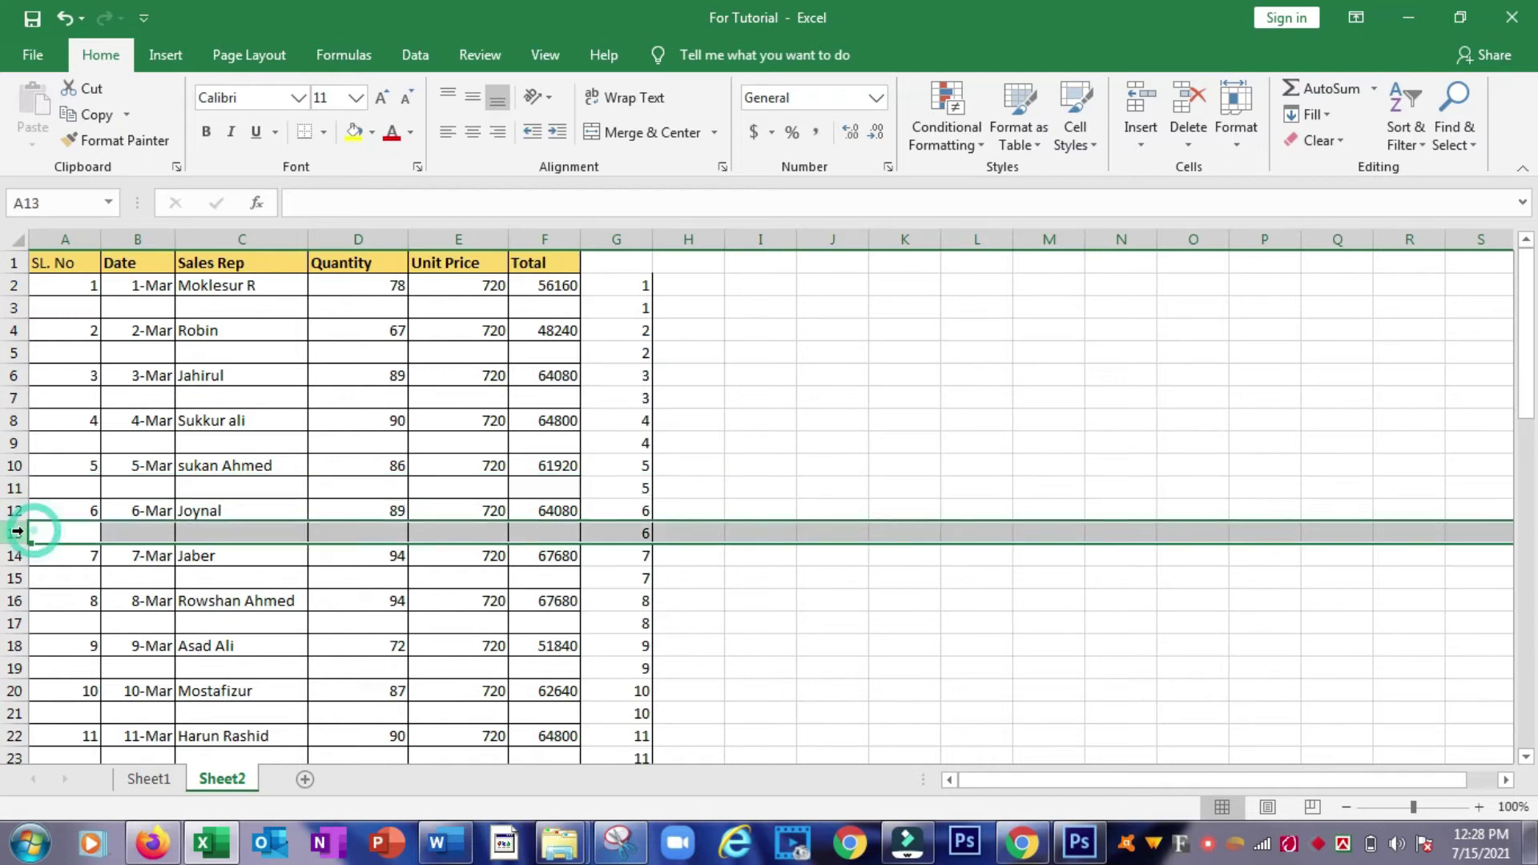
left_click(16, 577)
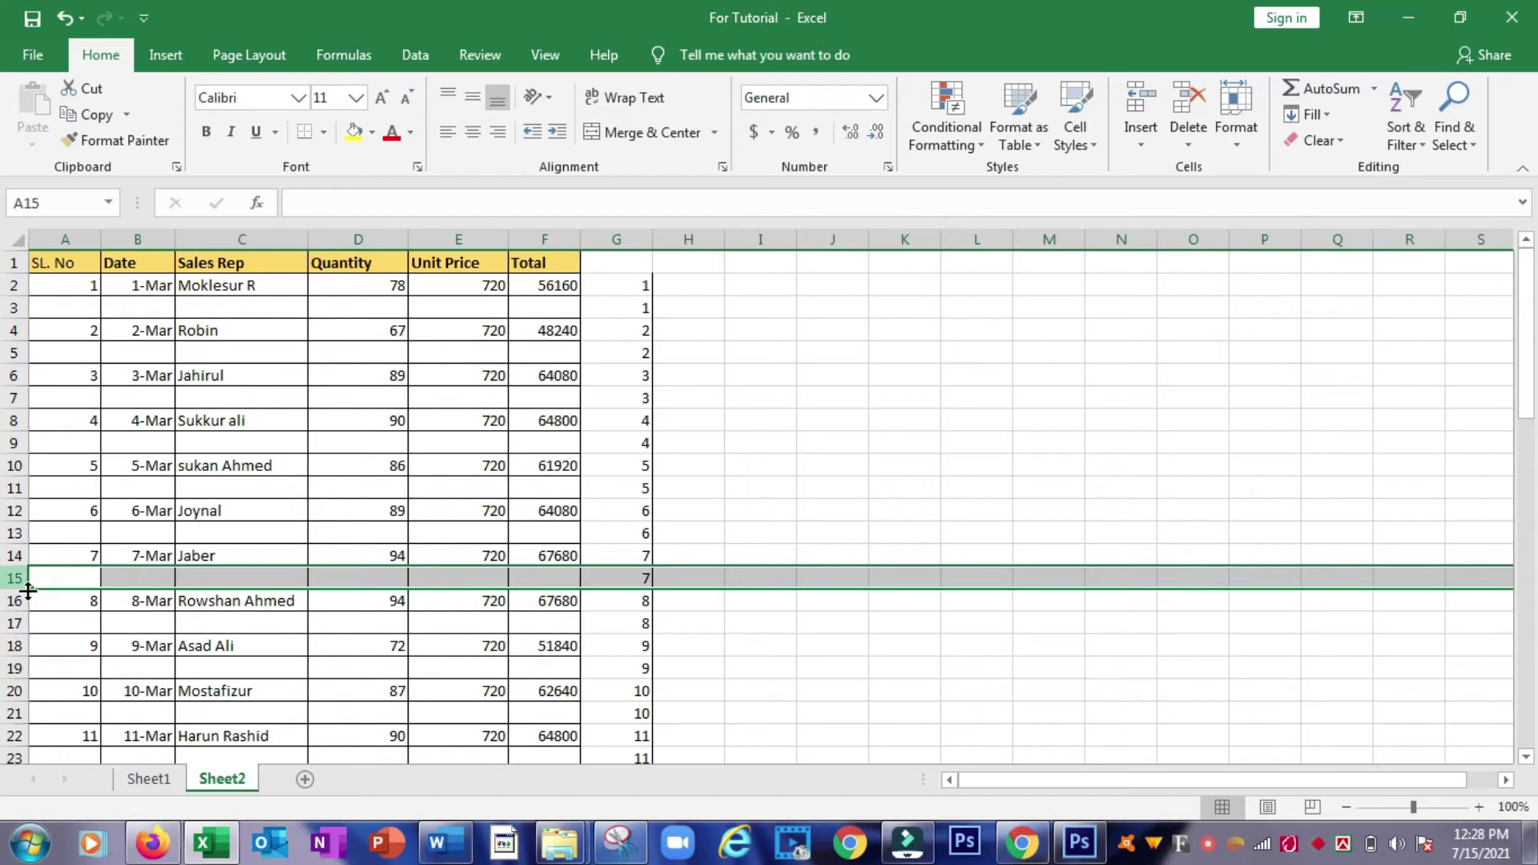
left_click(16, 623)
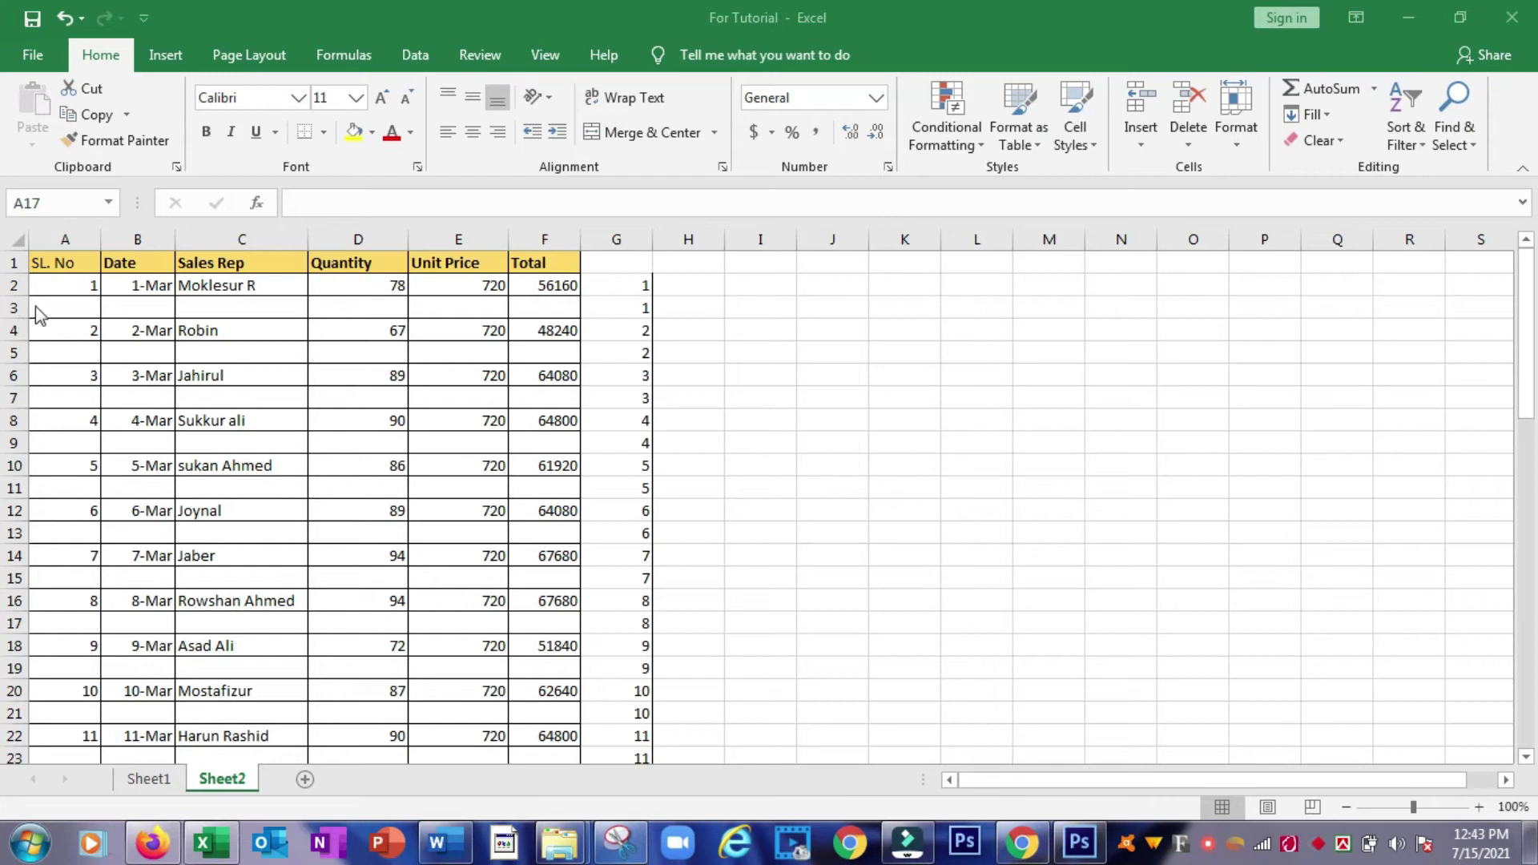
Step: Undo the sort and clear the old helper numbers from column G
key("shift+space")
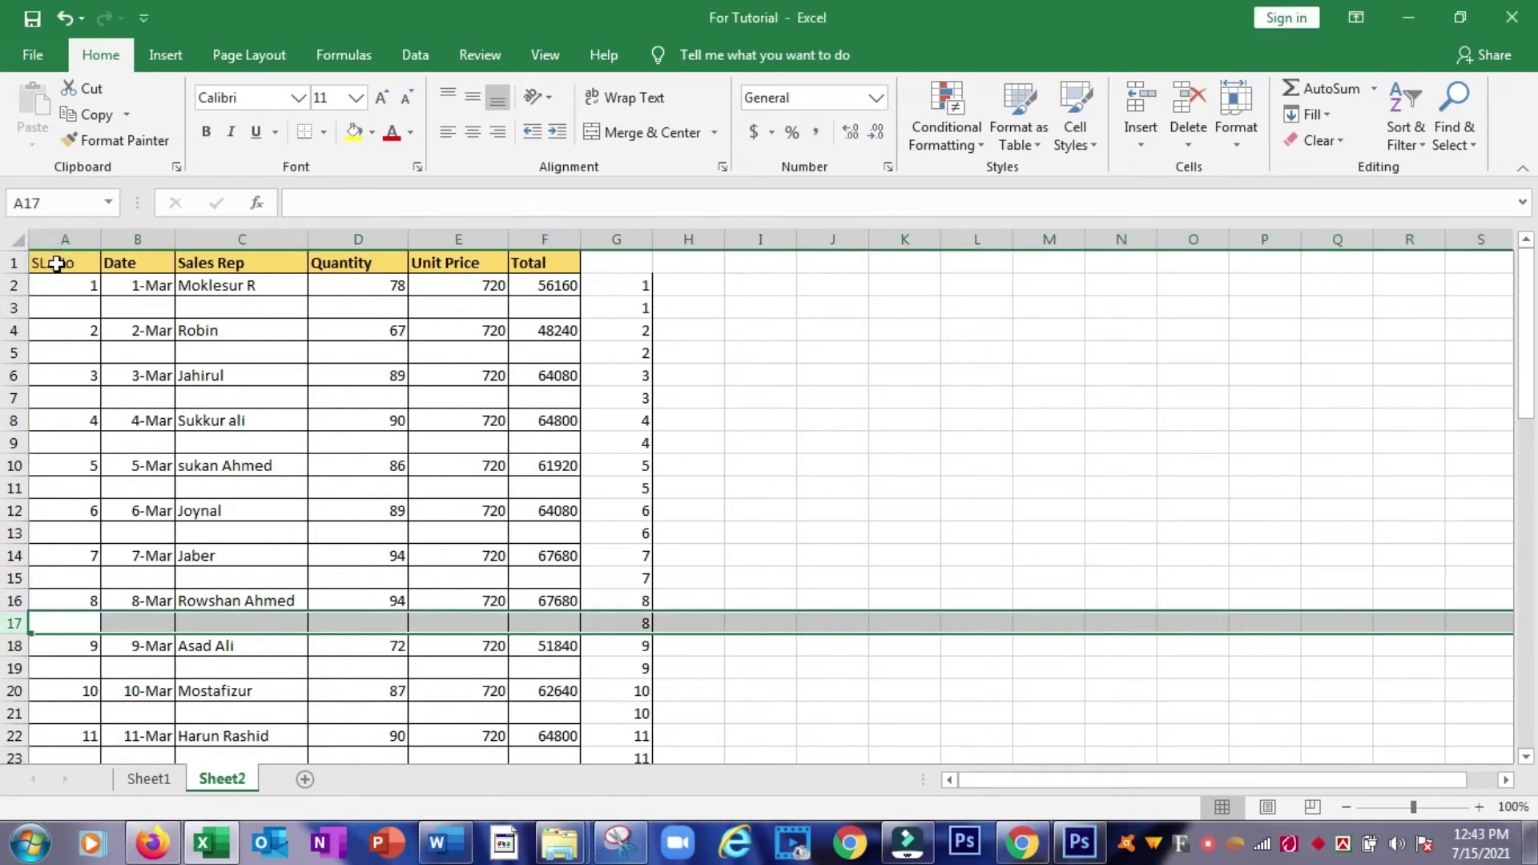
key("ctrl+z")
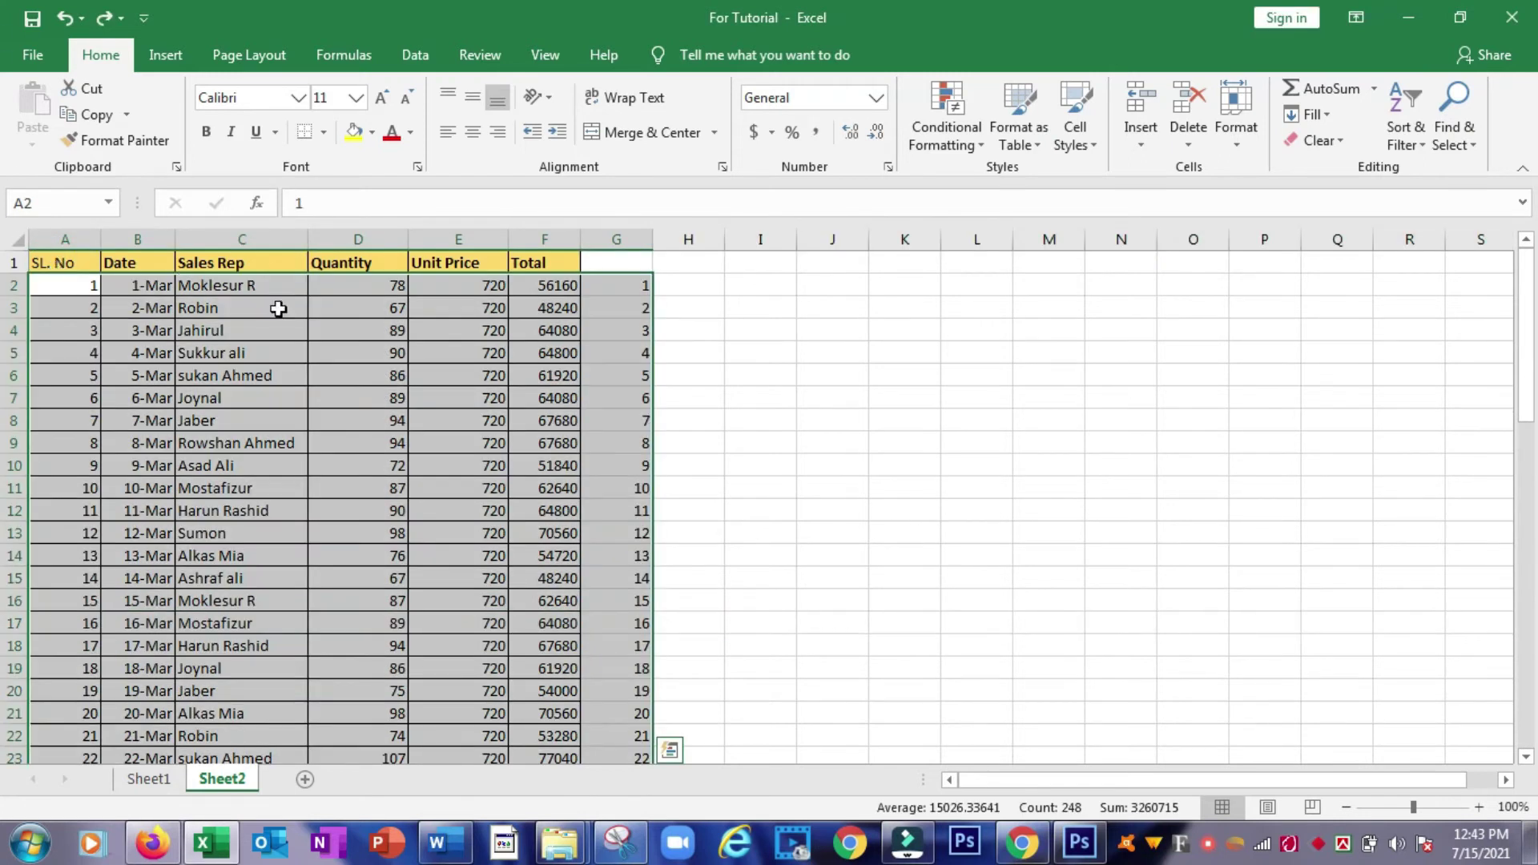
left_click_drag(626, 285, 639, 792)
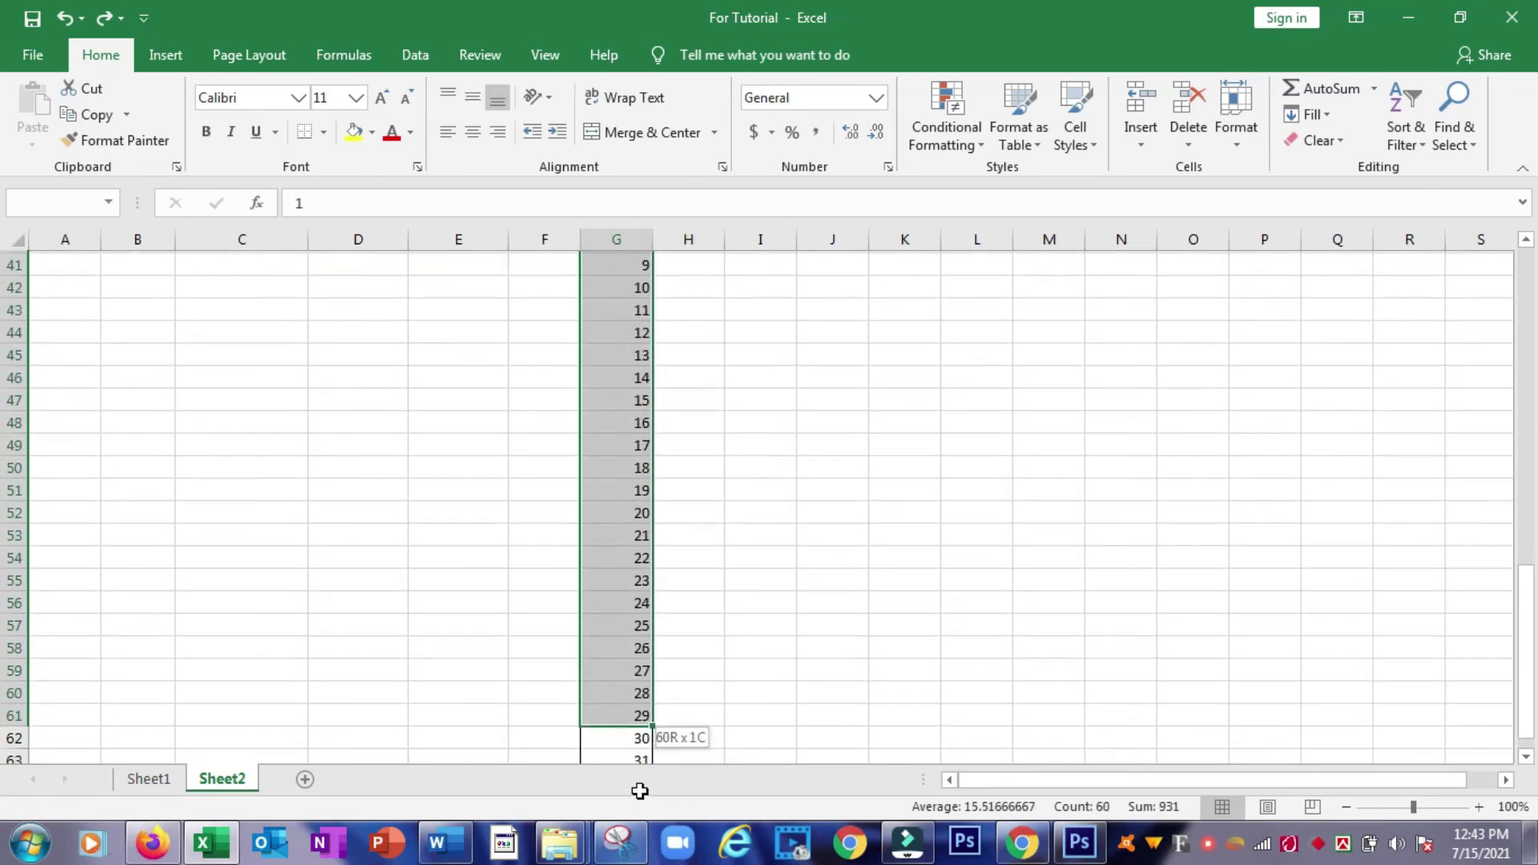
left_click_drag(639, 791, 670, 745)
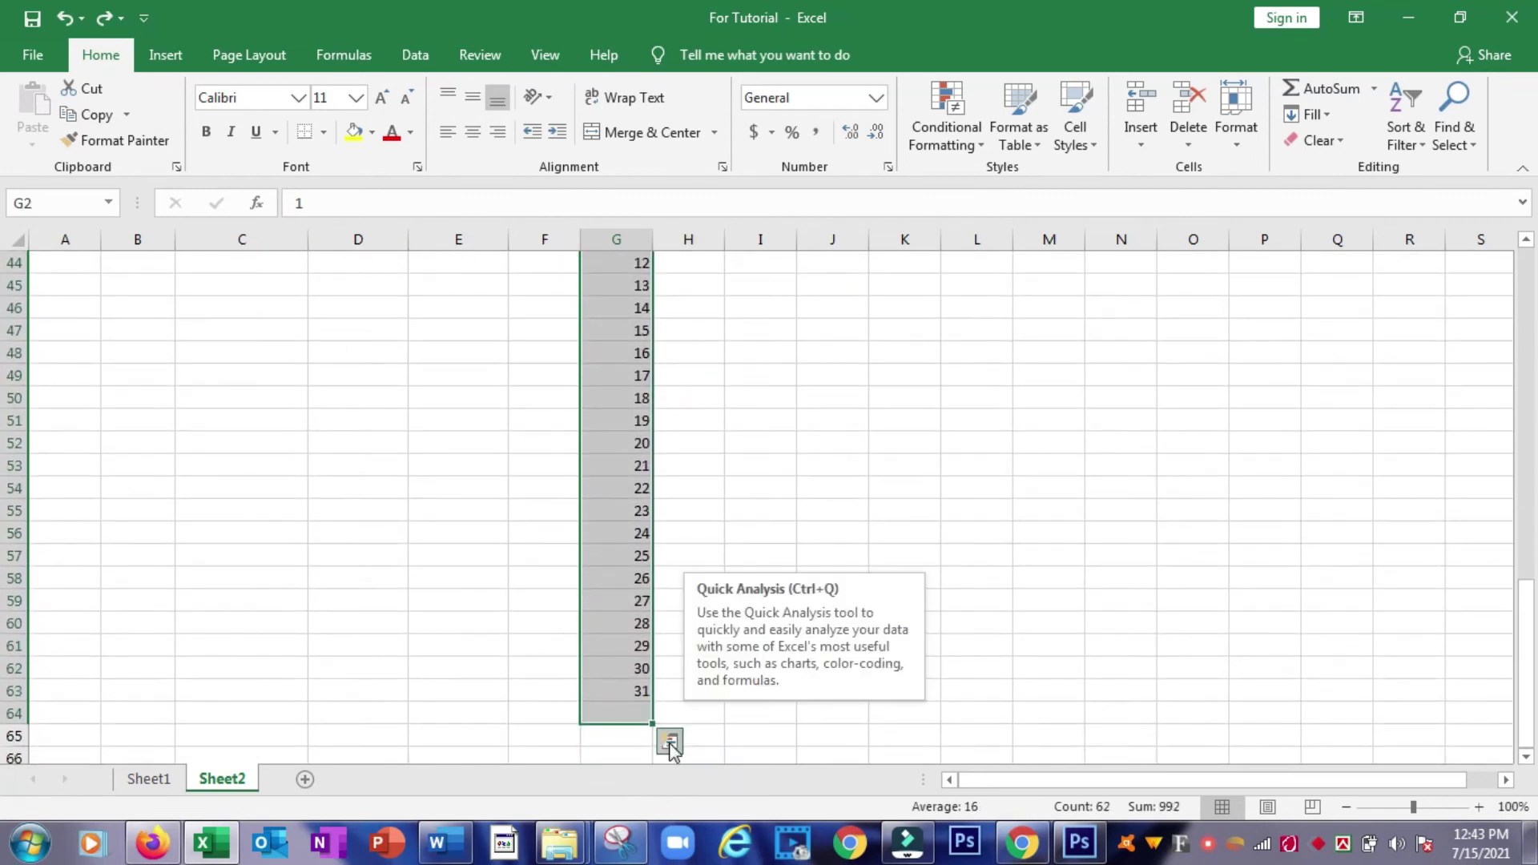
key("Delete")
type("1")
key("ctrl+Return")
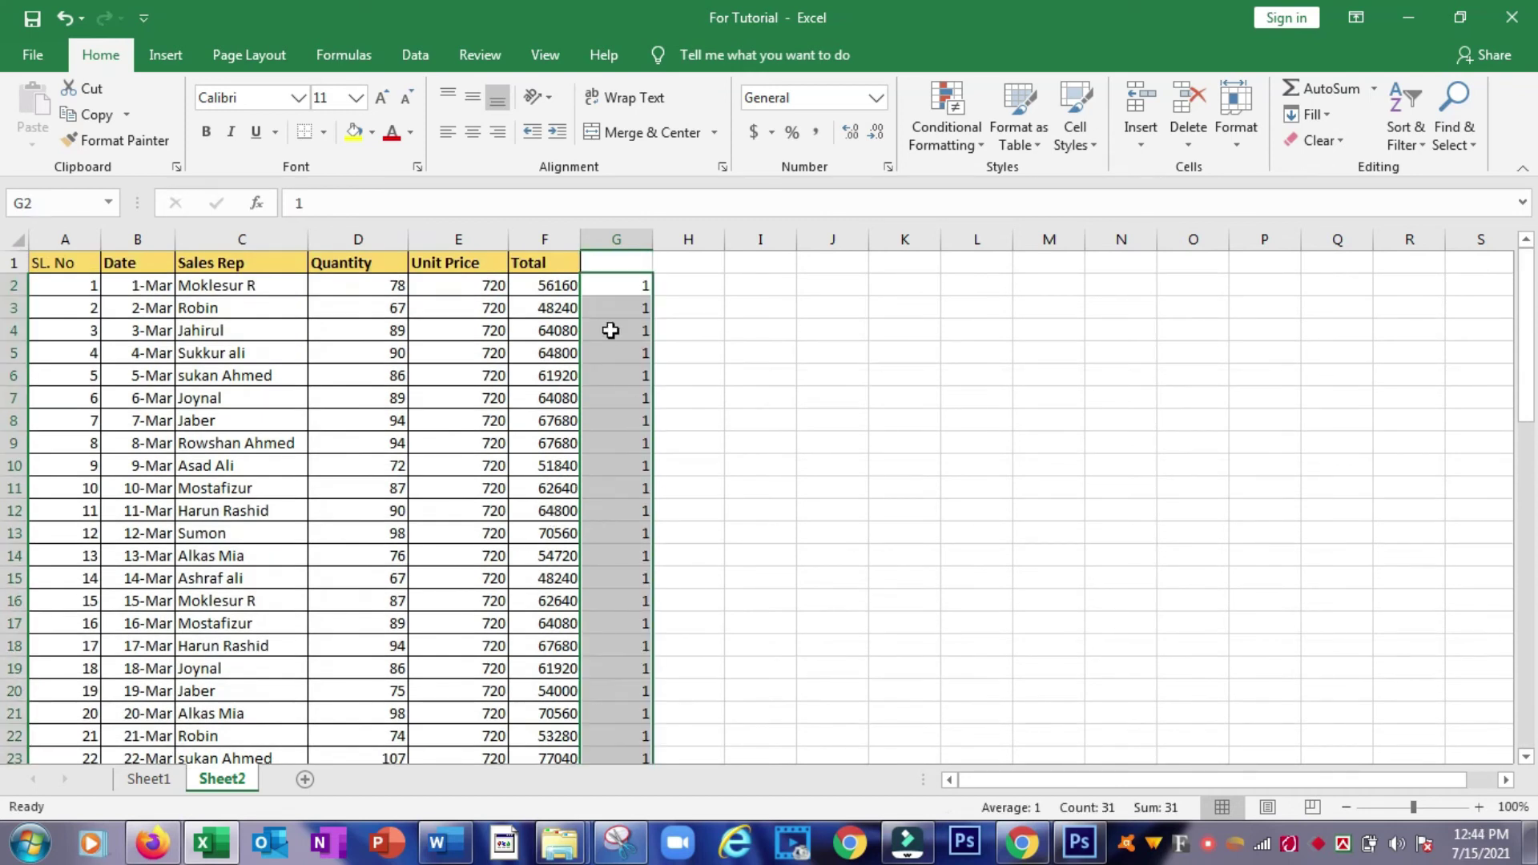
Step: Enter 1 and 2 in G2:G3 and fill the series down to G32
left_click(620, 312)
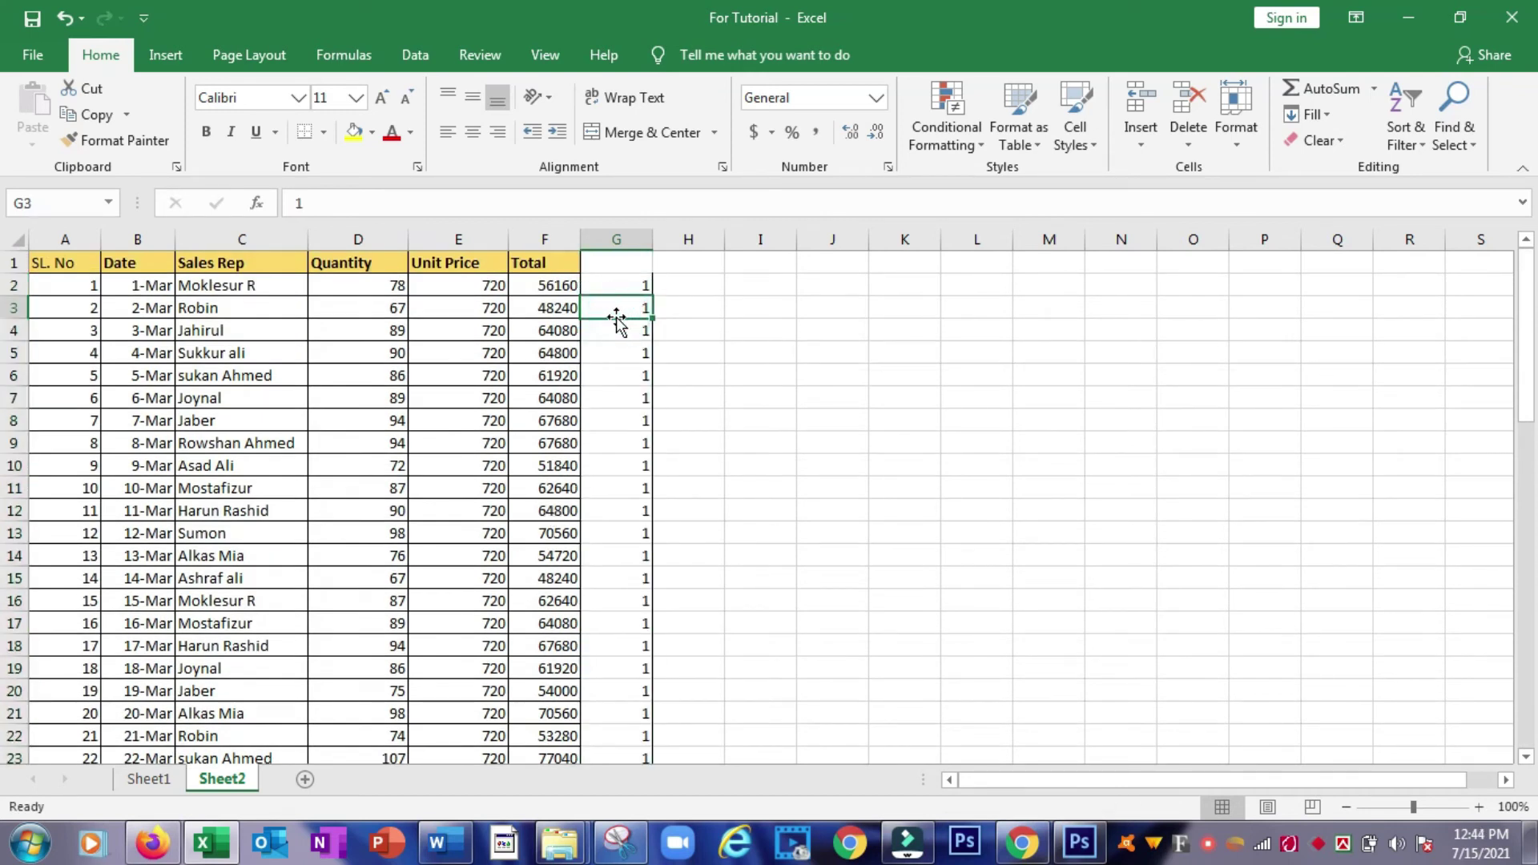
left_click(622, 290)
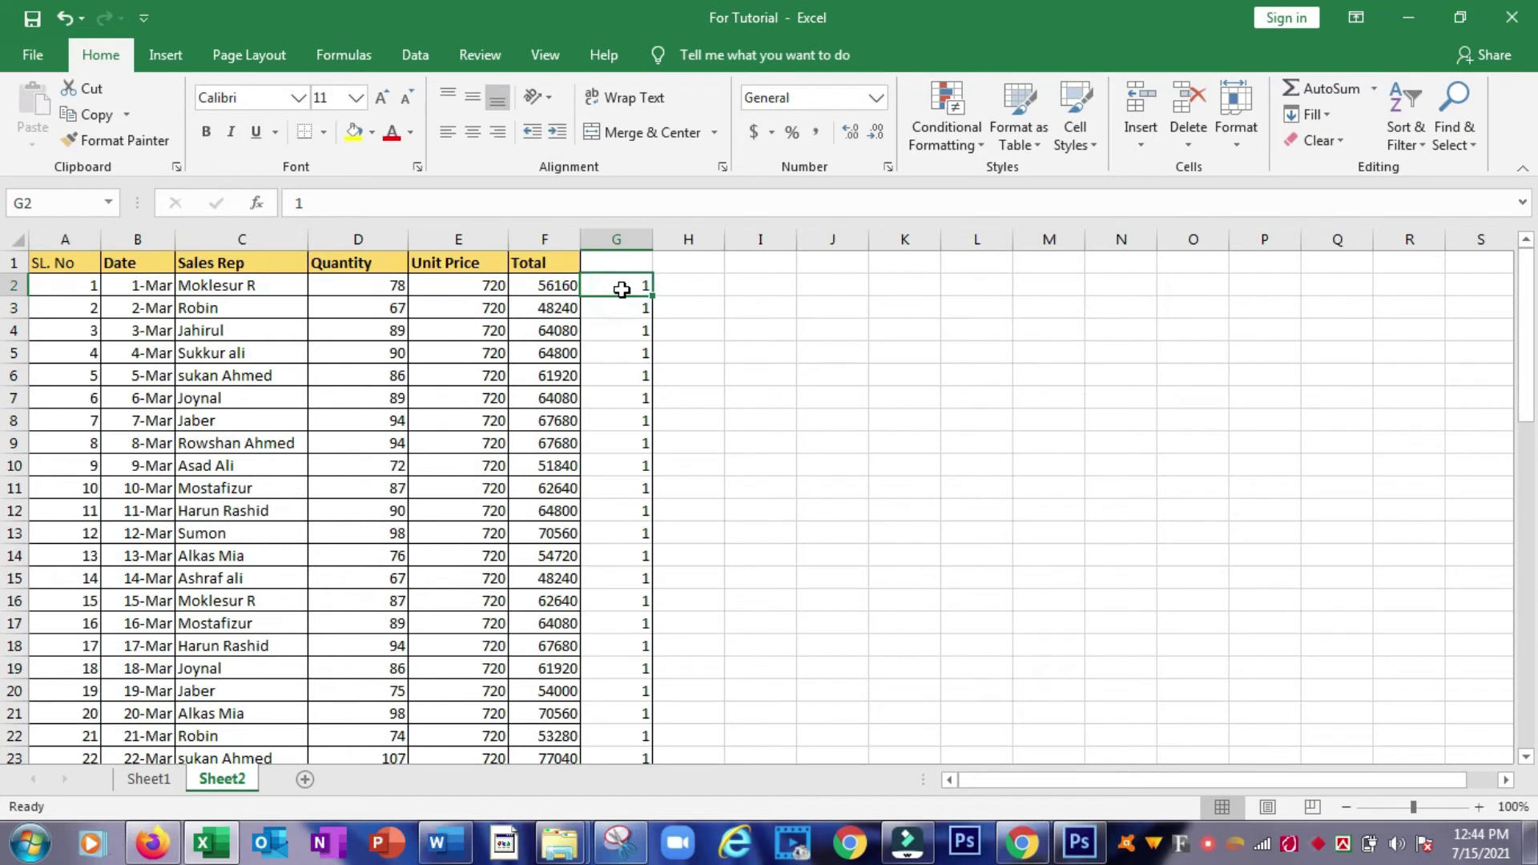
type("1")
key("Return")
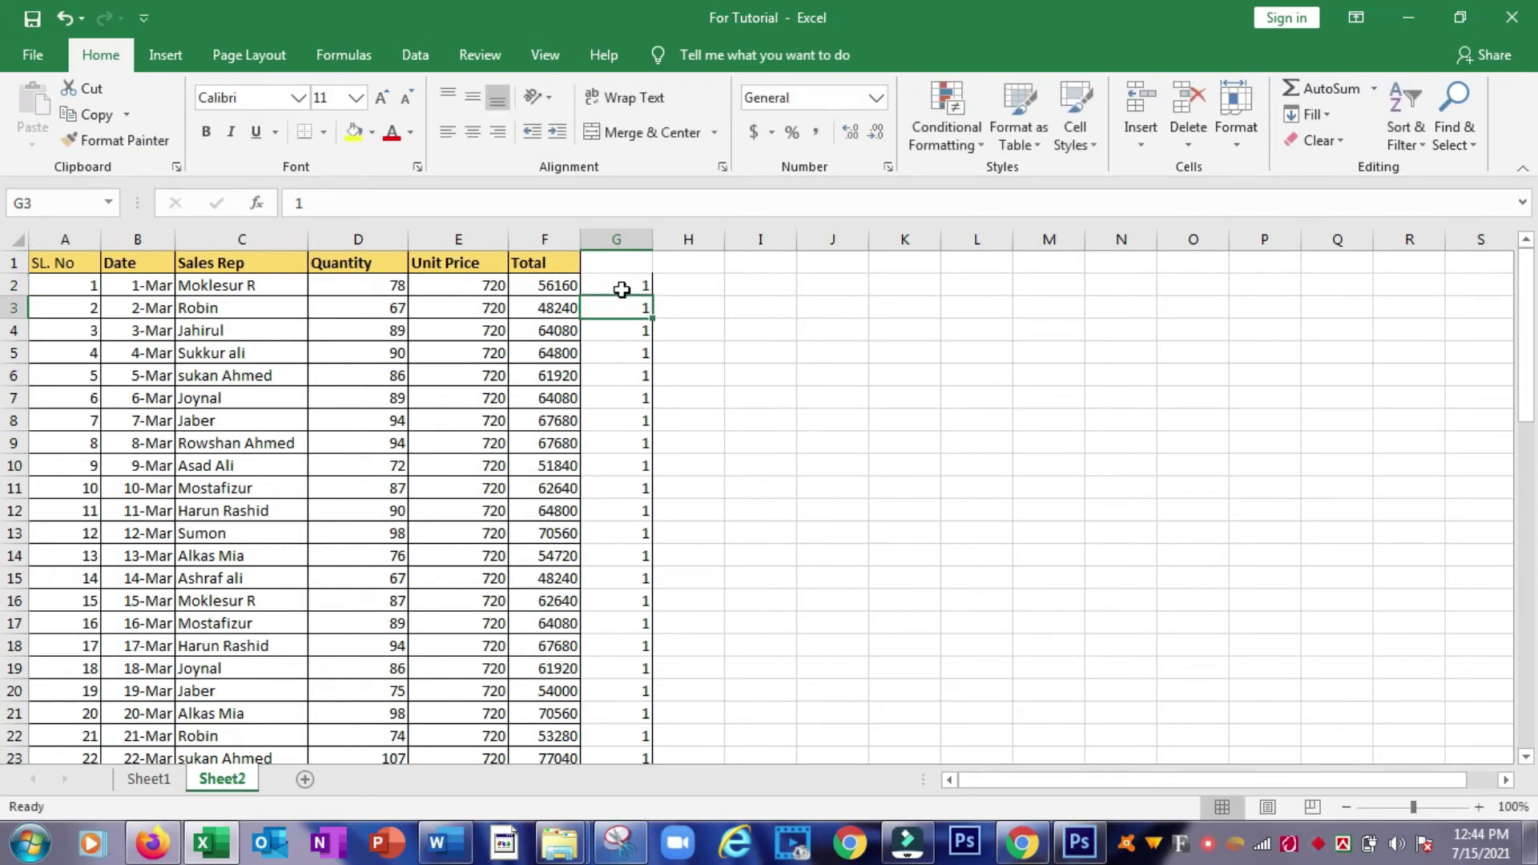
type("2")
key("Return")
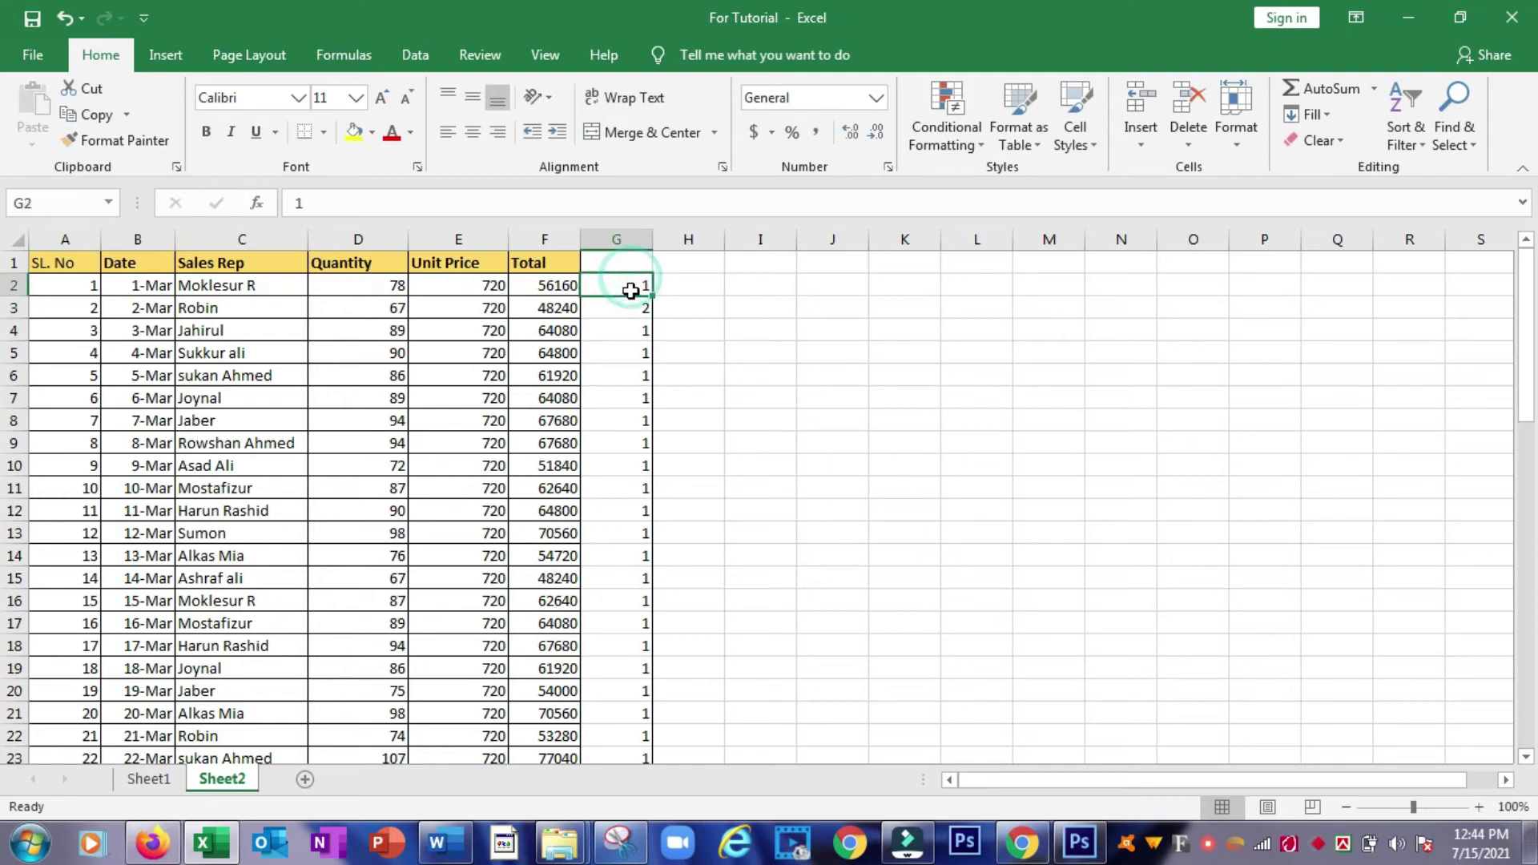
left_click_drag(631, 278, 681, 784)
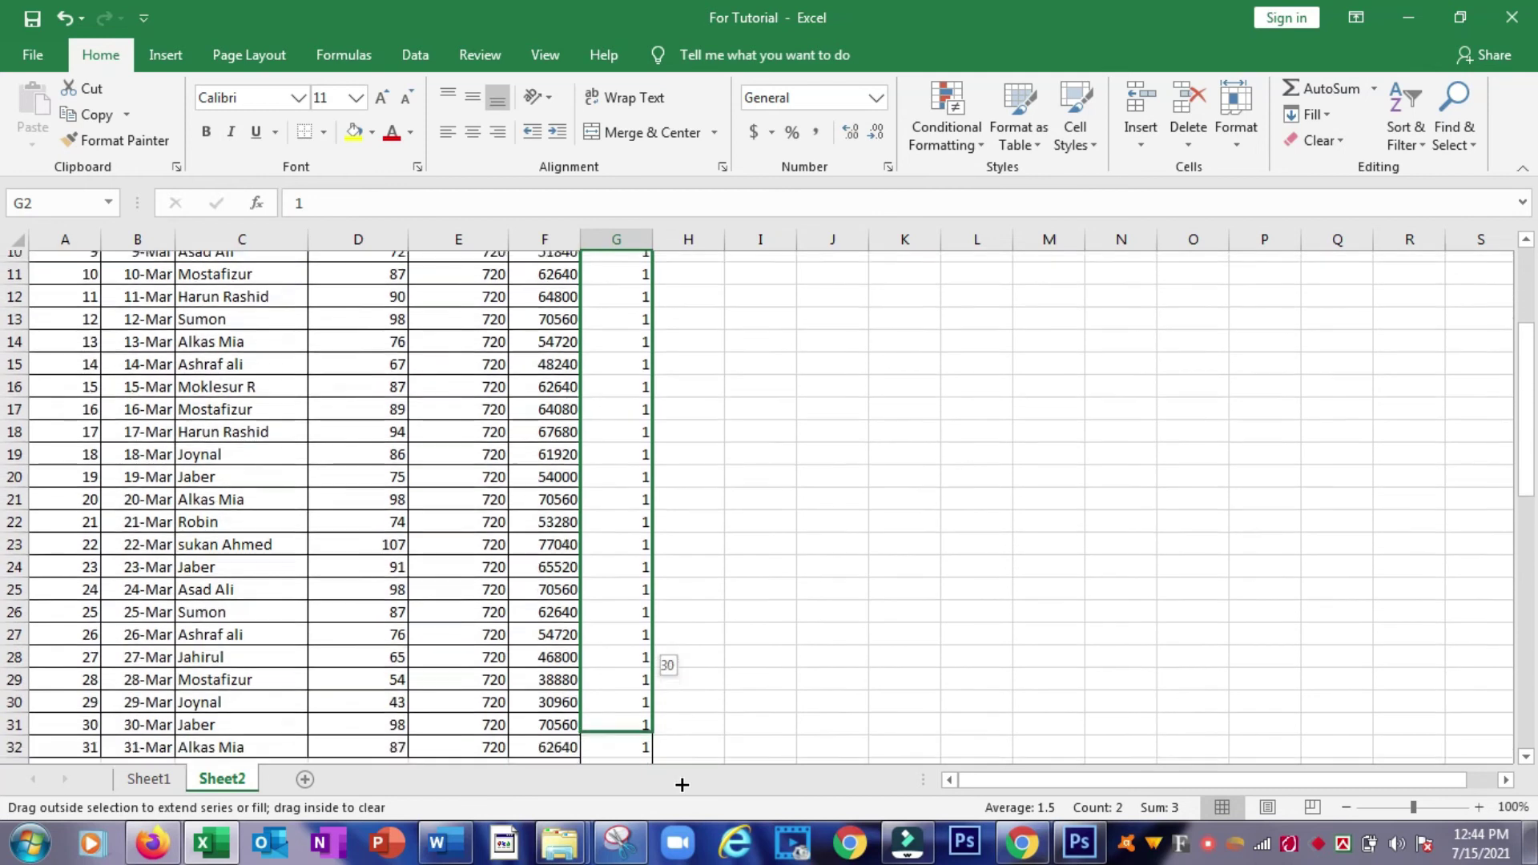
left_click_drag(681, 783, 665, 726)
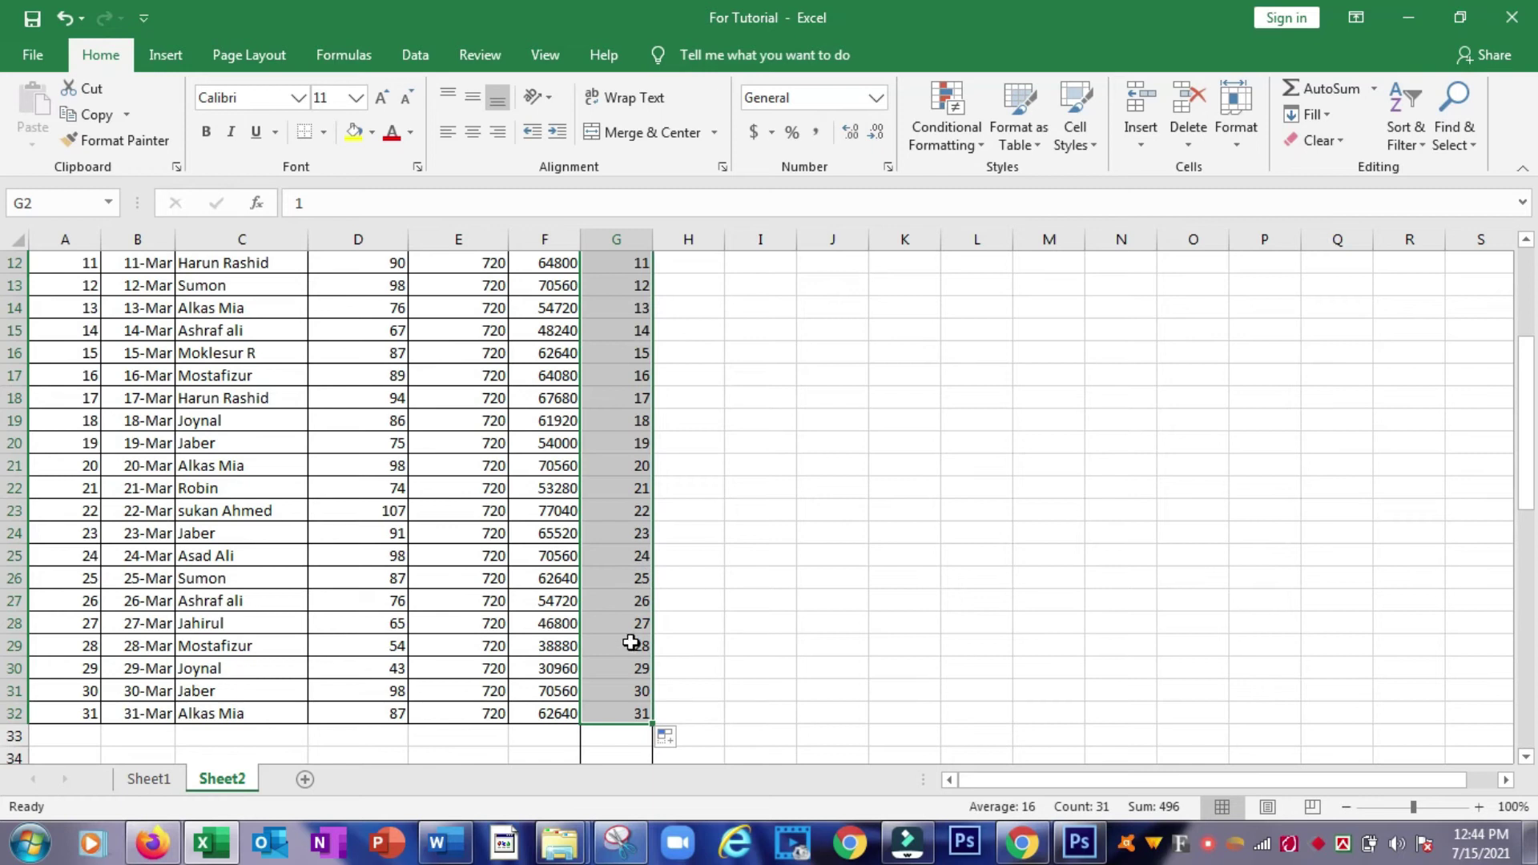
Step: Copy the helper numbers 1–31 and paste them starting at G33
key("ctrl+c")
scroll(633, 633, "down", 3)
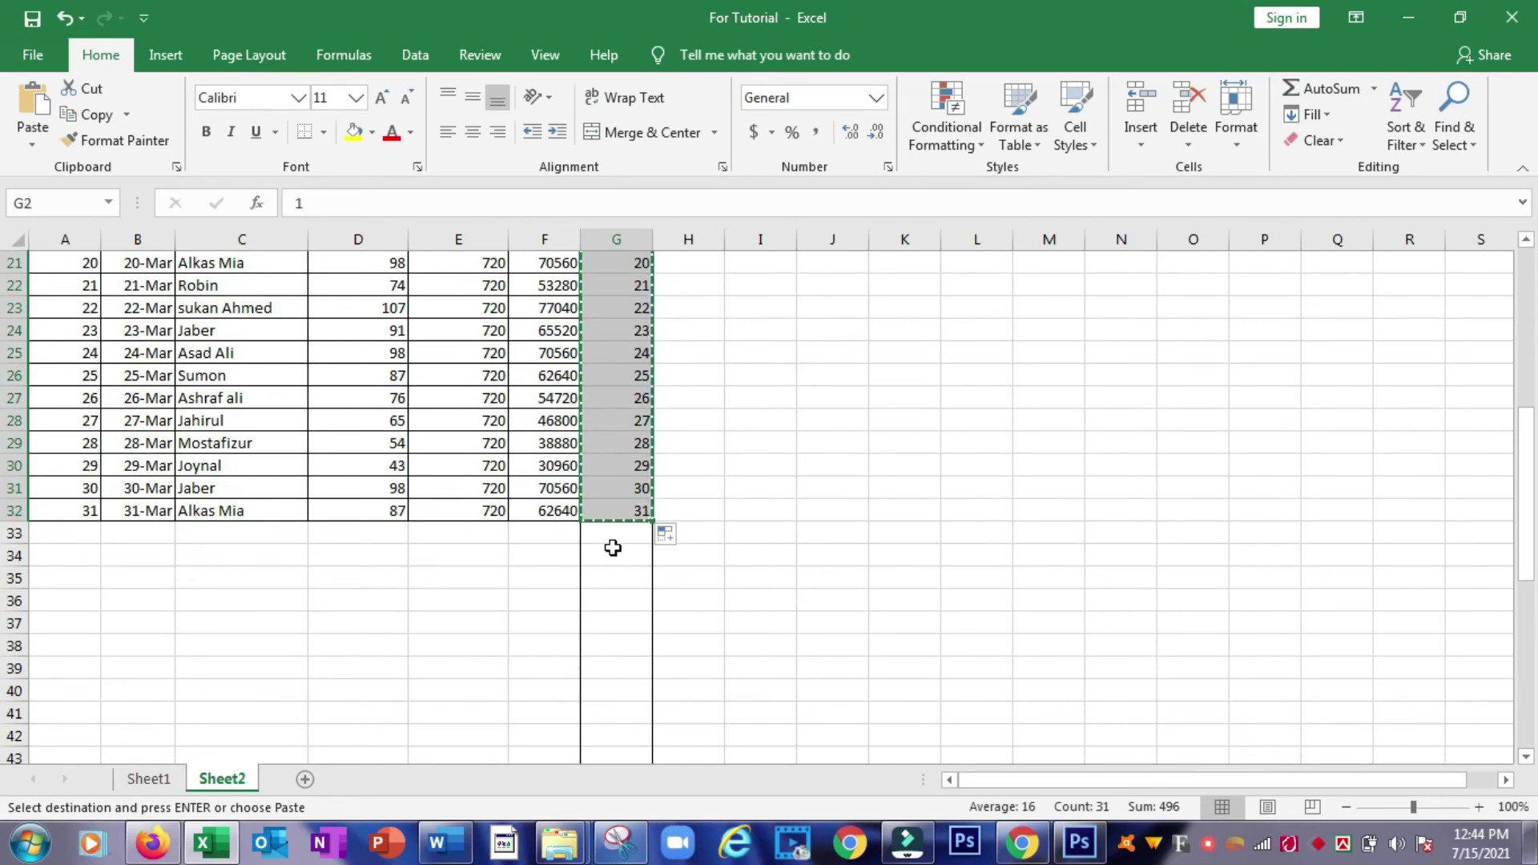
left_click(614, 543)
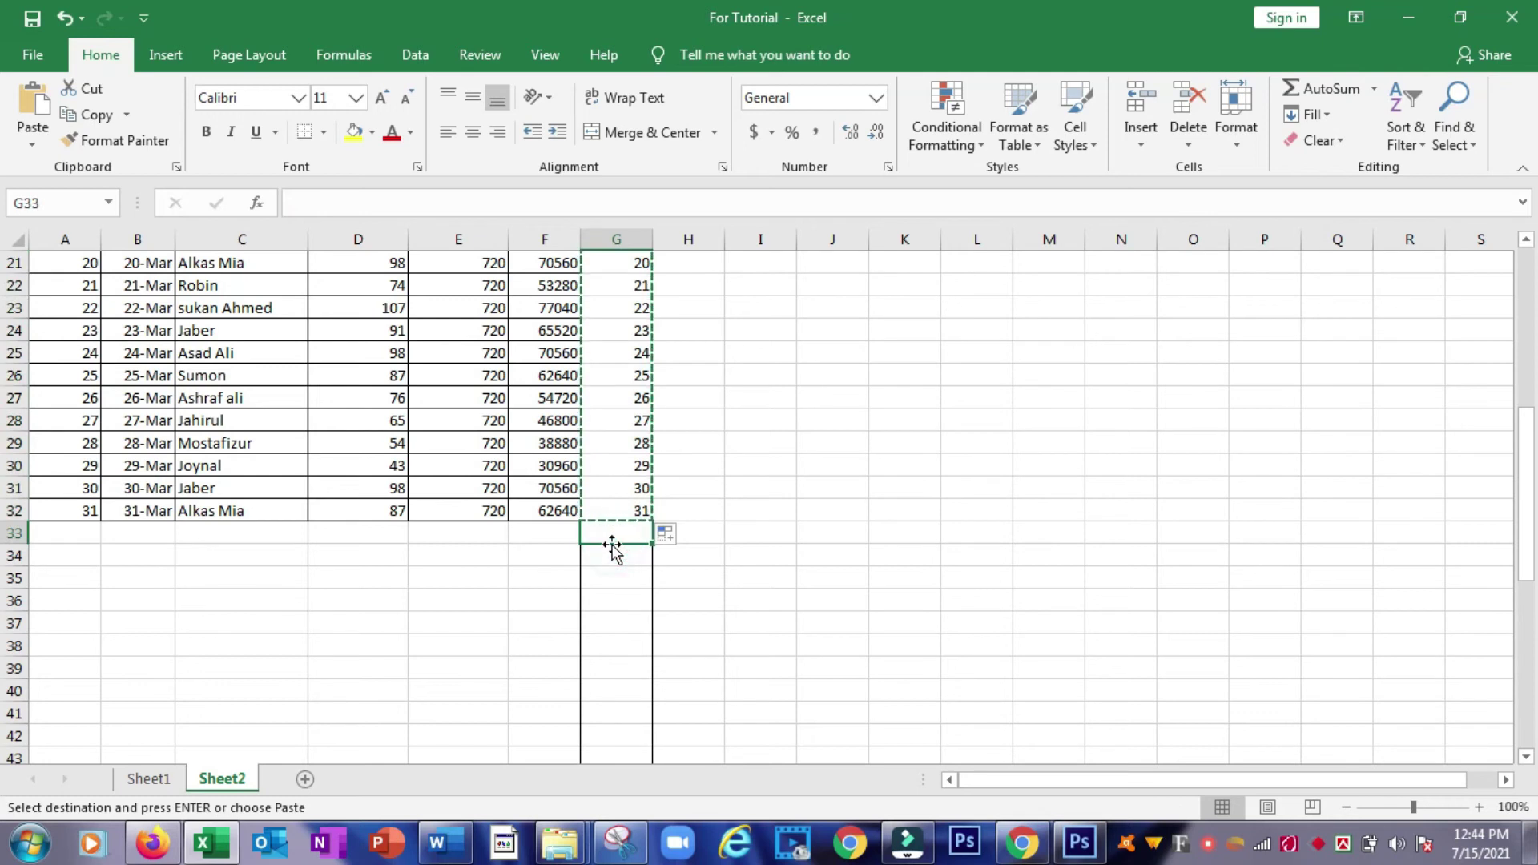
key("ctrl+v")
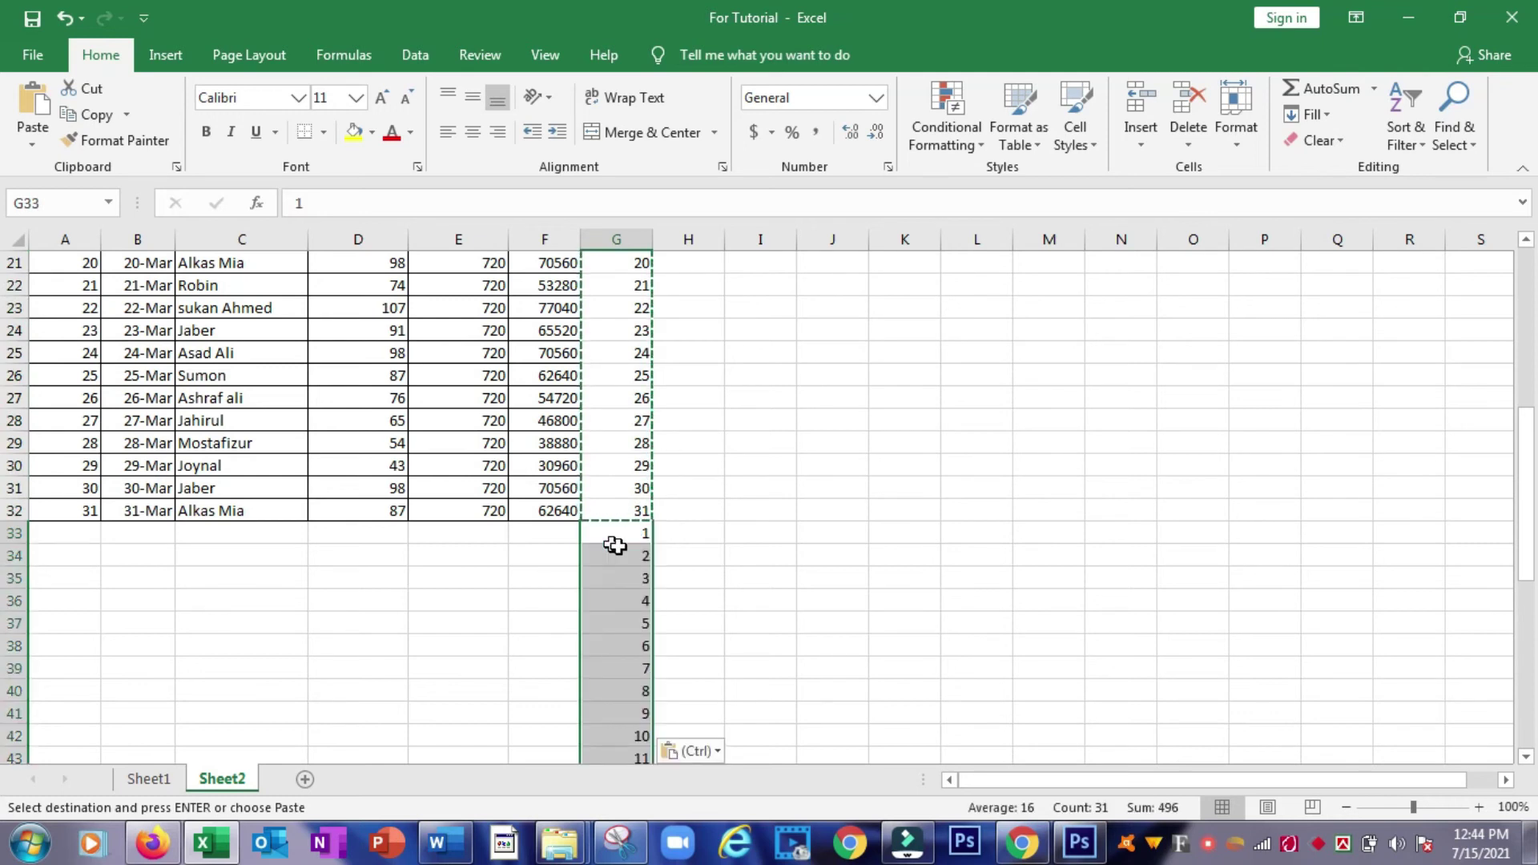
Step: Paste the series again at G64, then select the whole table with Ctrl+A
scroll(617, 547, "down", 4)
scroll(622, 550, "down", 4)
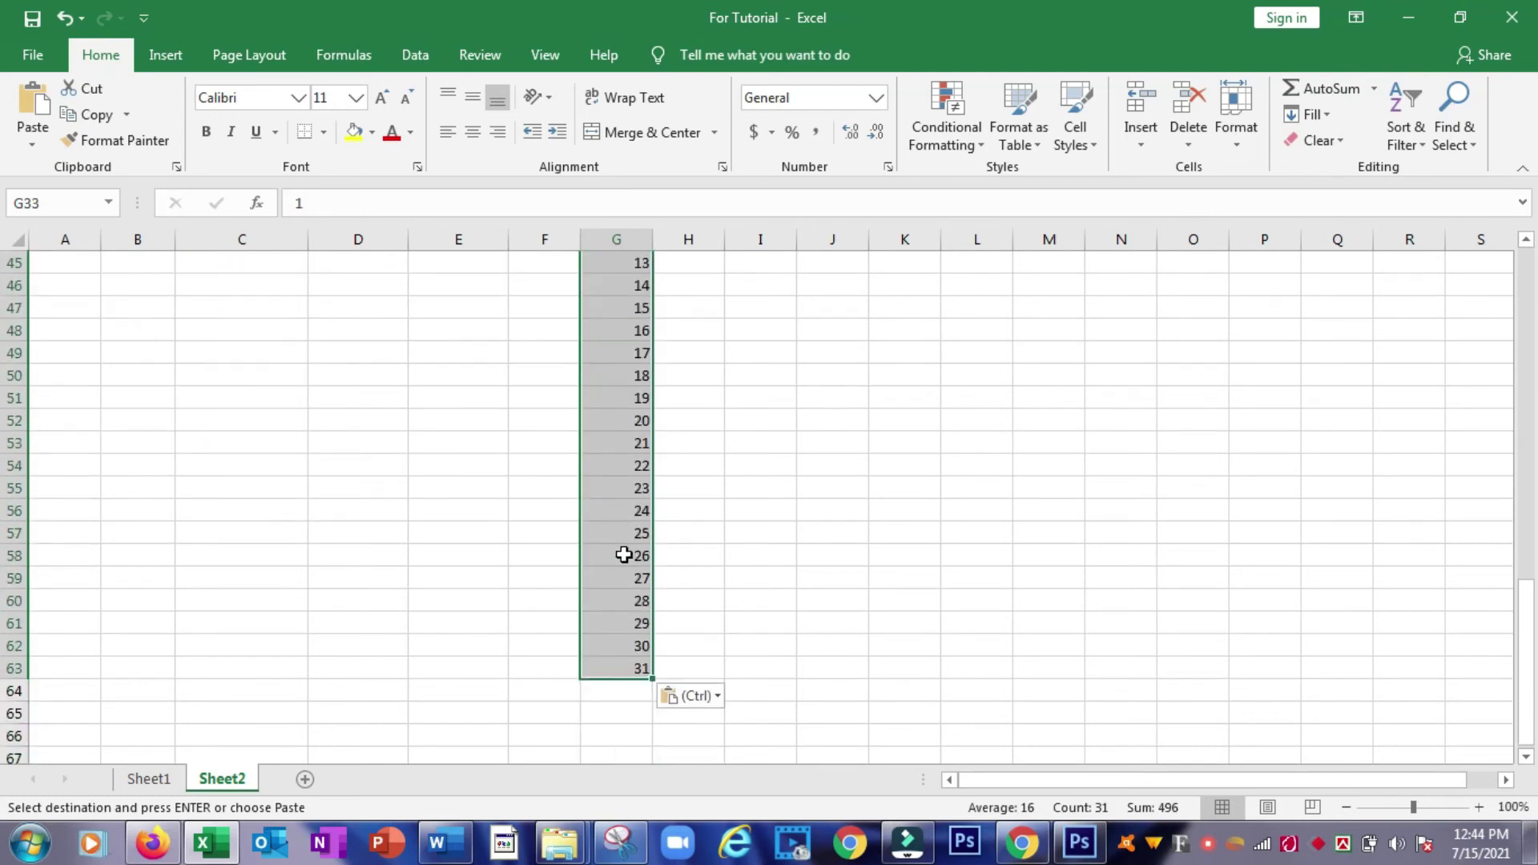
left_click(626, 698)
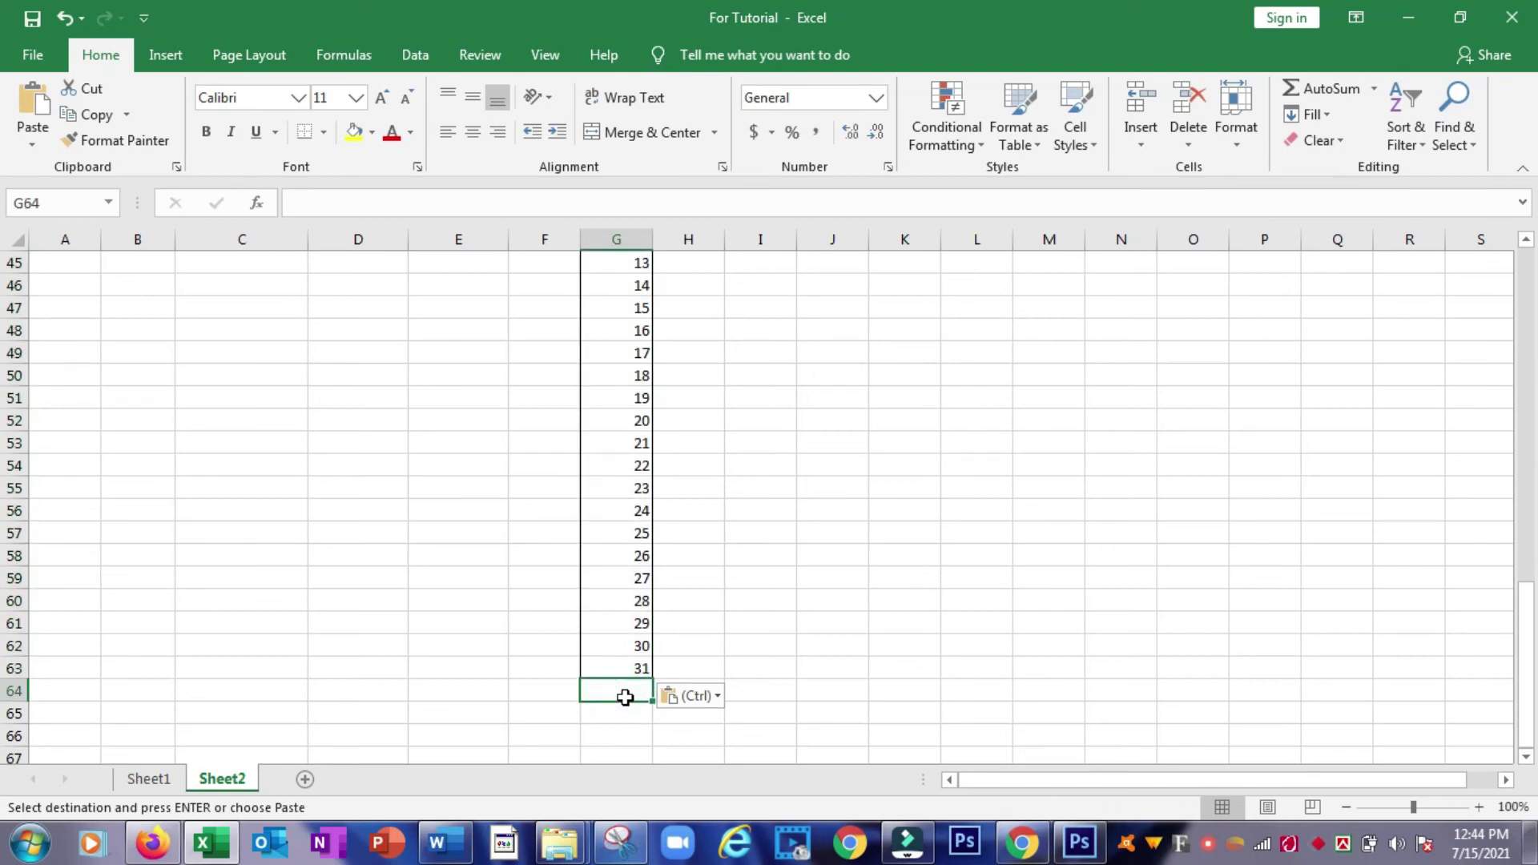
key("ctrl+v")
scroll(626, 689, "up", 2)
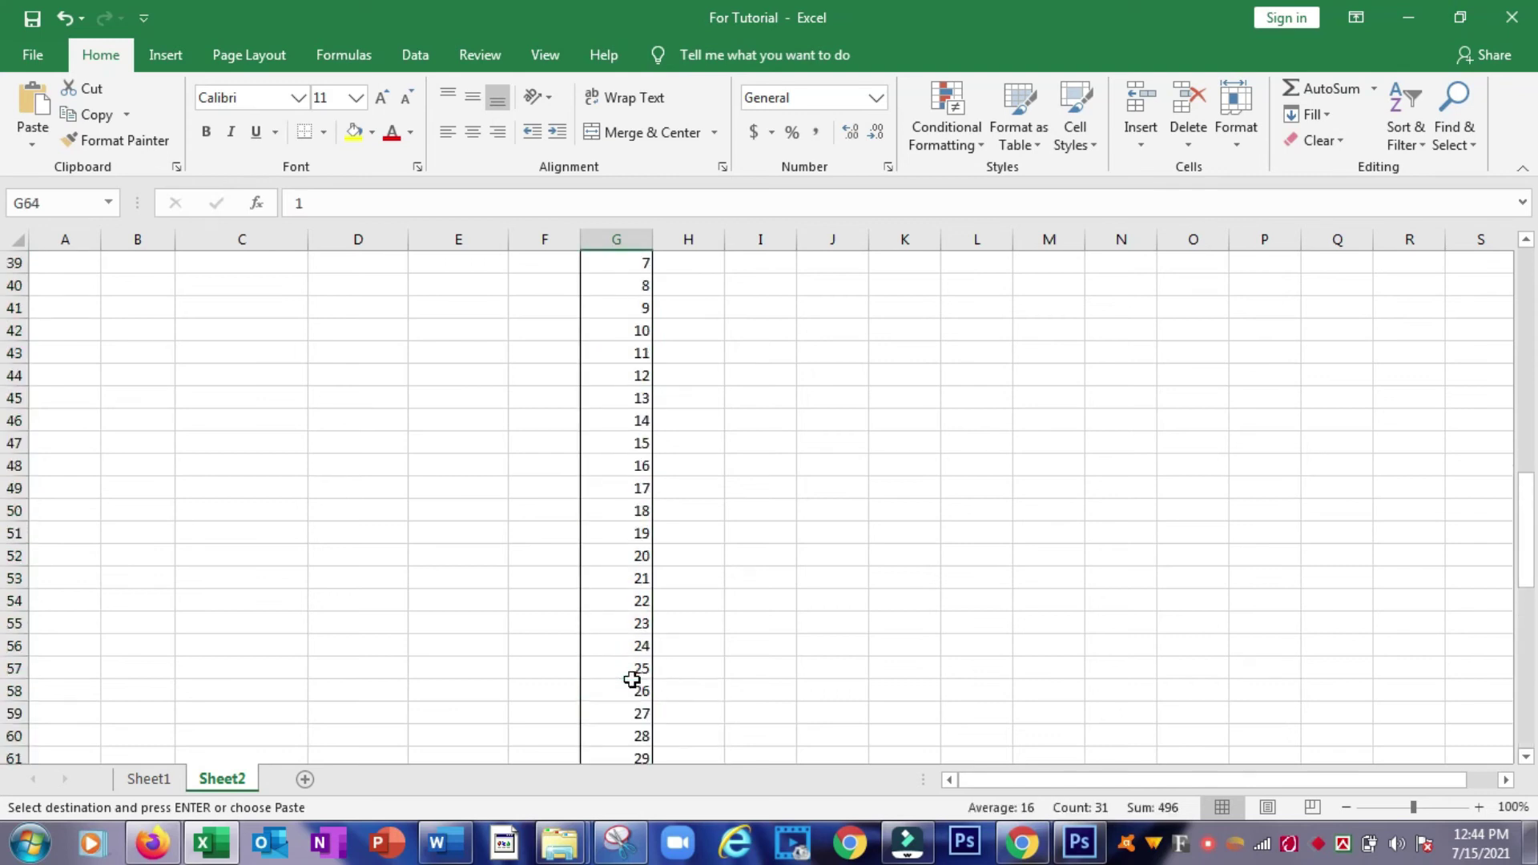
scroll(629, 677, "up", 3)
scroll(629, 677, "up", 6)
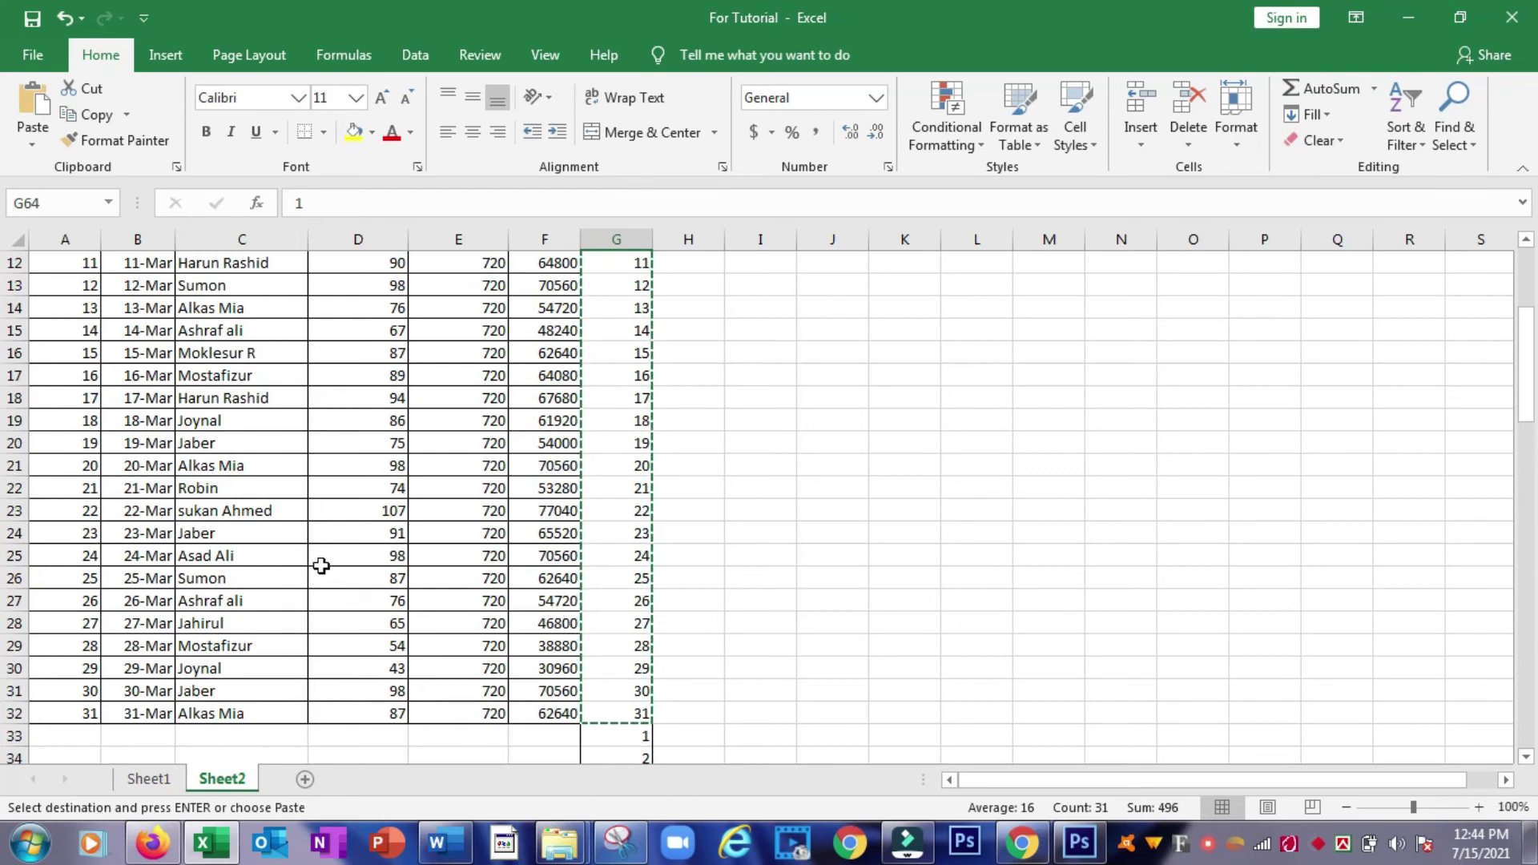
key("ctrl+a")
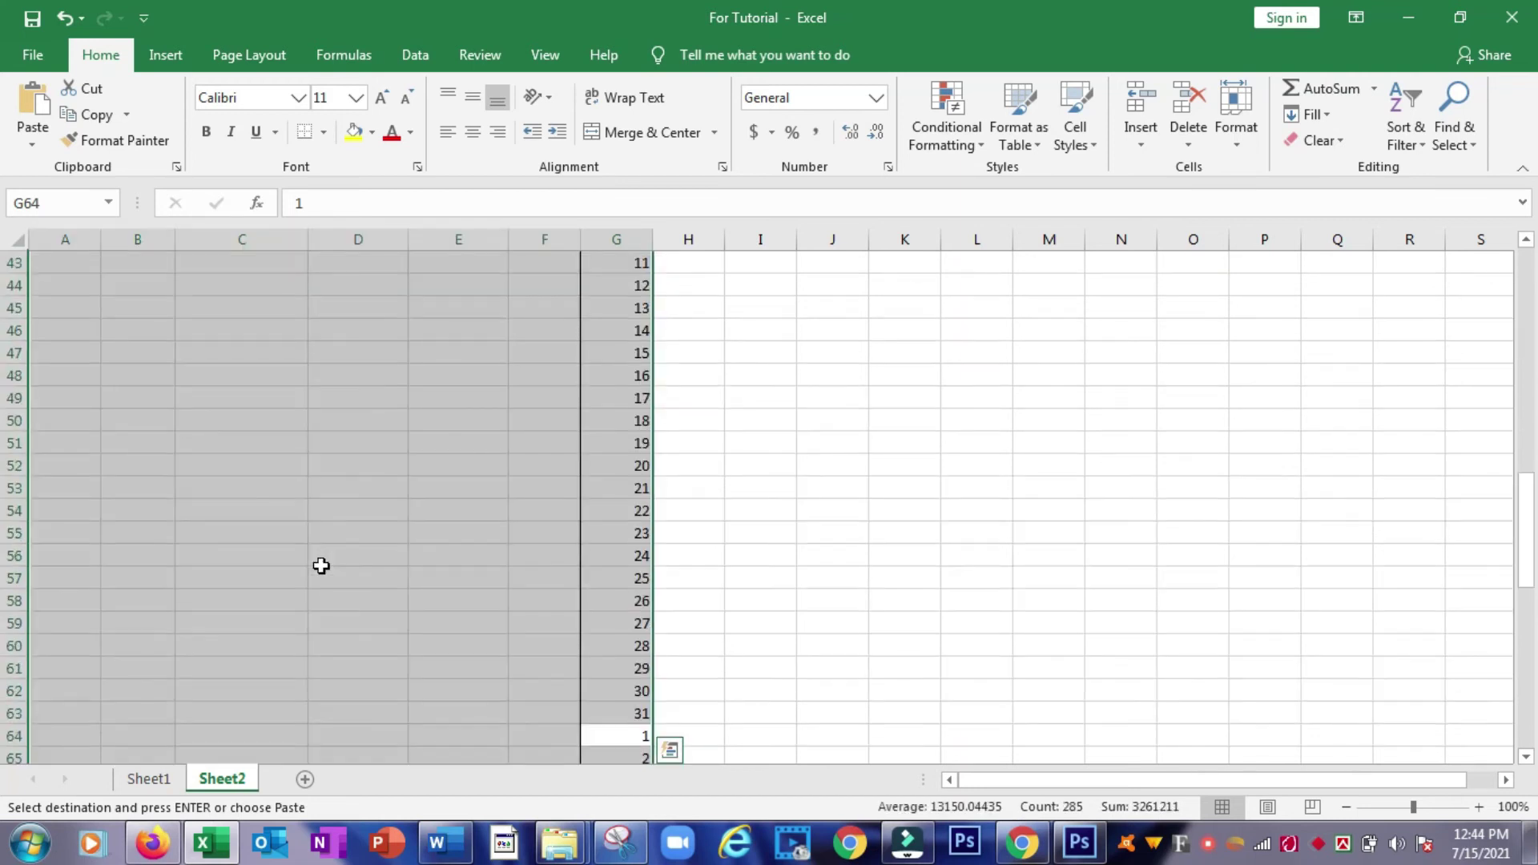
scroll(336, 543, "up", 6)
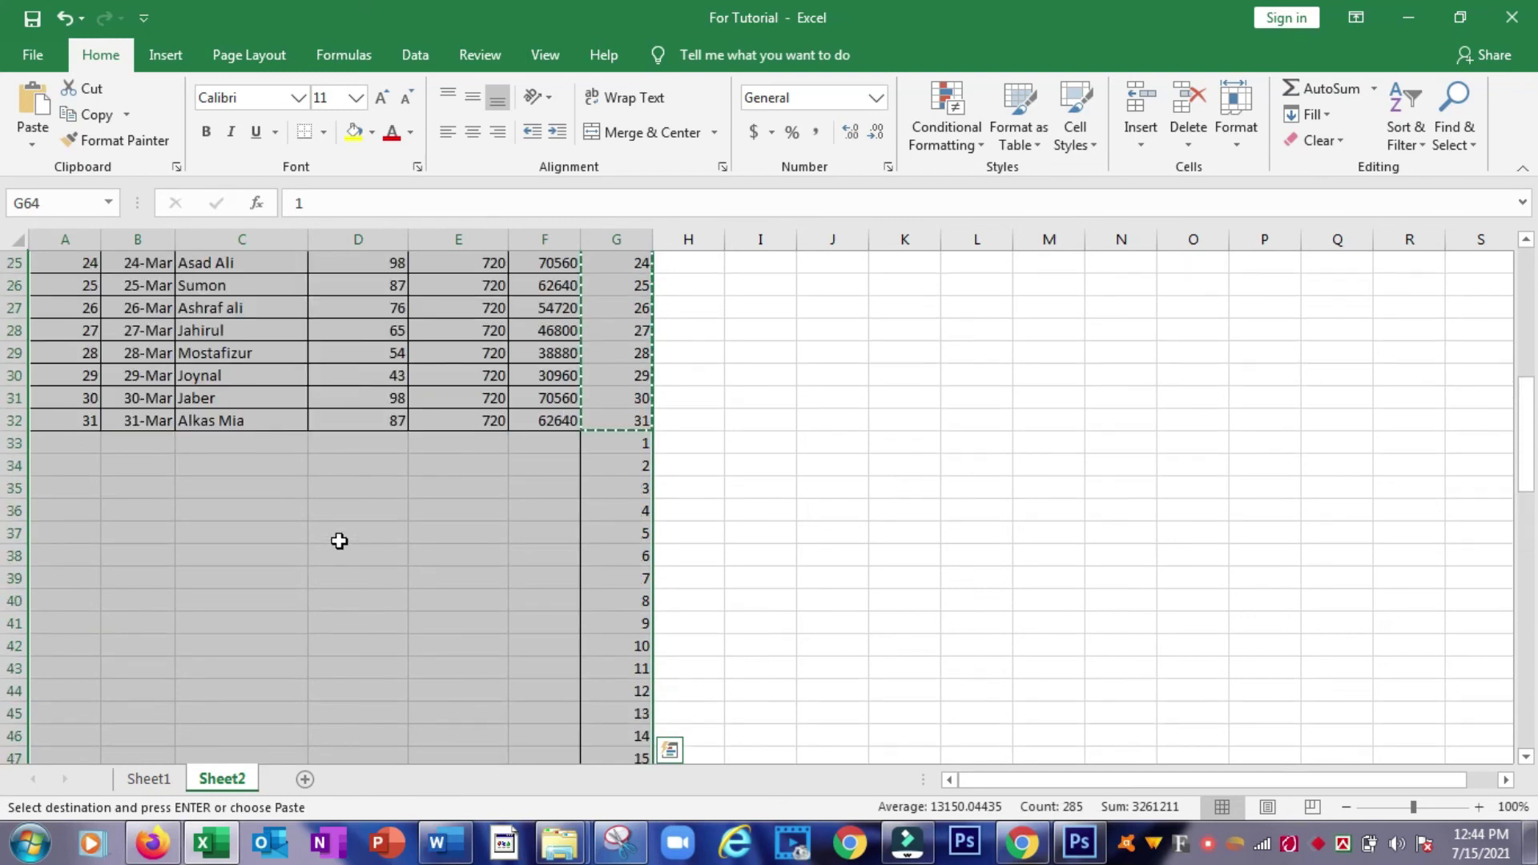
scroll(333, 533, "up", 3)
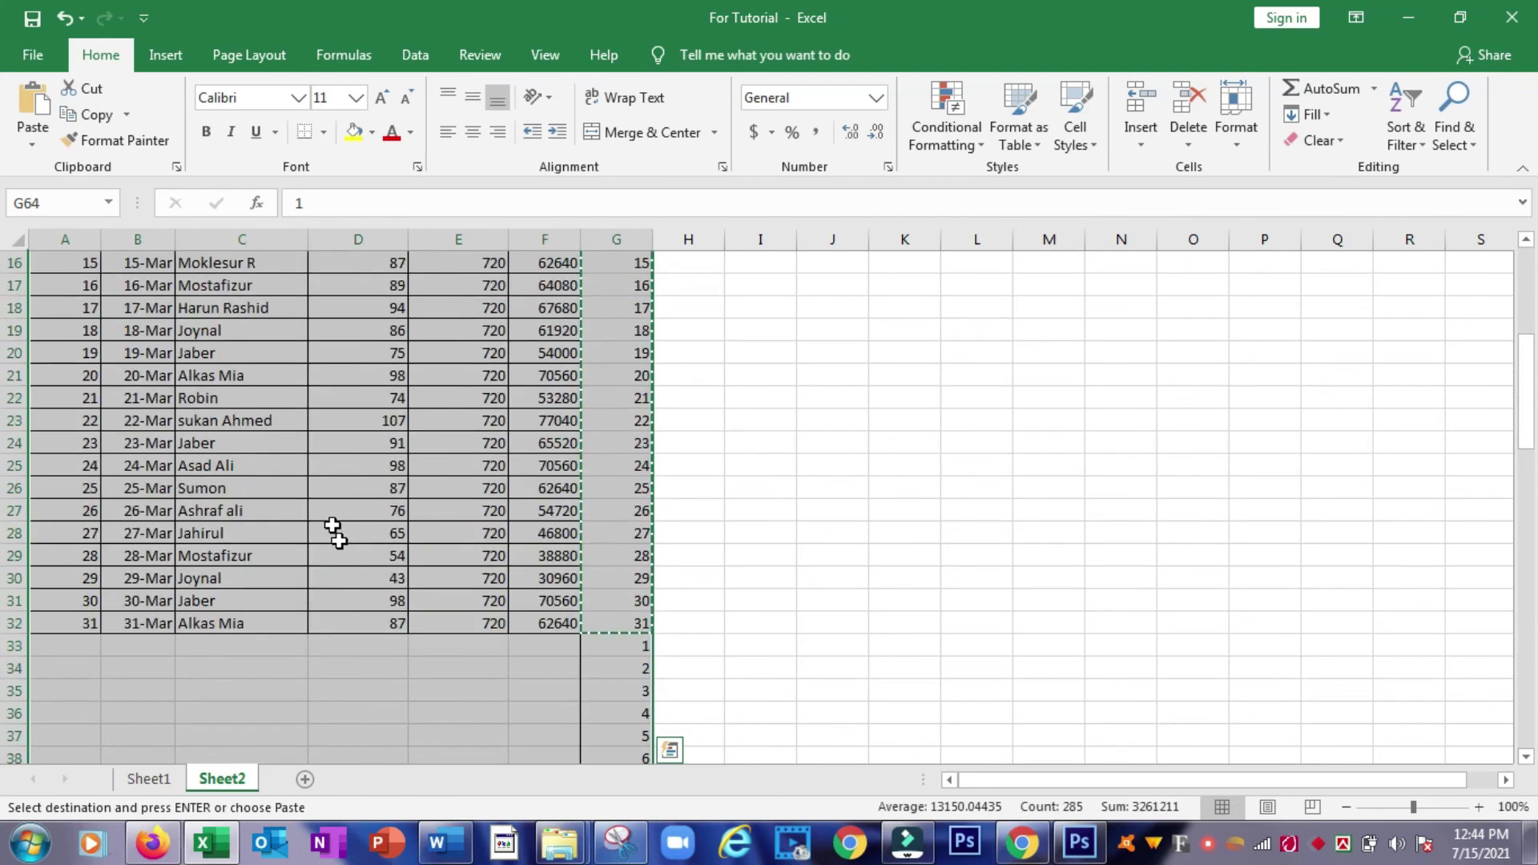
Step: Custom-sort the selected range by column G, smallest to largest
right_click(258, 328)
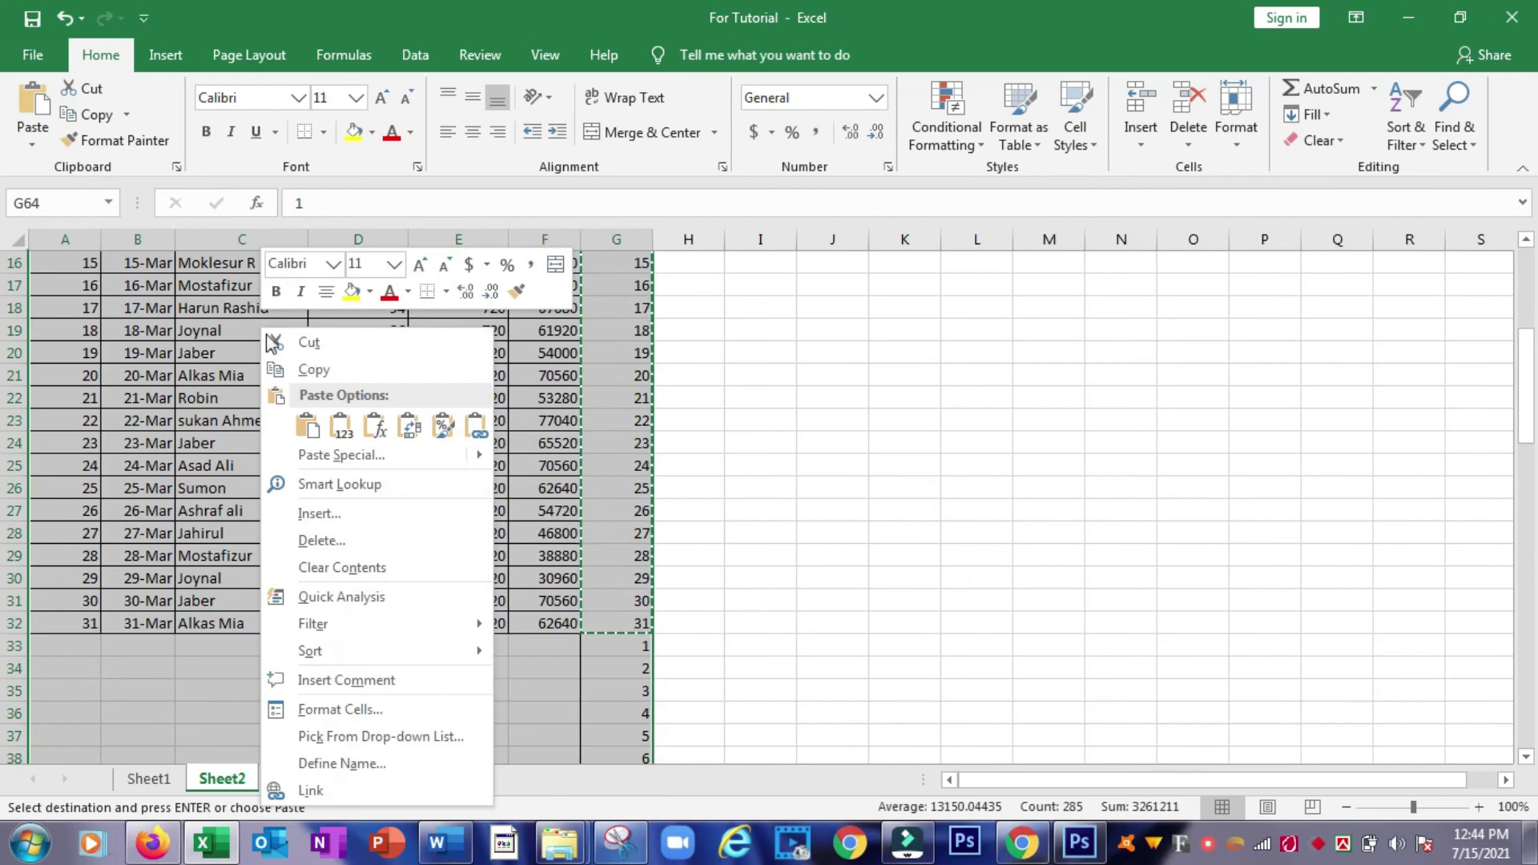
mouse_move(310, 651)
left_click(619, 790)
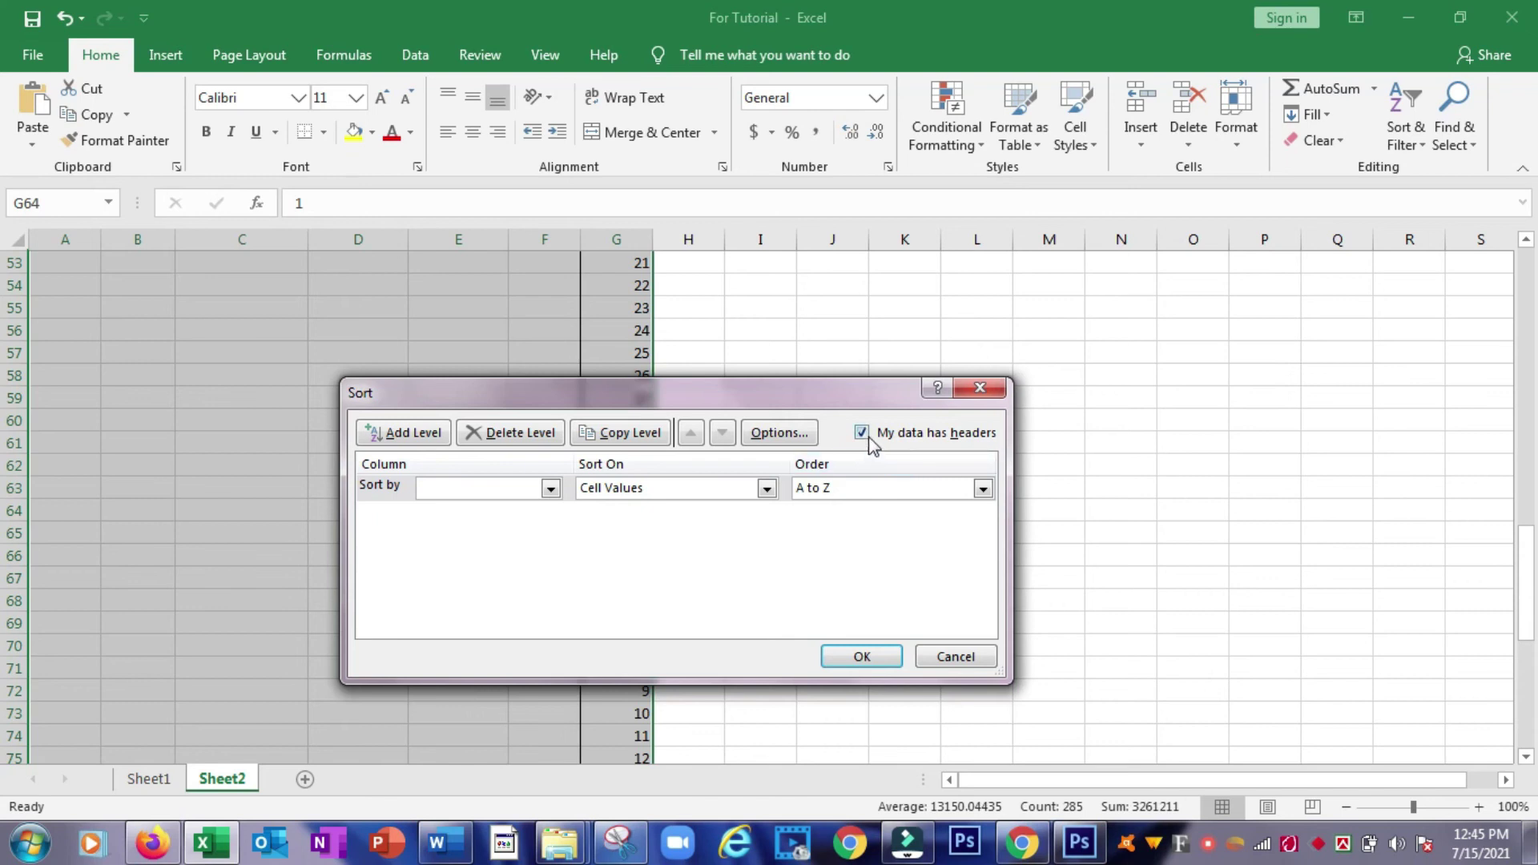
left_click(551, 489)
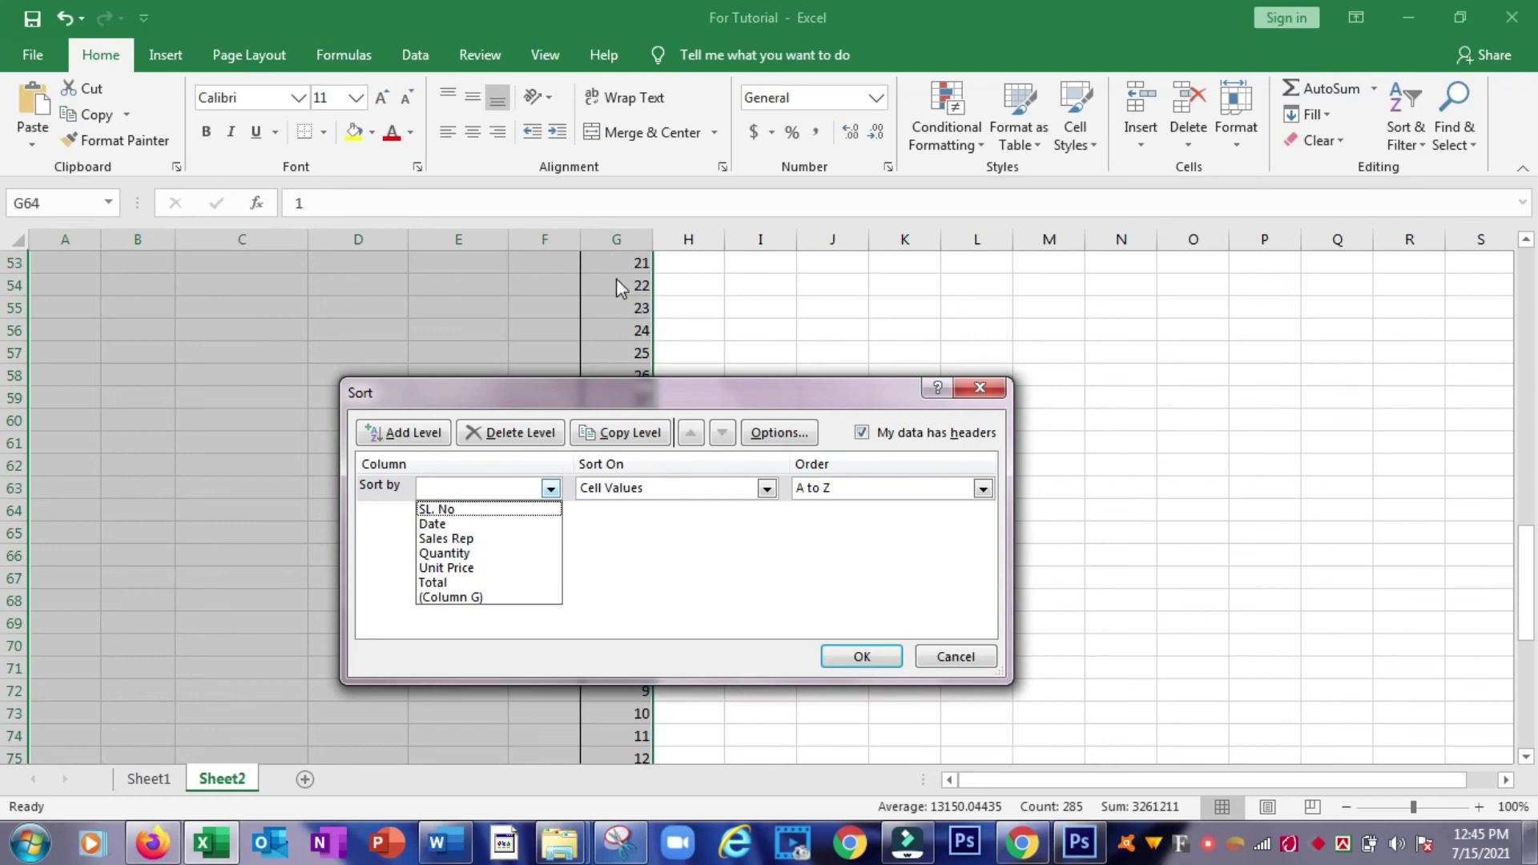
left_click(499, 595)
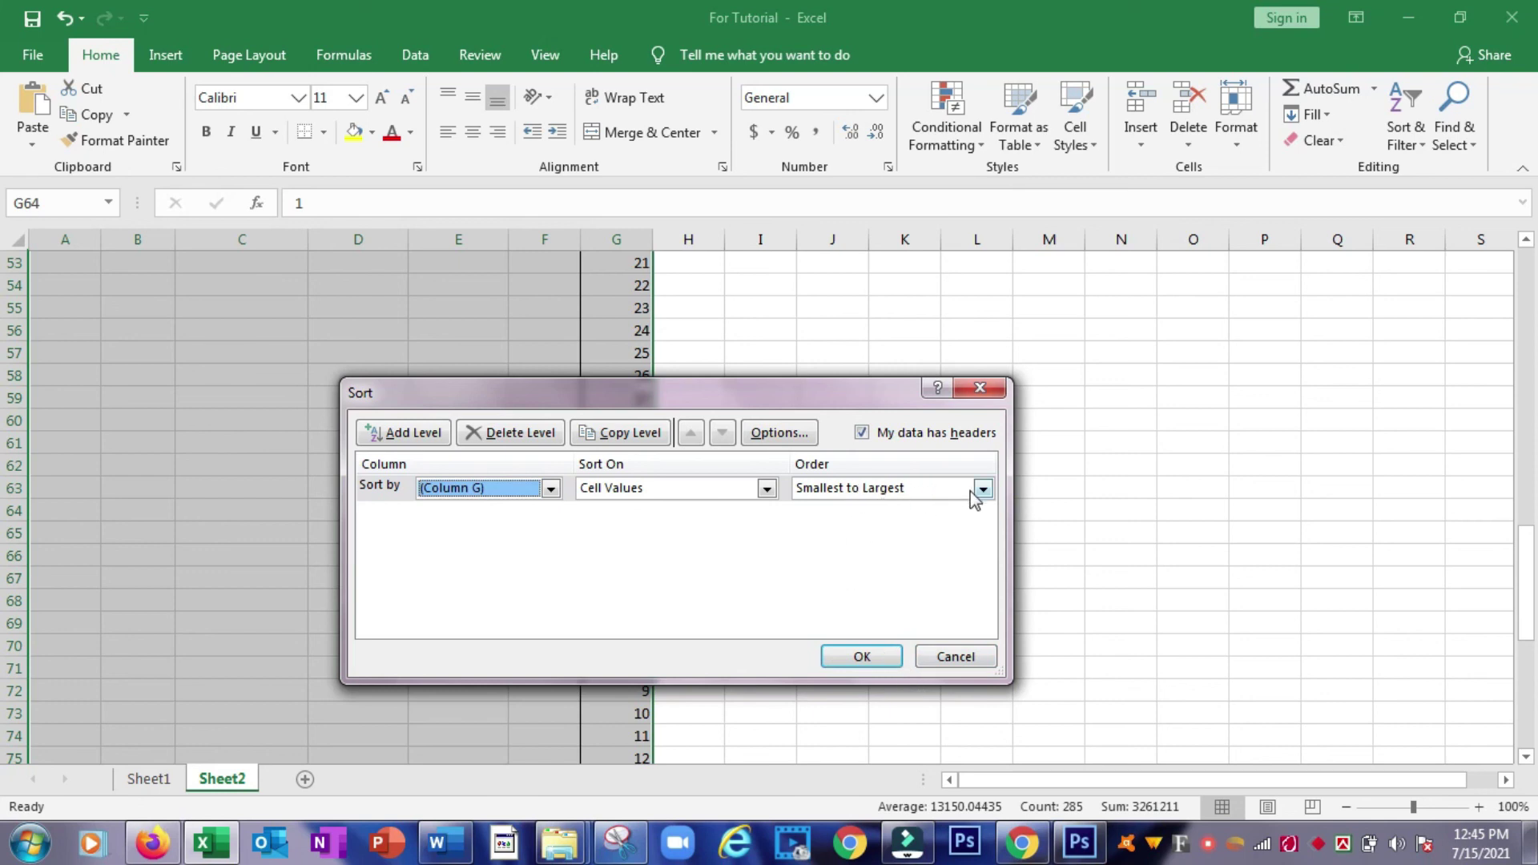
left_click(867, 659)
scroll(650, 668, "up", 5)
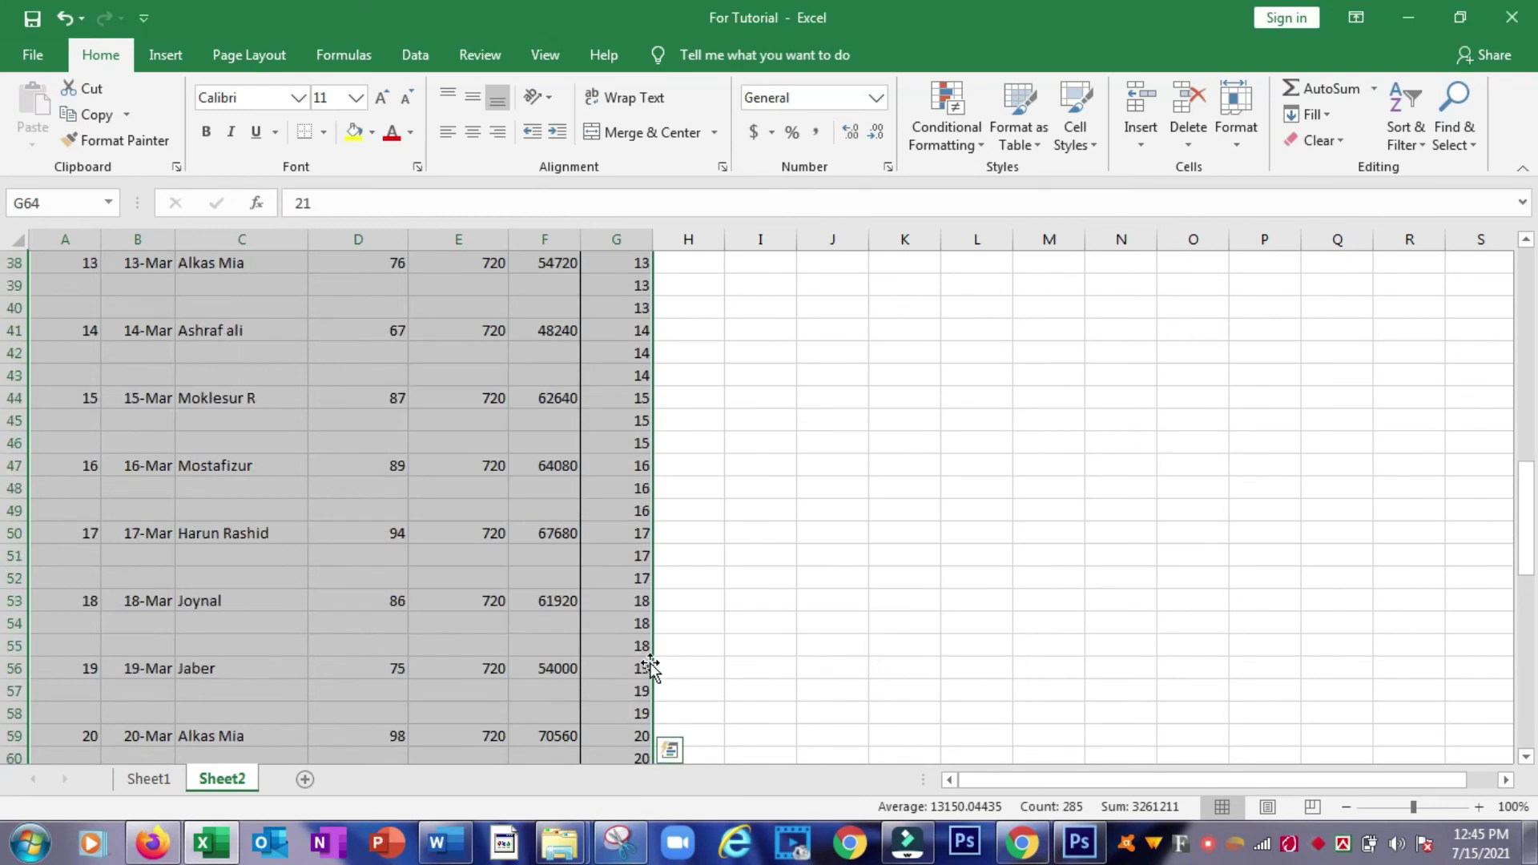
scroll(650, 668, "up", 6)
scroll(651, 668, "up", 6)
scroll(650, 668, "up", 1)
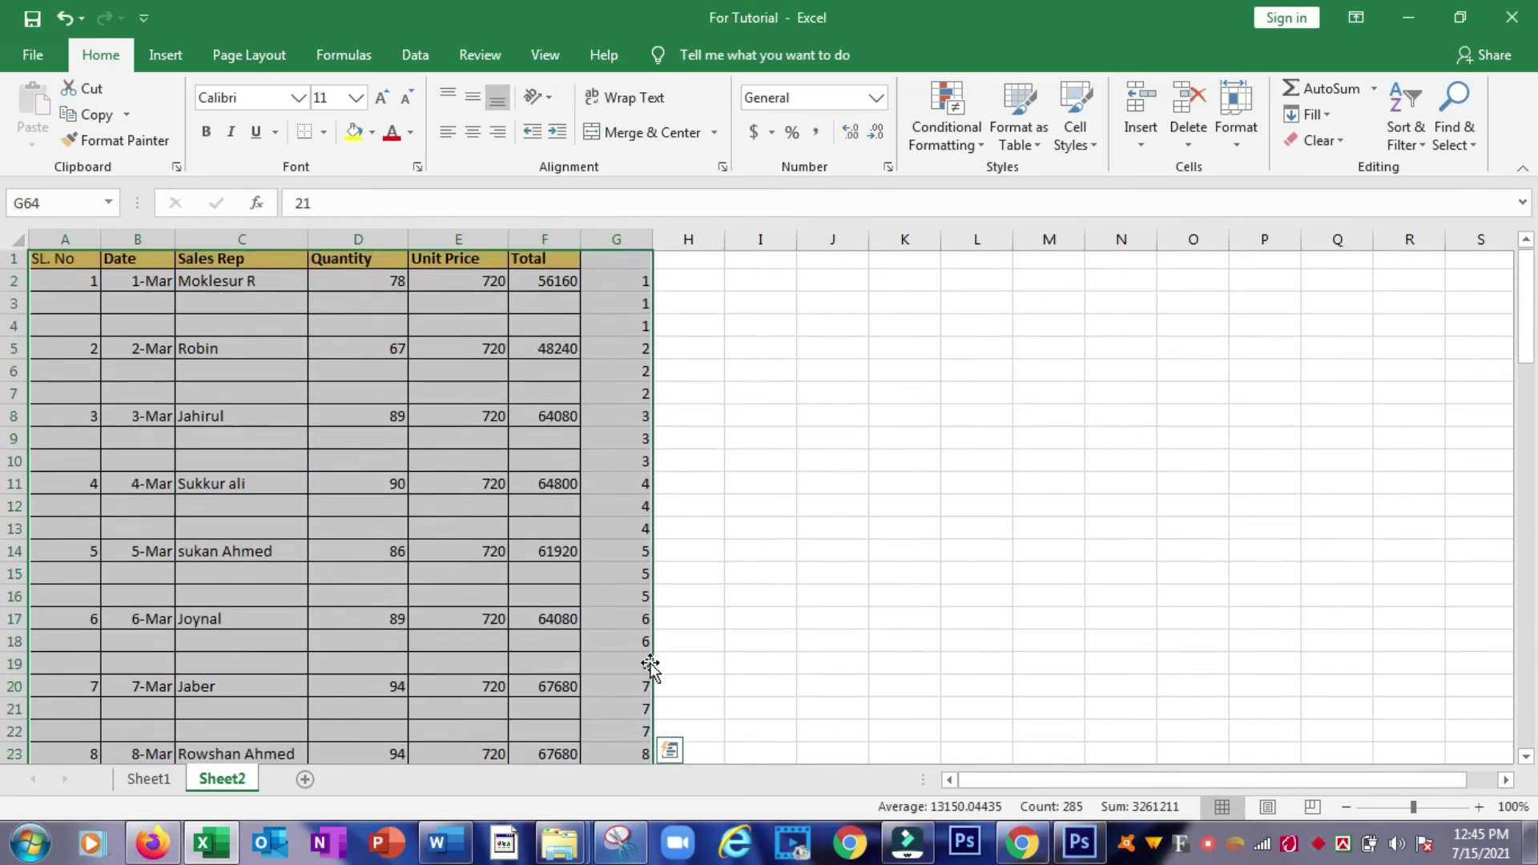
left_click(236, 314)
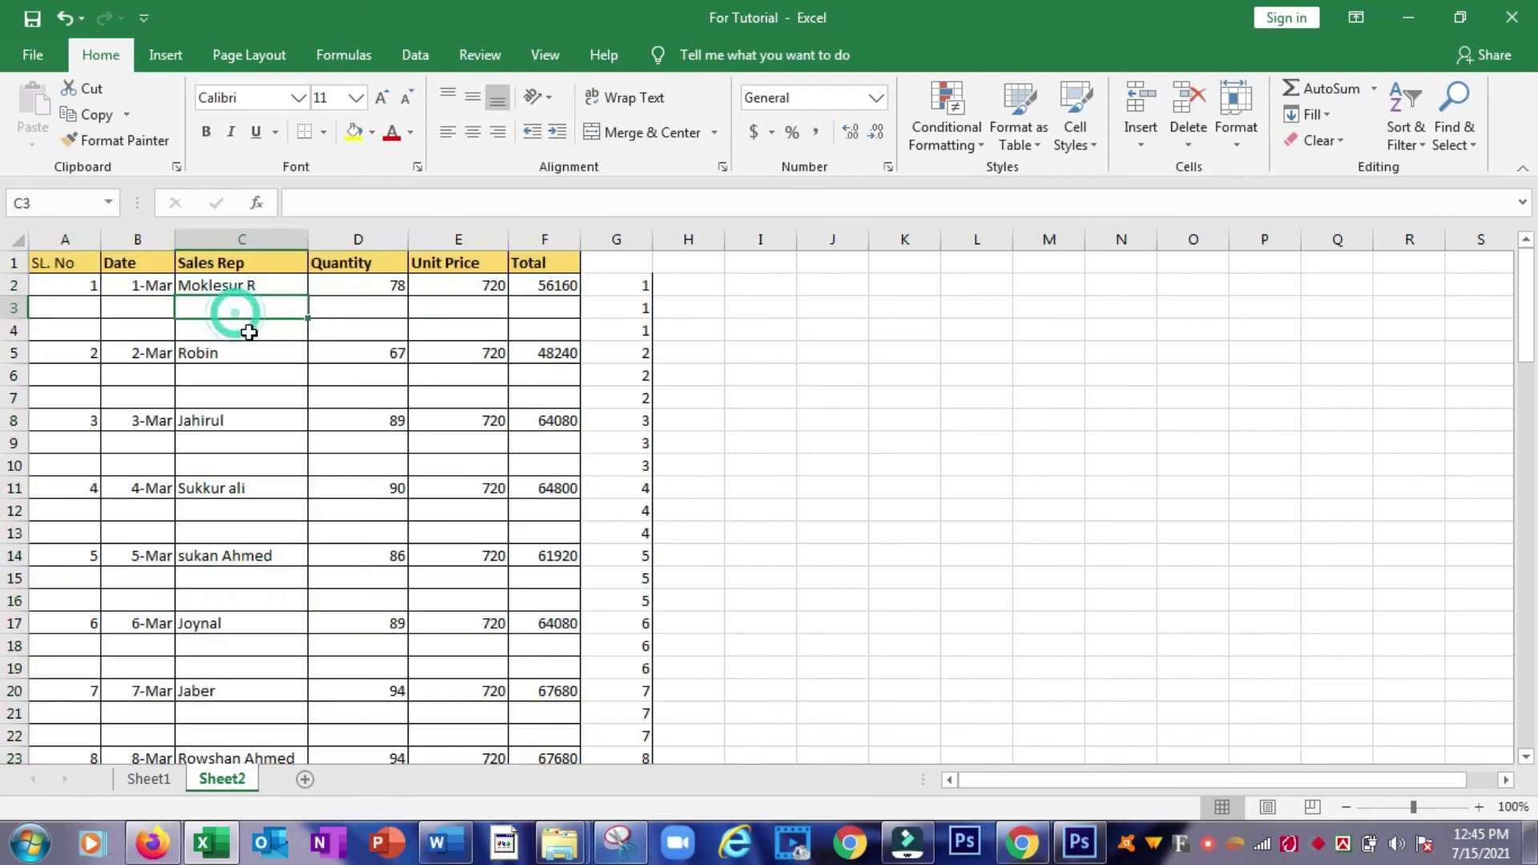
left_click_drag(17, 306, 17, 330)
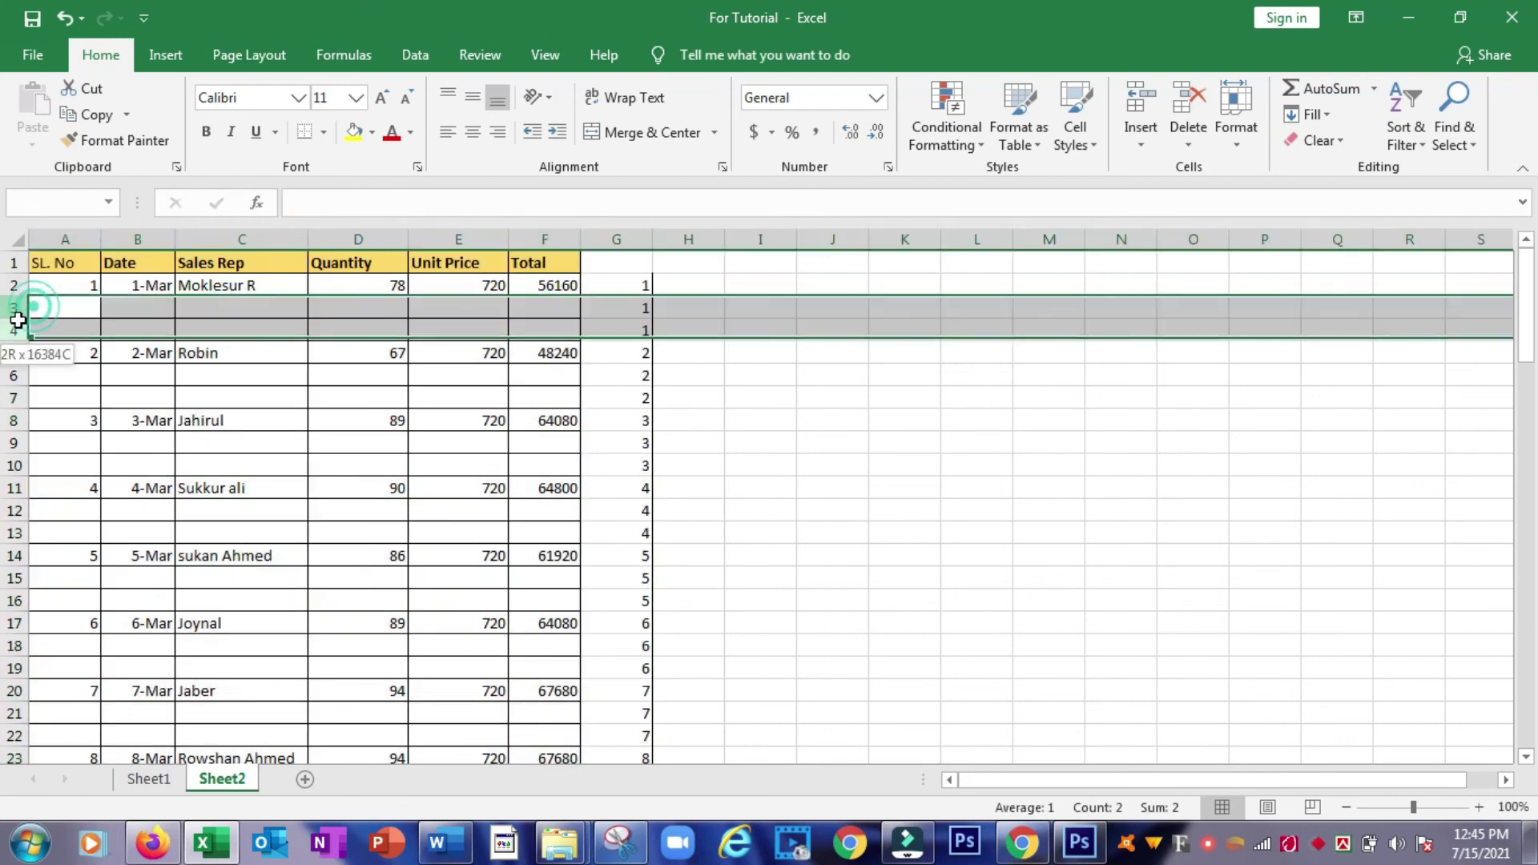
left_click(323, 473)
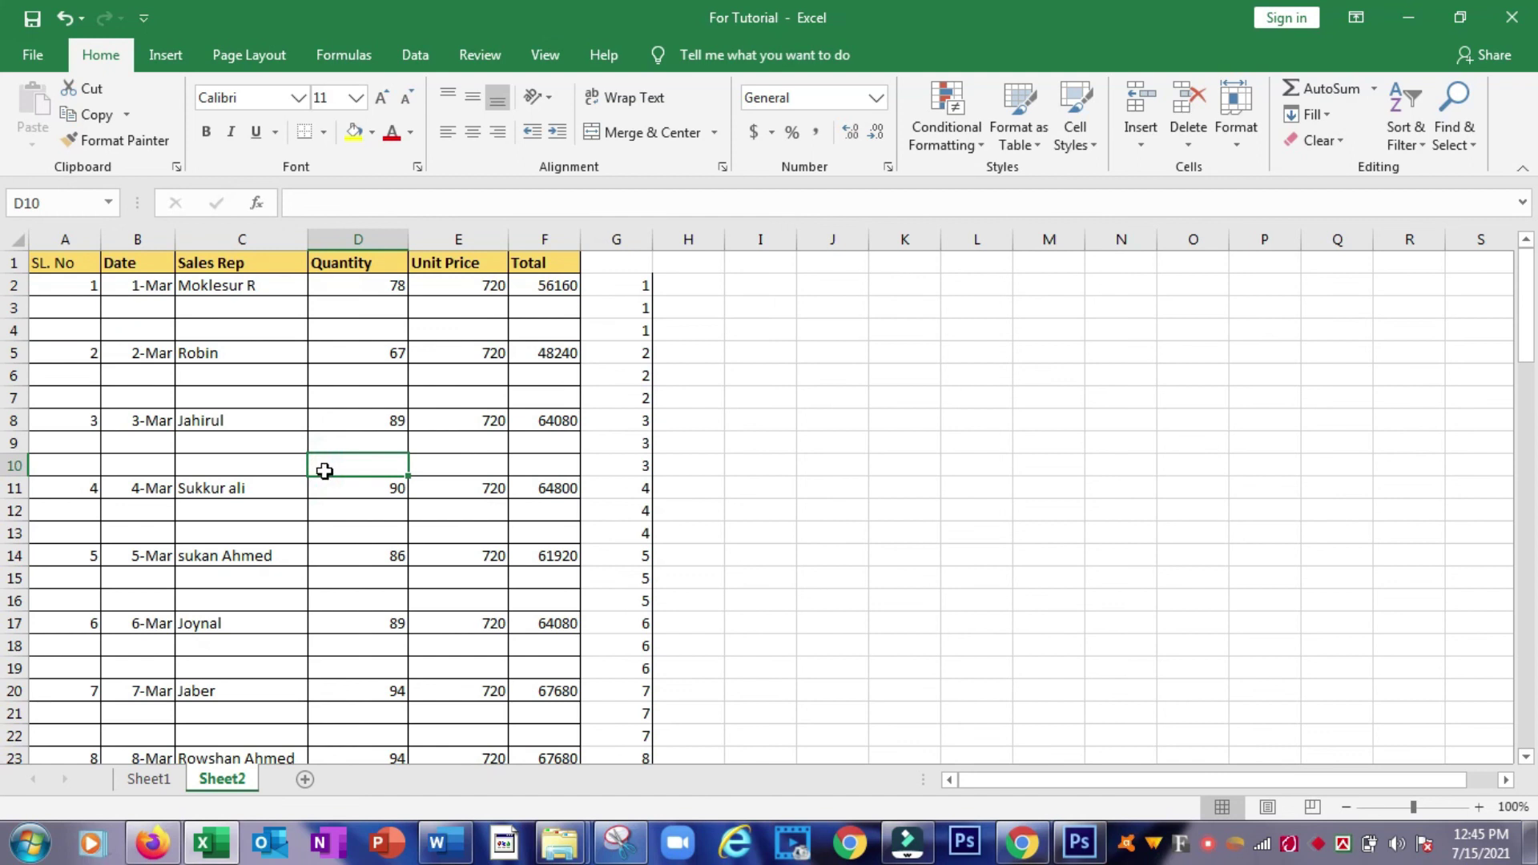
left_click(15, 312)
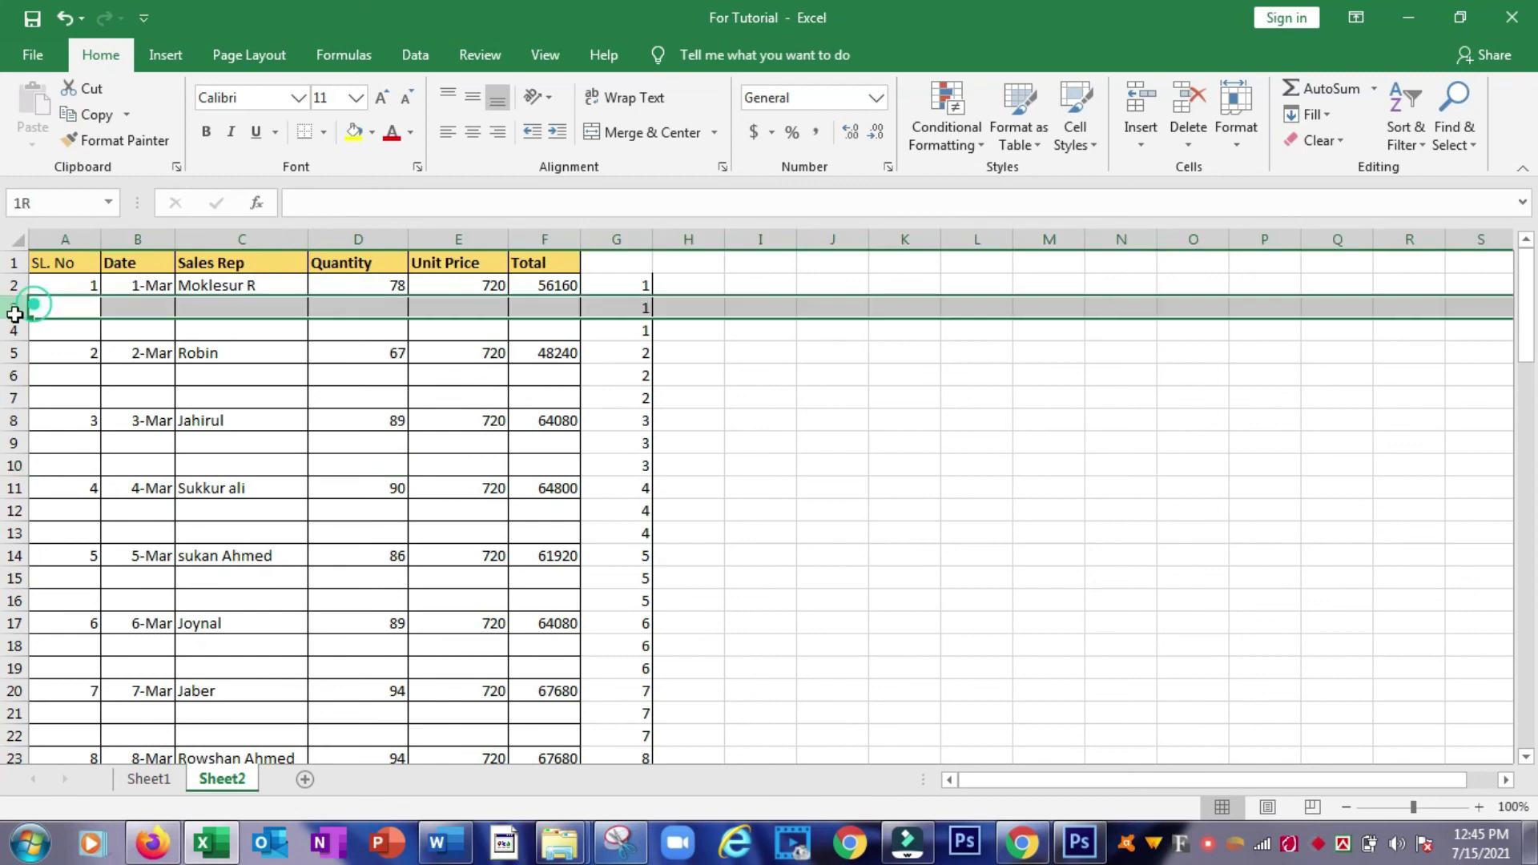
left_click_drag(14, 313, 16, 328)
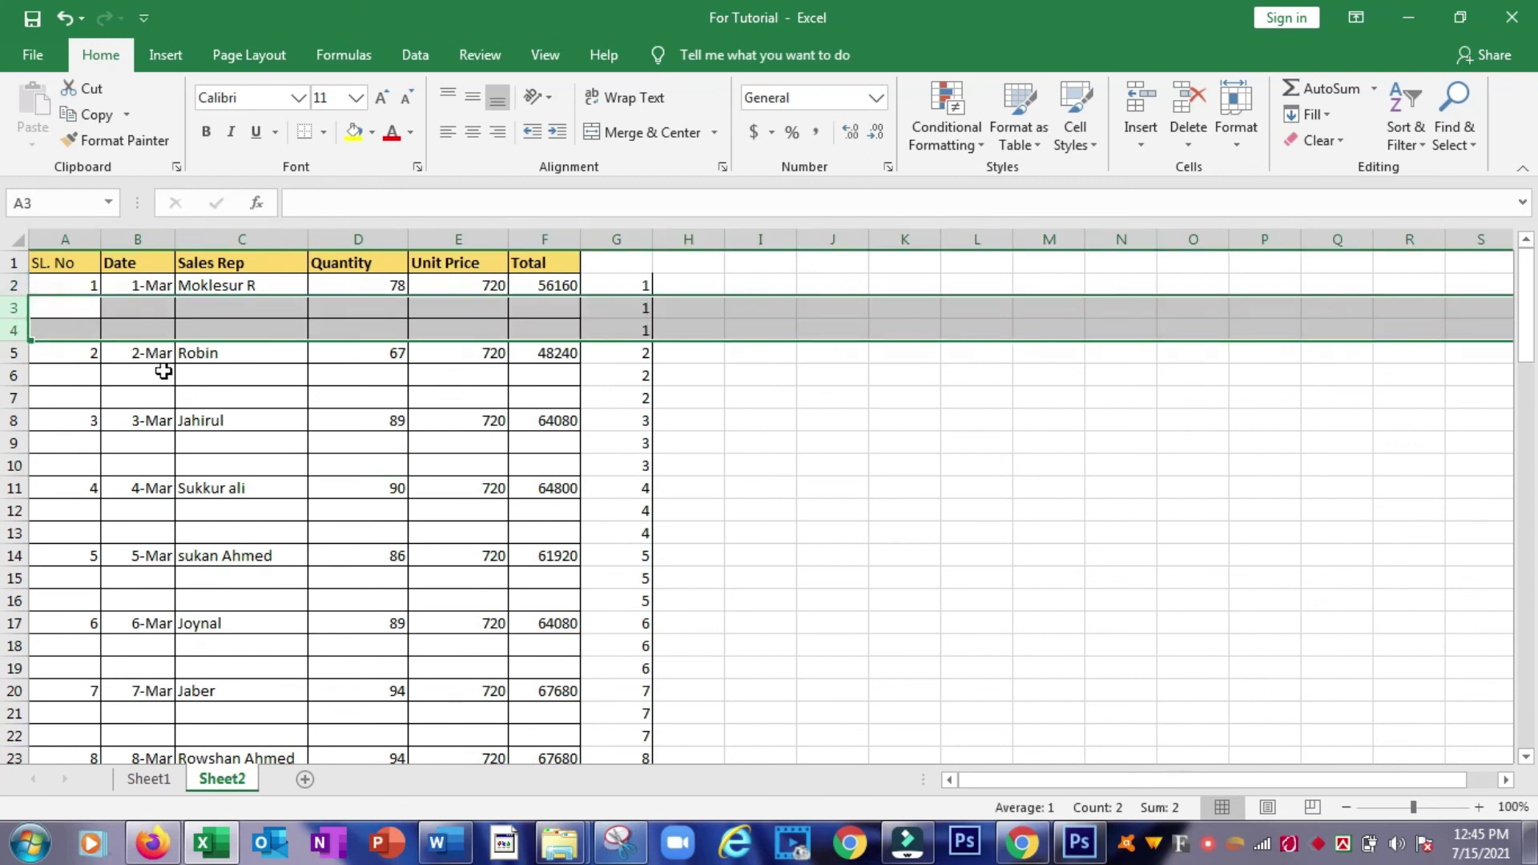
left_click(138, 357)
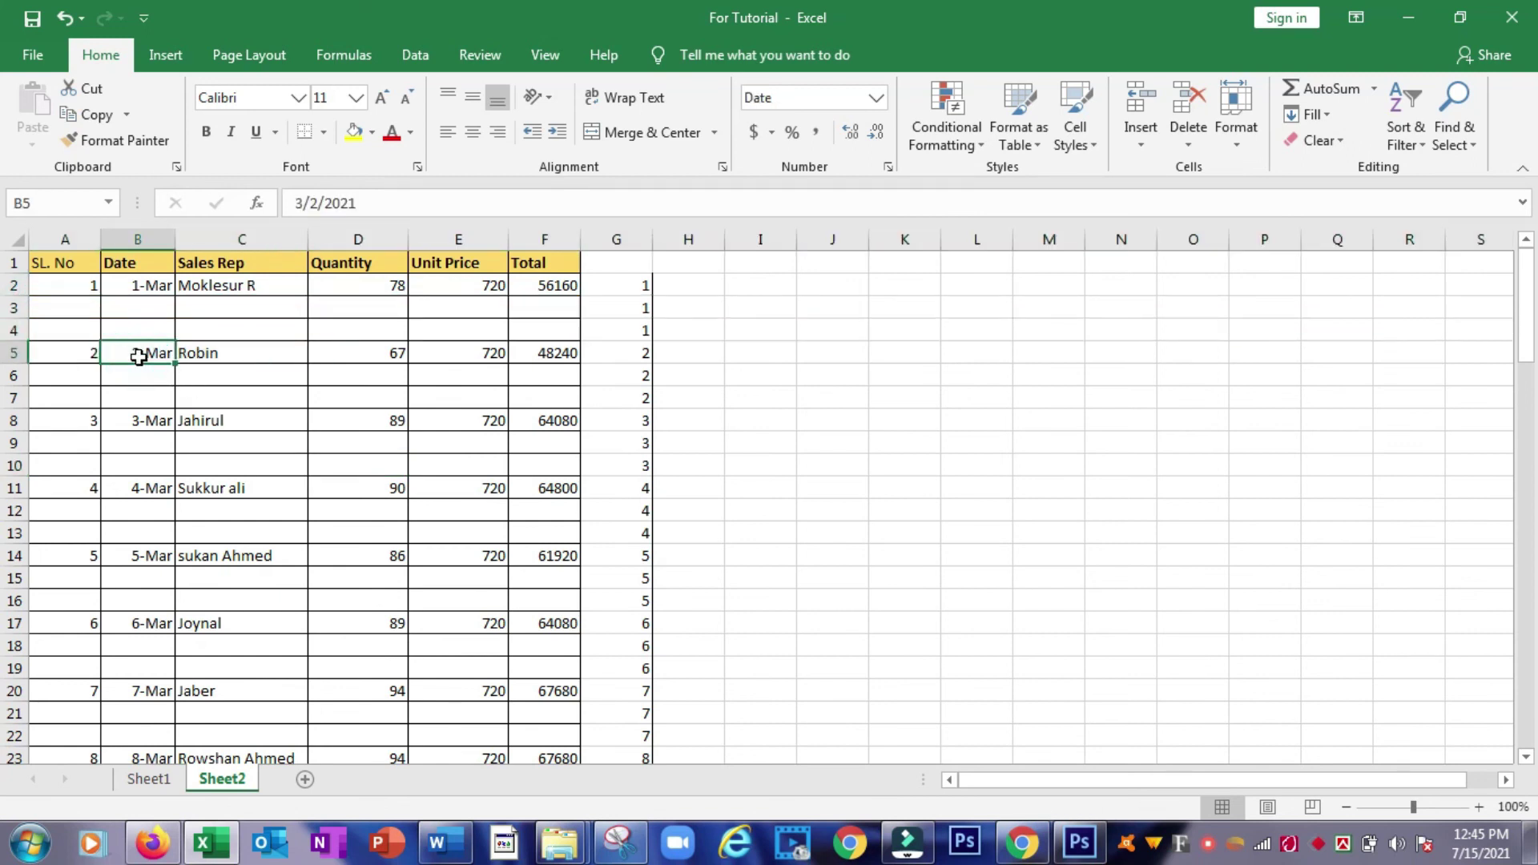